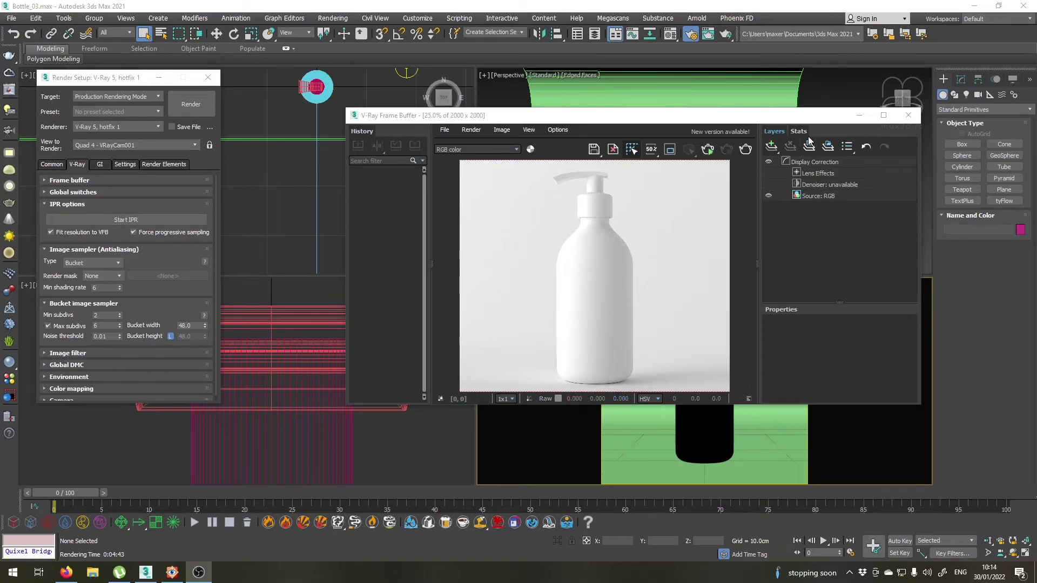
Close the rendered image window and start V-Ray Viewport IPR in the VRayCam001 view.
click(908, 115)
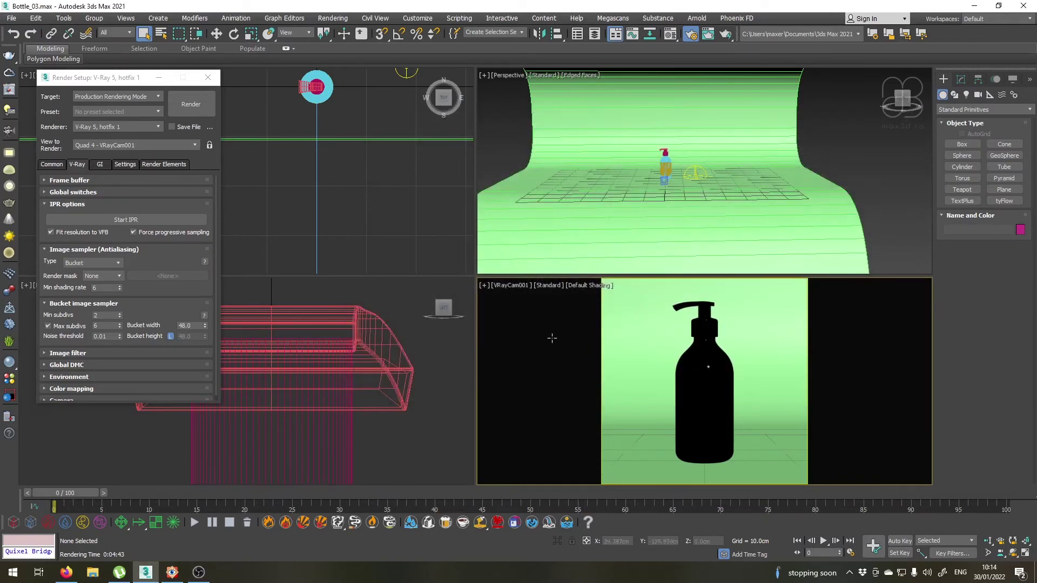
click(548, 287)
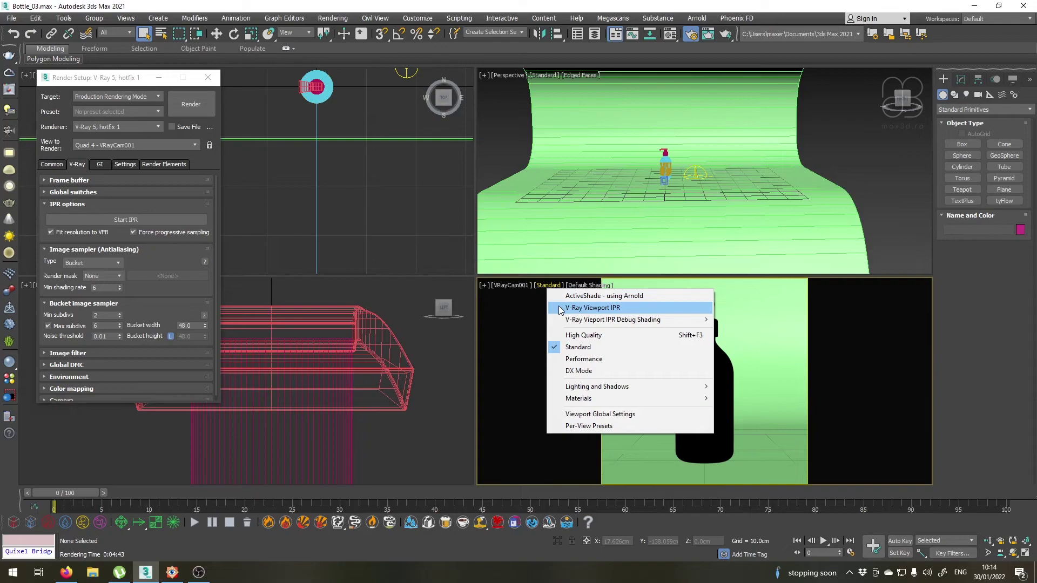
click(559, 308)
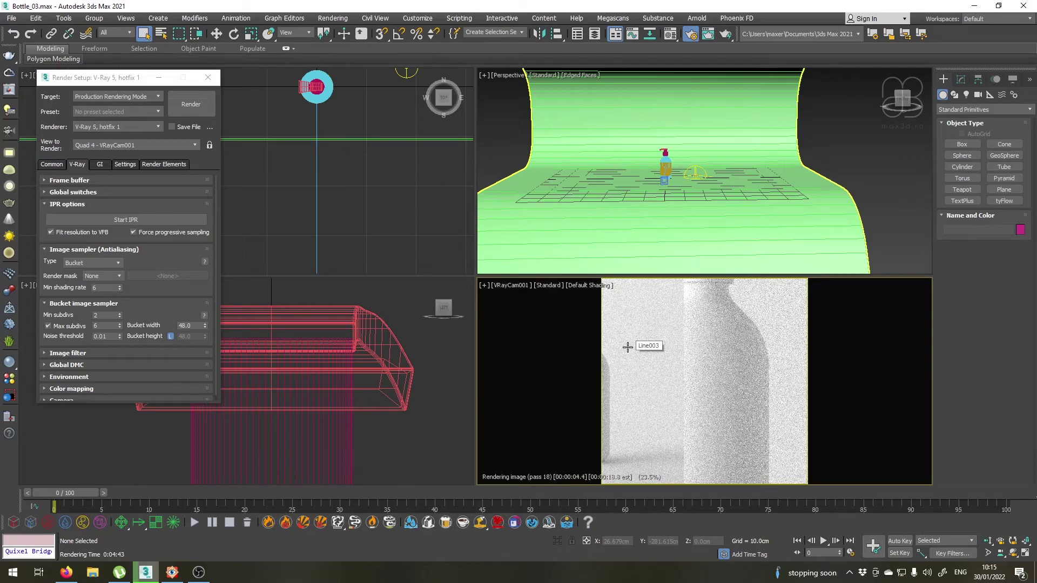
Turn off safe frames in the VRayCam001 view and dolly the camera back to frame the whole bottle.
key(shift+f)
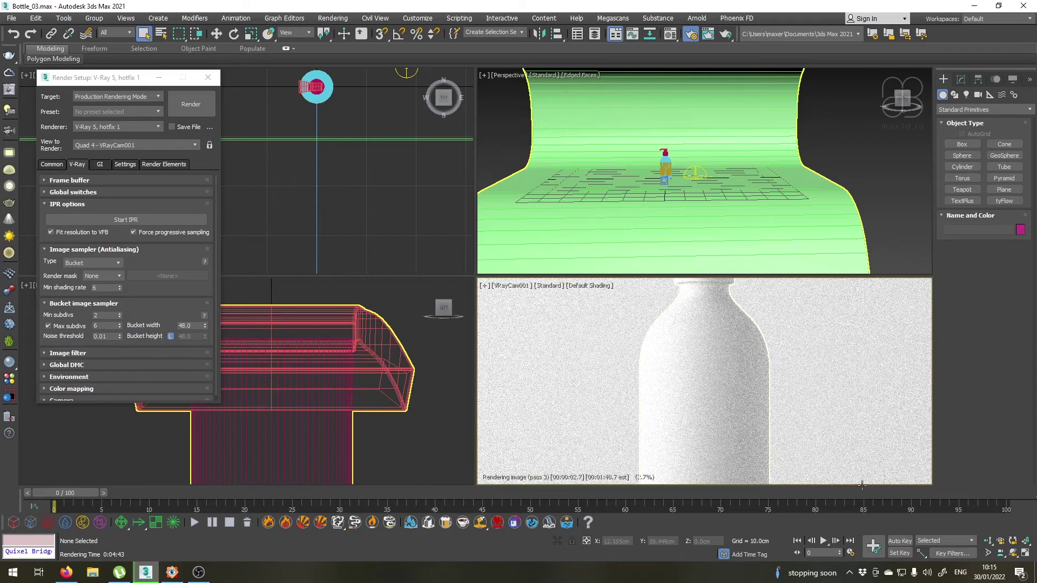
click(988, 540)
drag(684, 331, 688, 397)
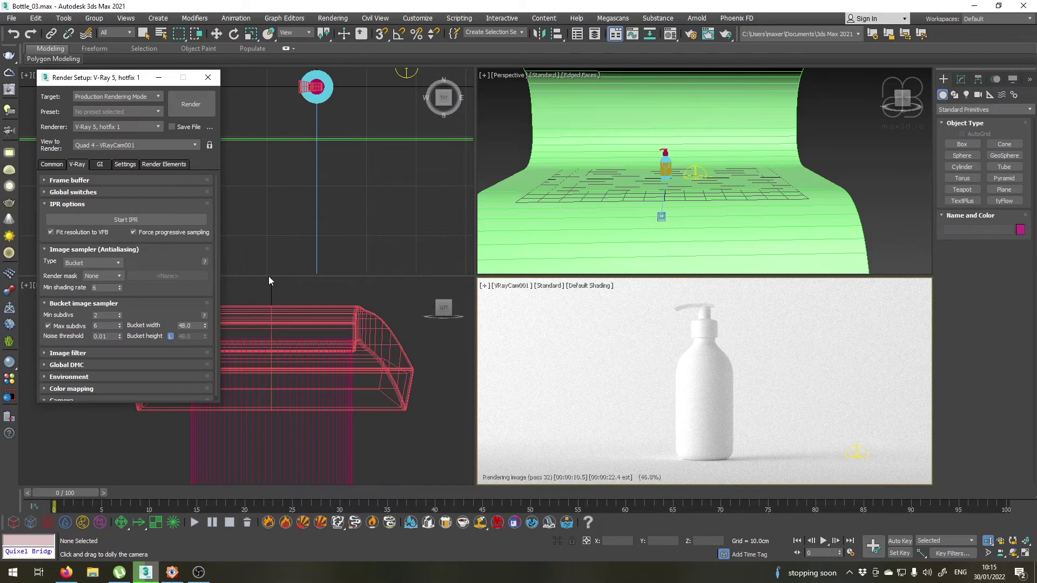
Select the curved backdrop and convert the Solid Glass material slot to a VRayMtl.
key(F10)
key(m)
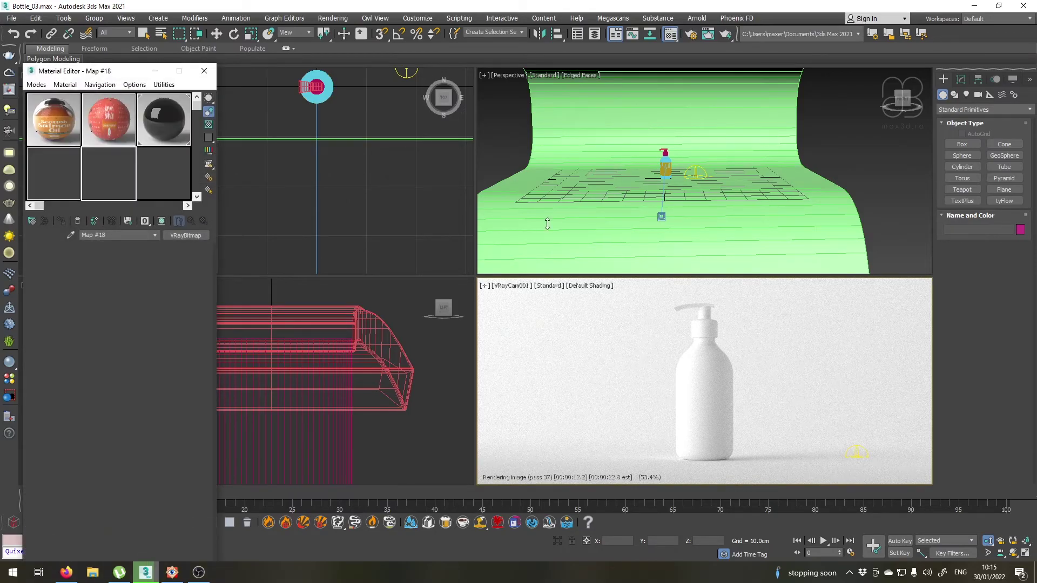
key(q)
click(547, 224)
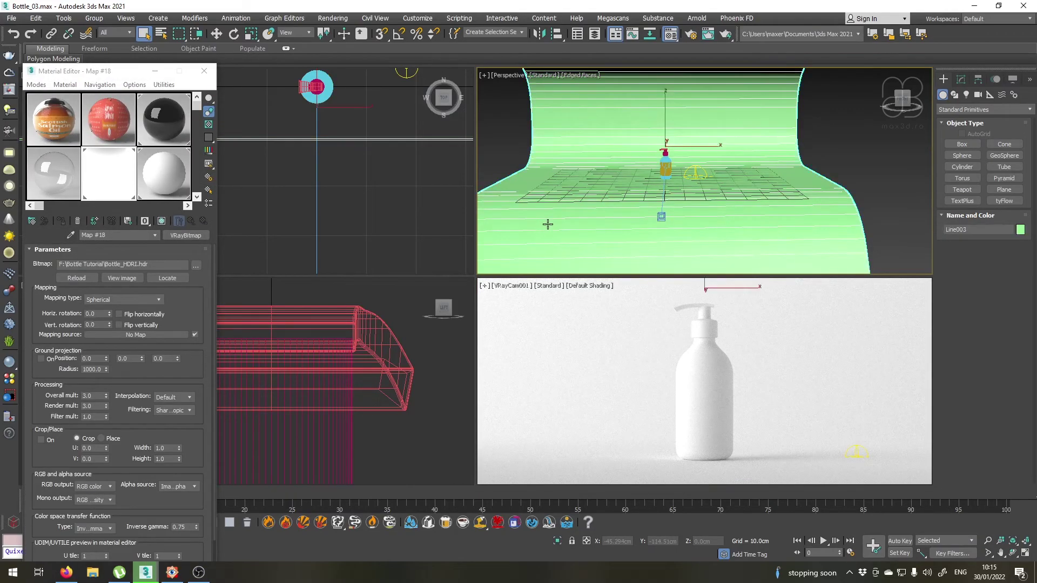
click(51, 177)
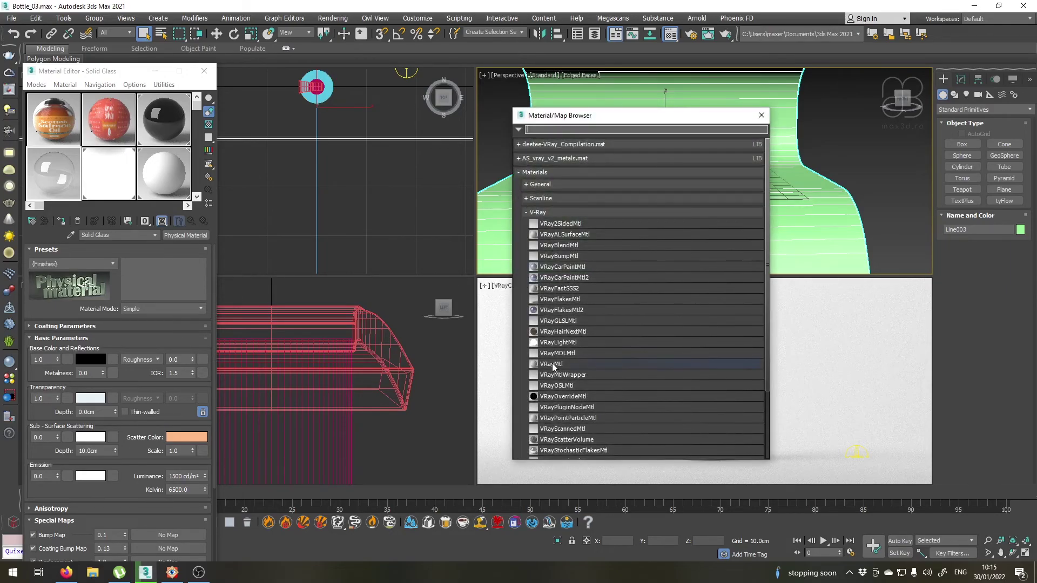
double_click(561, 364)
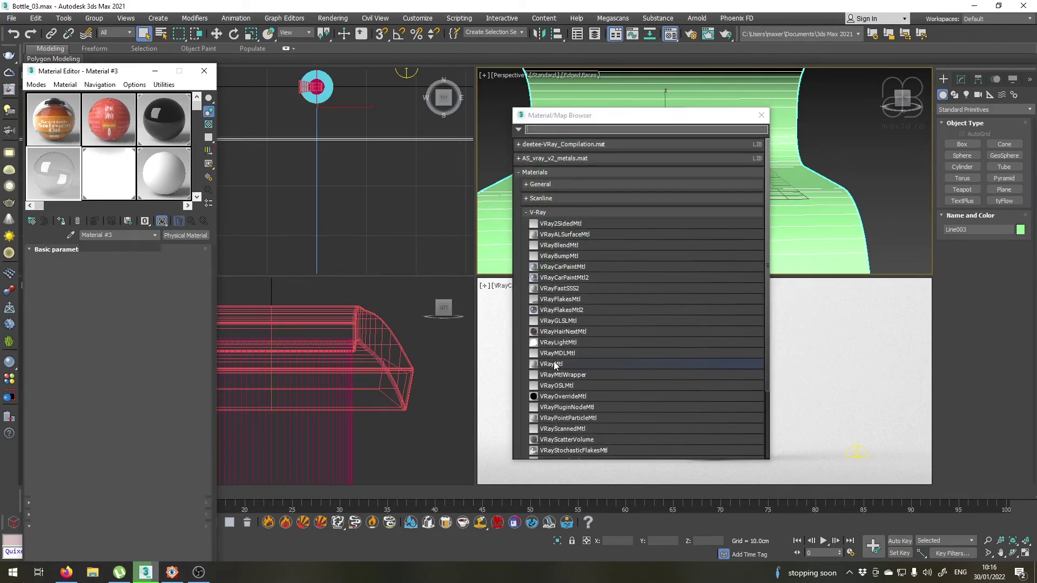
click(763, 116)
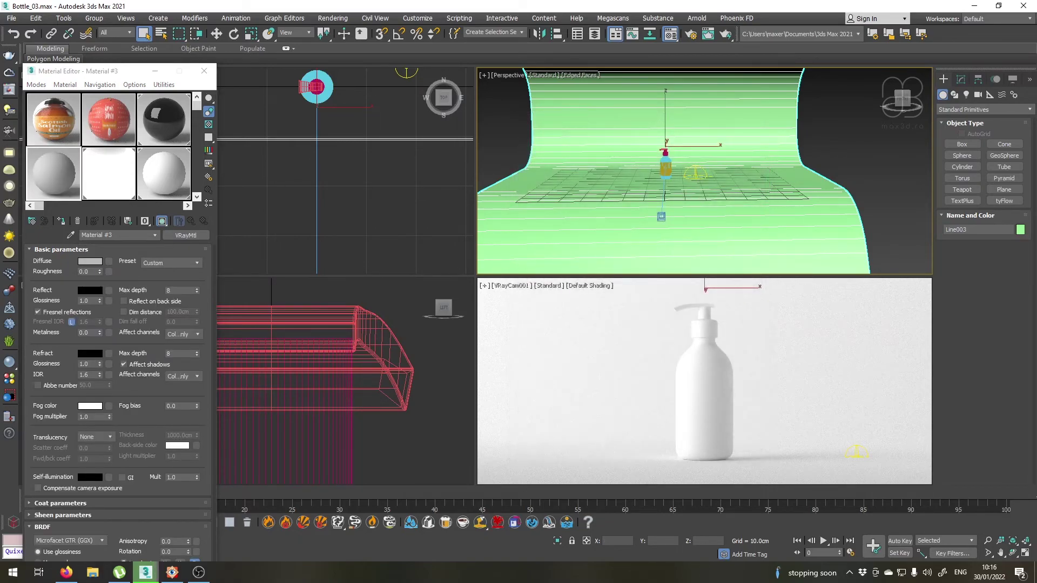
Set the new material's diffuse colour to a near-white grey of value 228 and assign it to the backdrop.
key(alt+Tab)
click(90, 262)
drag(319, 114, 320, 145)
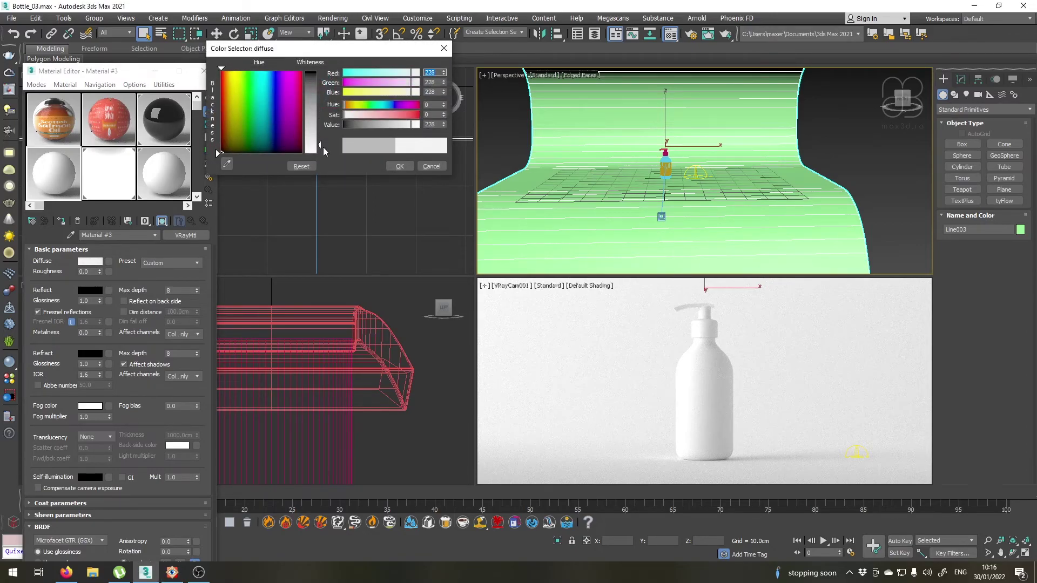
click(400, 166)
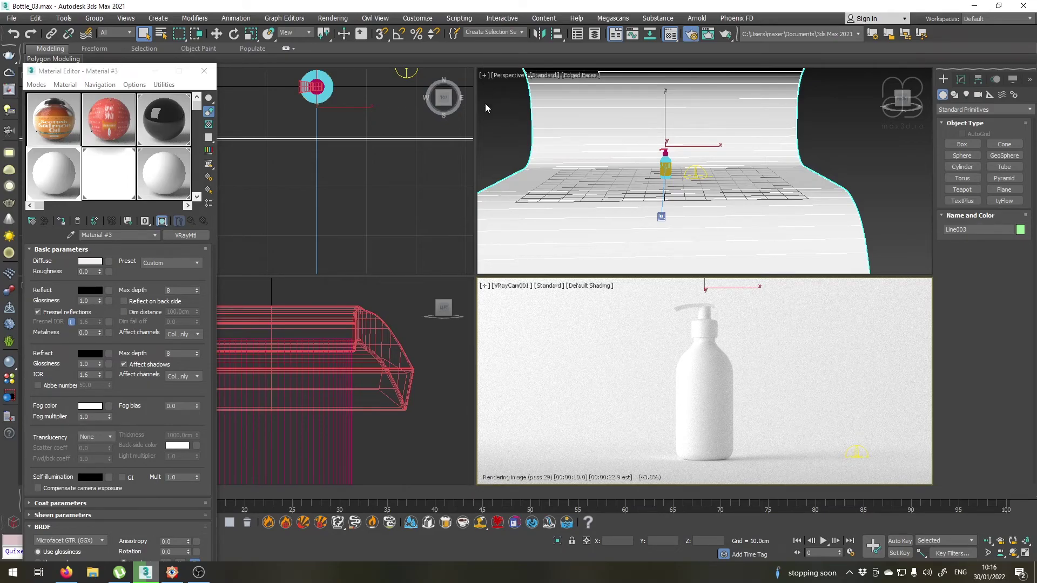
Turn off the global material override in the V-Ray render settings and close the settings.
key(F10)
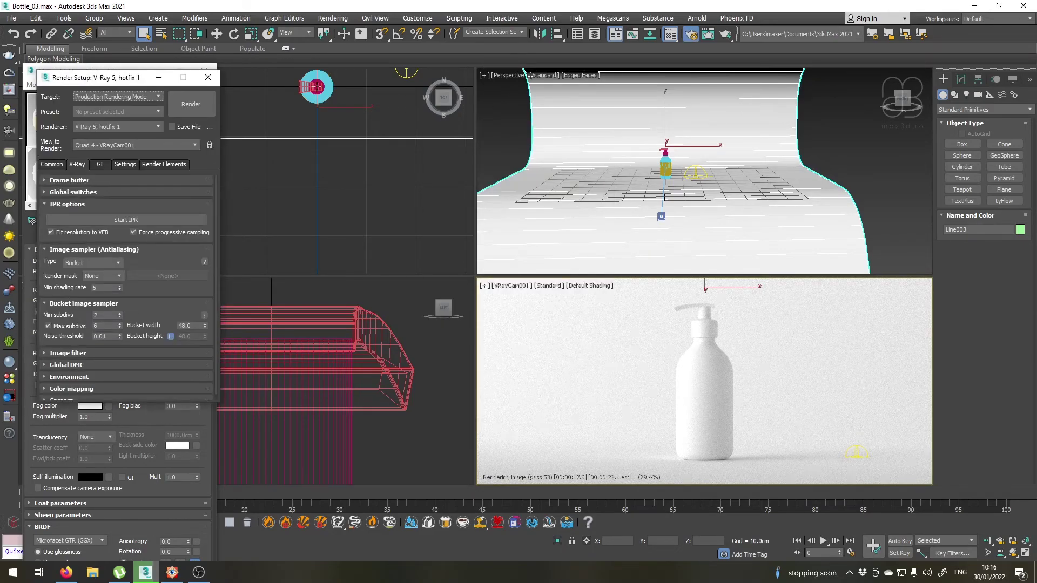
drag(129, 75, 566, 87)
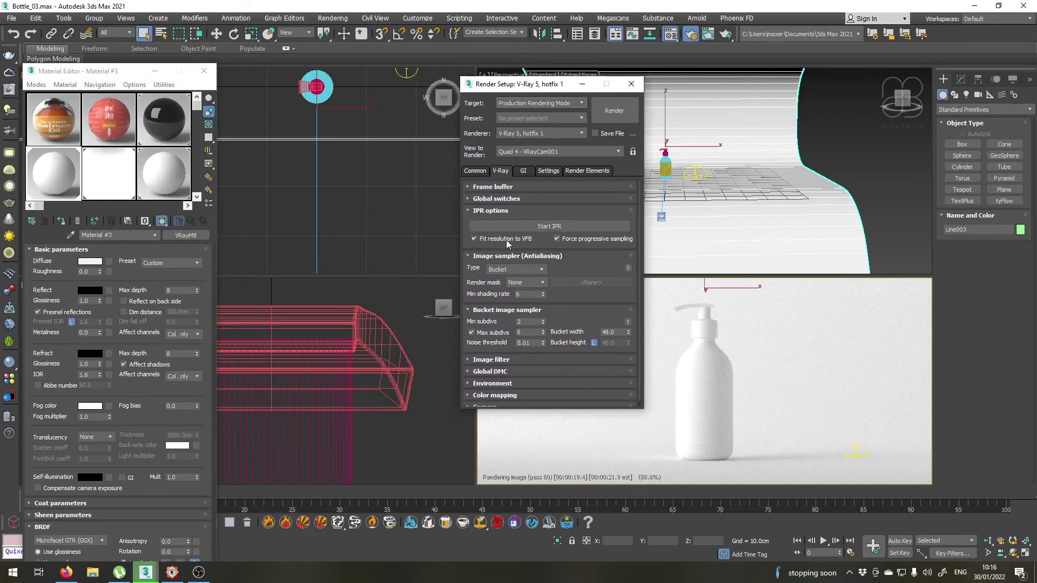
click(496, 198)
click(554, 248)
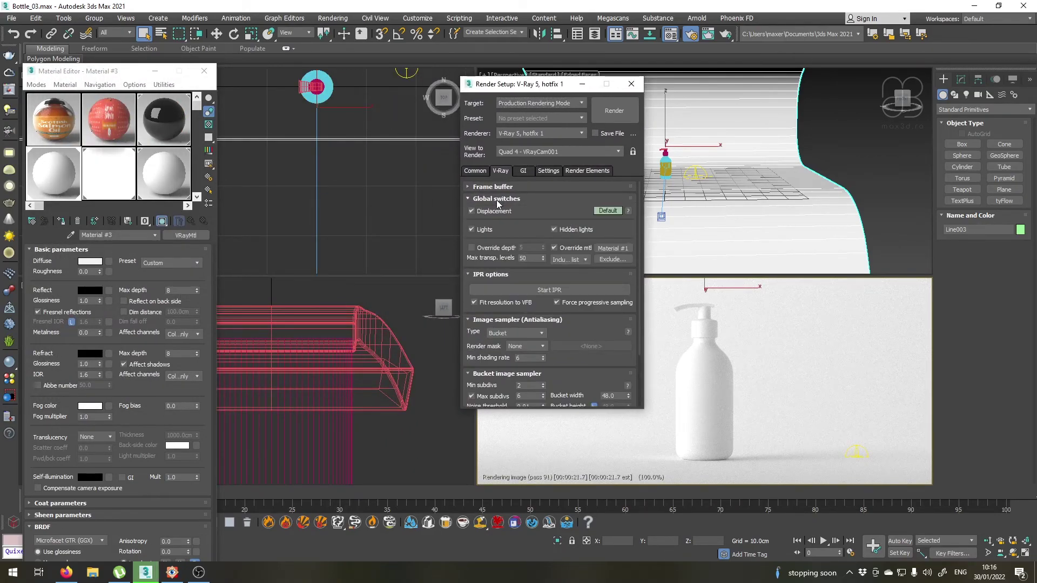
click(554, 248)
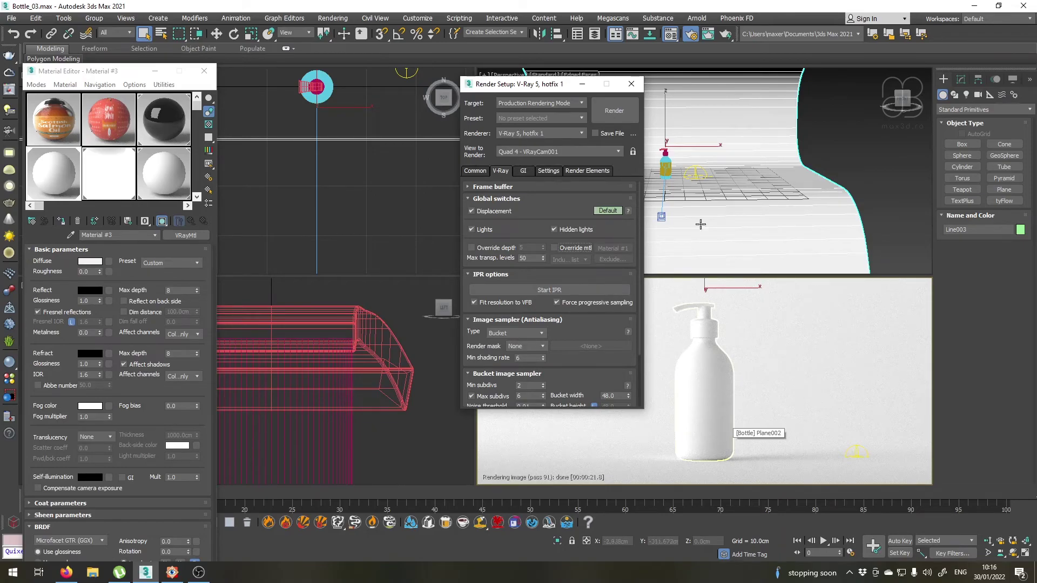
drag(542, 87, 361, 87)
click(441, 85)
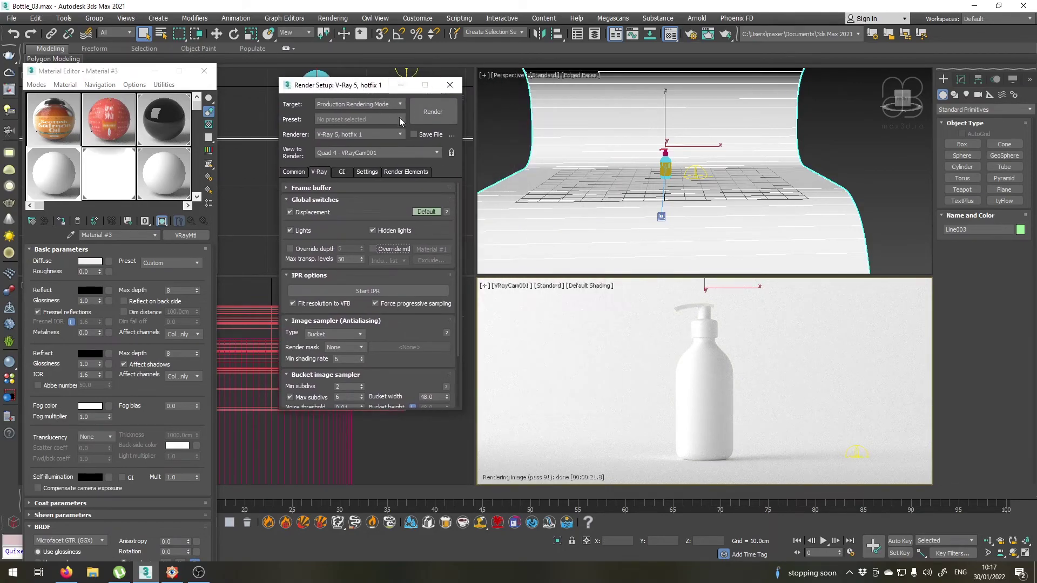
Select the Bottle group and open it so its parts can be picked individually.
click(316, 86)
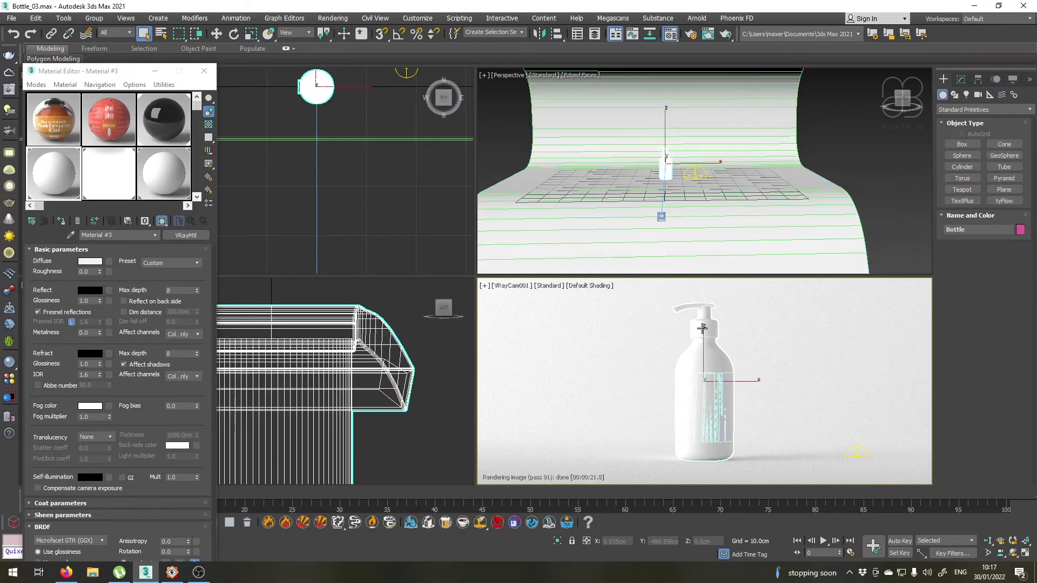
click(64, 18)
mouse_move(94, 18)
click(101, 63)
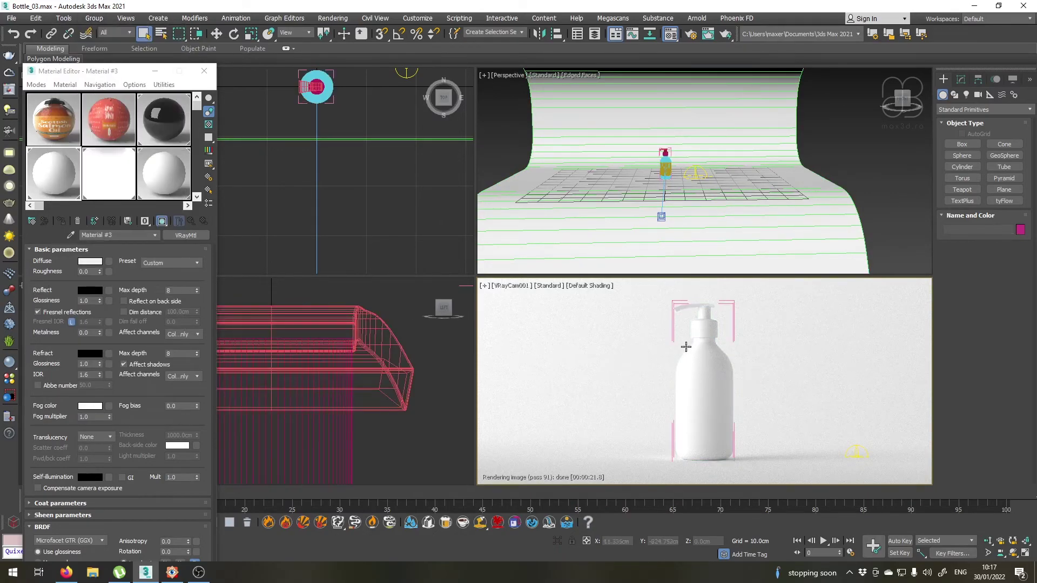
Select the bottle's cap and rename the white Material #1 as Cap.
click(699, 325)
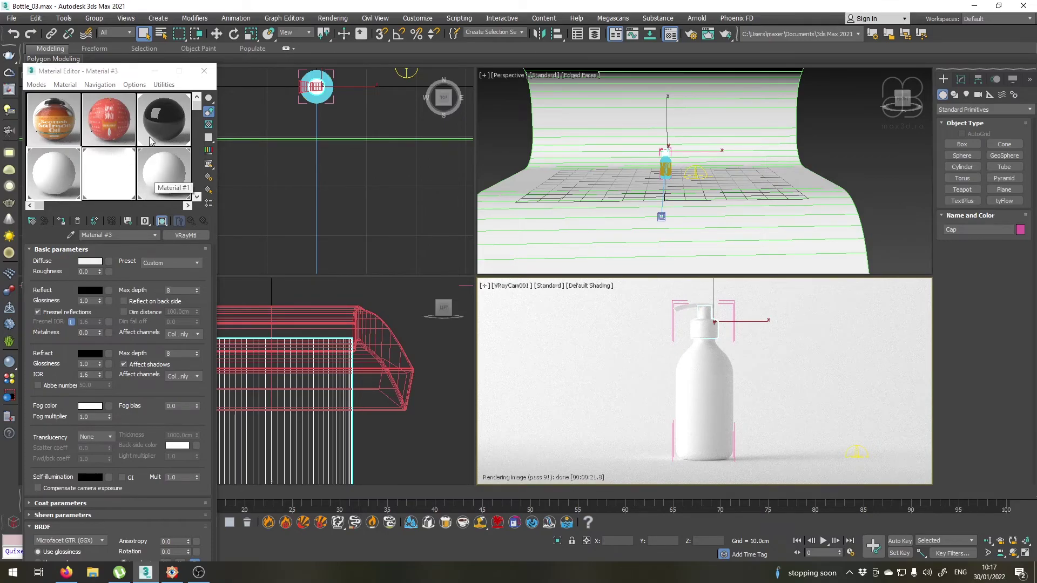
click(153, 157)
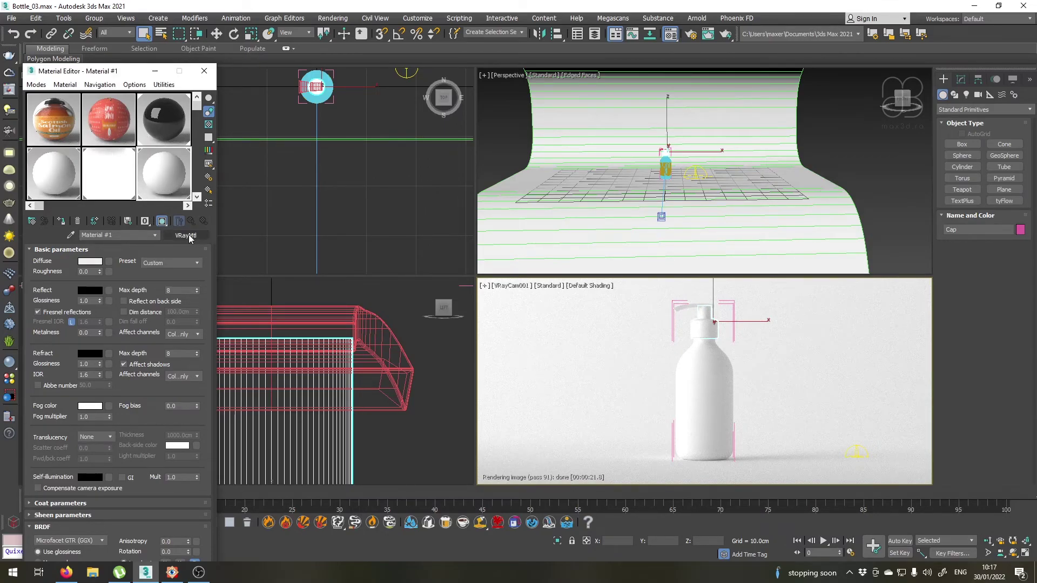
click(121, 234)
text(Cap)
key(Return)
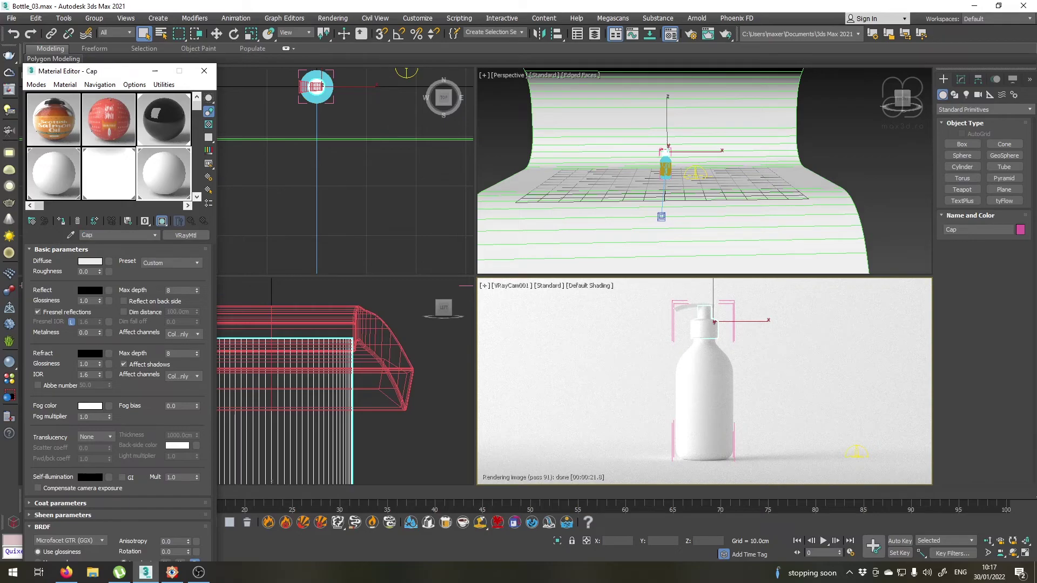
Set the Cap material's diffuse colour to pure black, value 0.
click(90, 262)
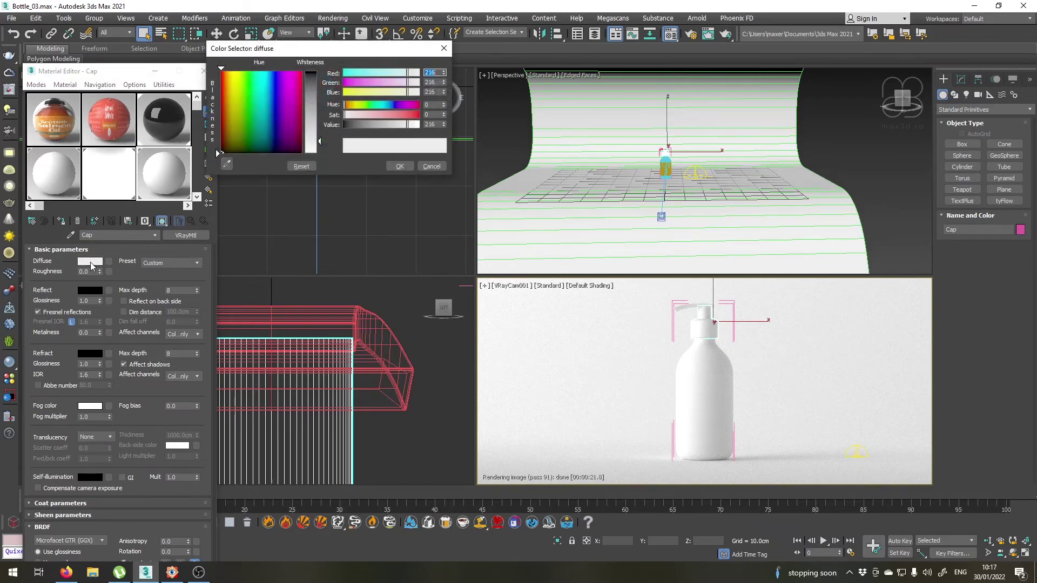
drag(377, 125, 343, 125)
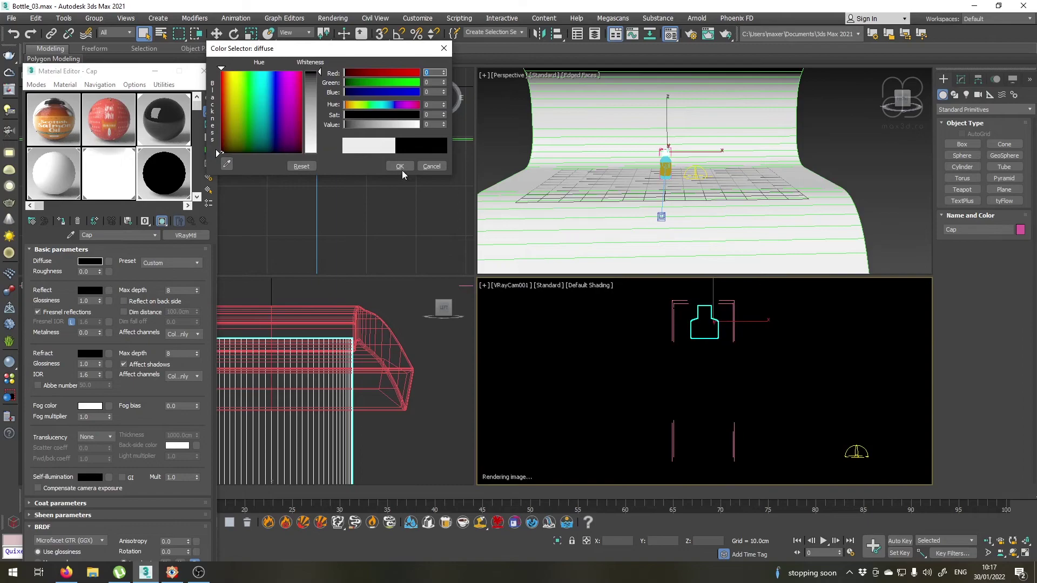
click(399, 168)
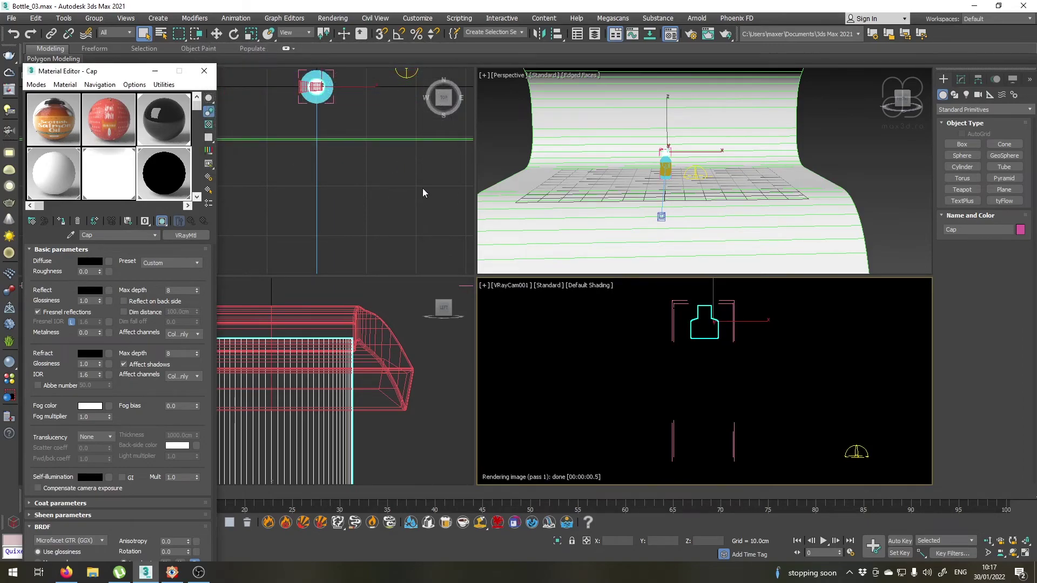
Restart V-Ray Viewport IPR in the VRayCam001 view by switching it off and on again.
click(549, 285)
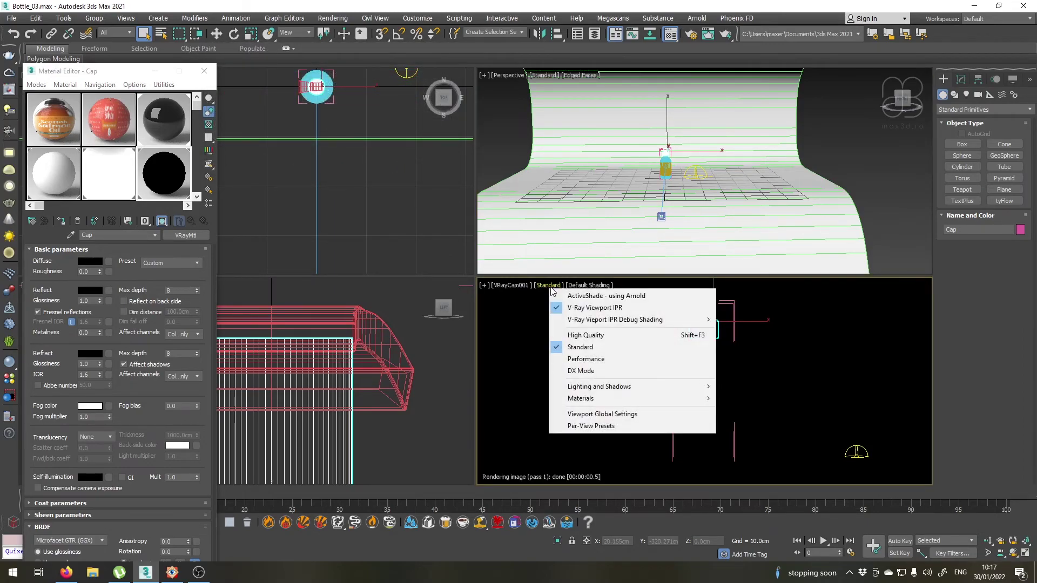
click(568, 307)
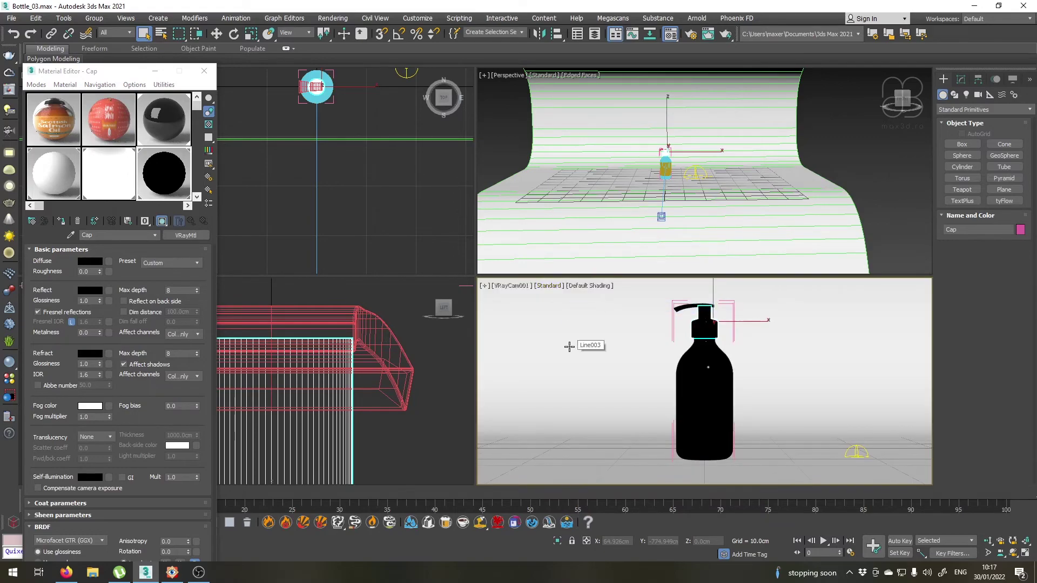
click(549, 286)
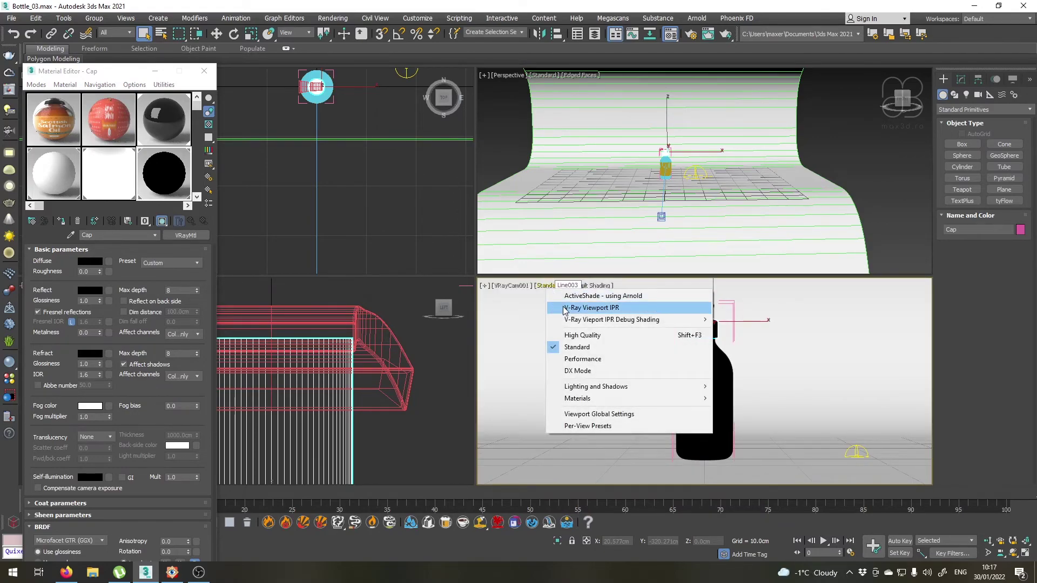
click(564, 308)
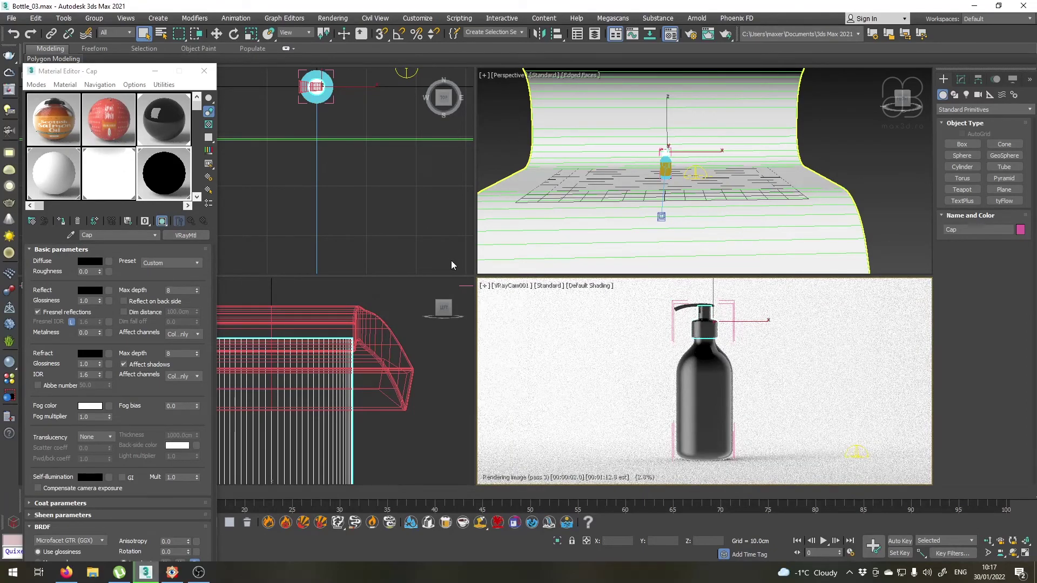
Set the Cap material's reflection colour to white and its reflection glossiness to 0.9.
click(93, 291)
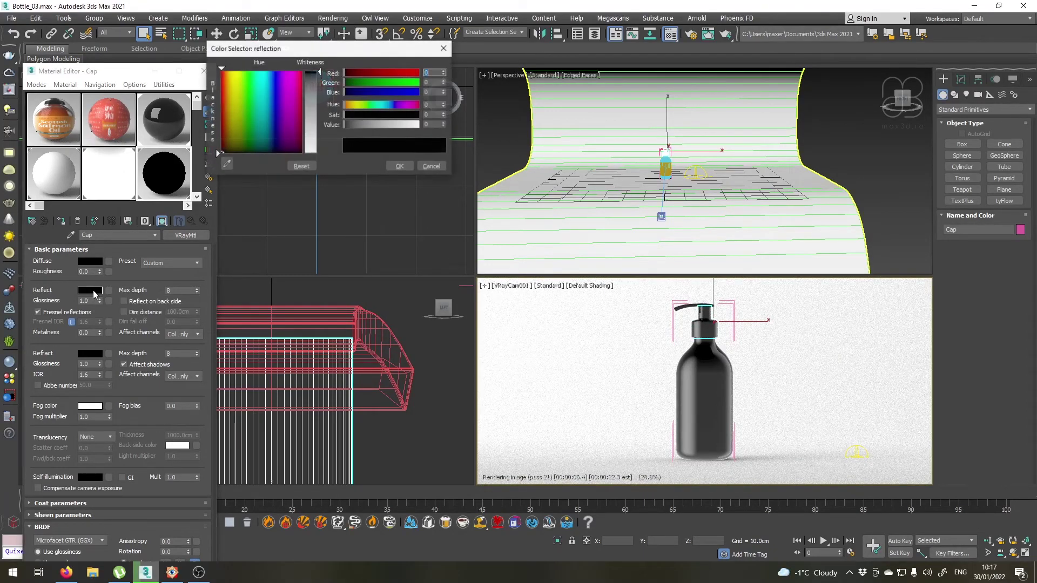
drag(319, 81, 320, 153)
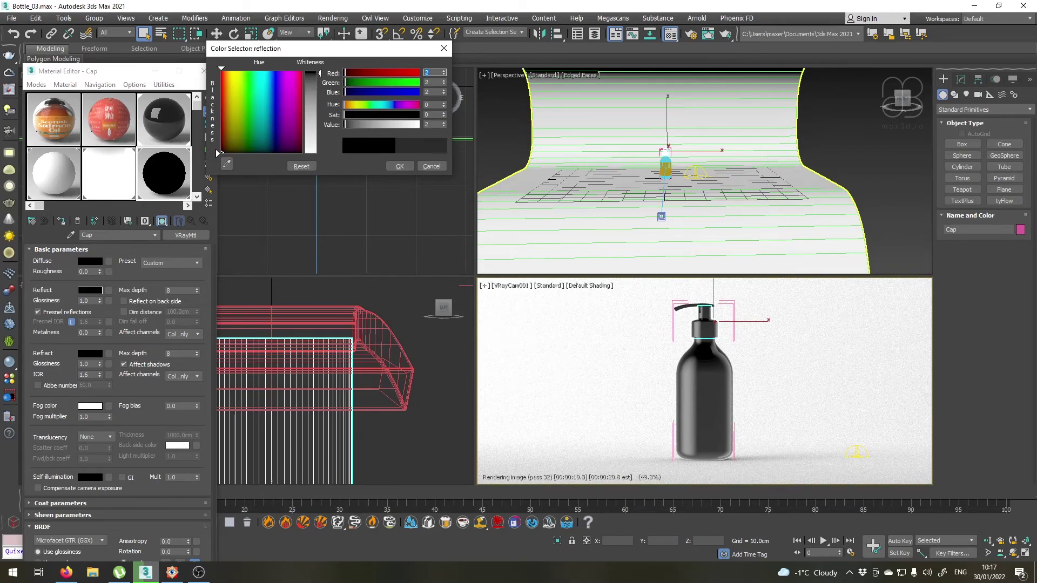
click(398, 166)
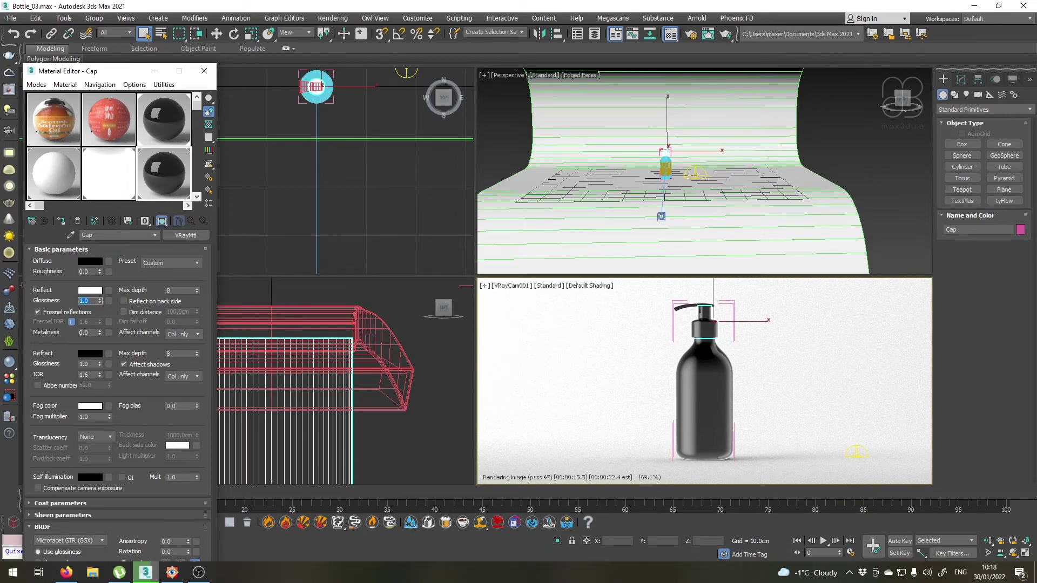
click(65, 301)
Assign the Cap material to the cap and to the pump nozzle Line002.
click(61, 221)
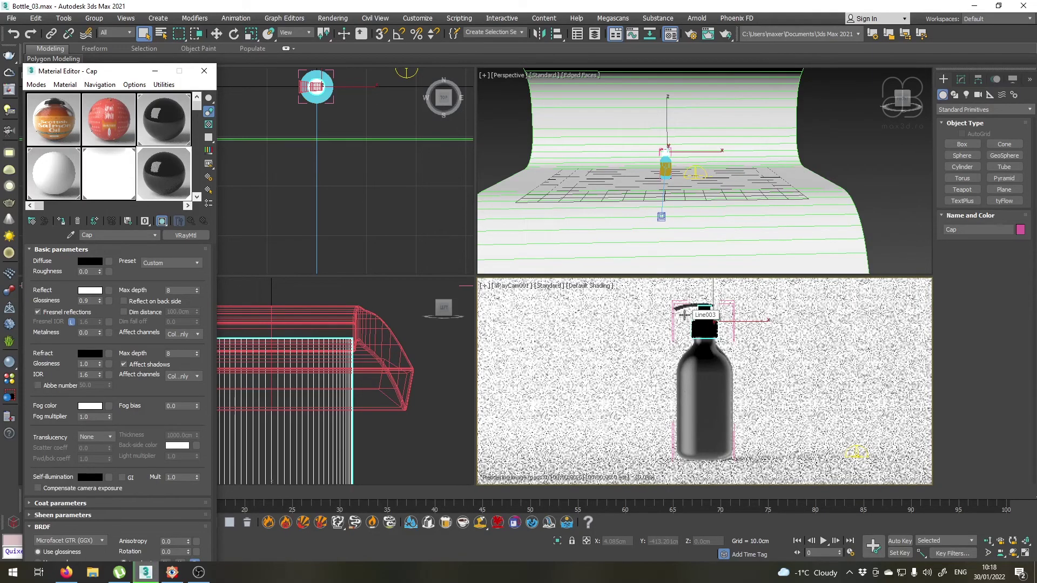
click(680, 307)
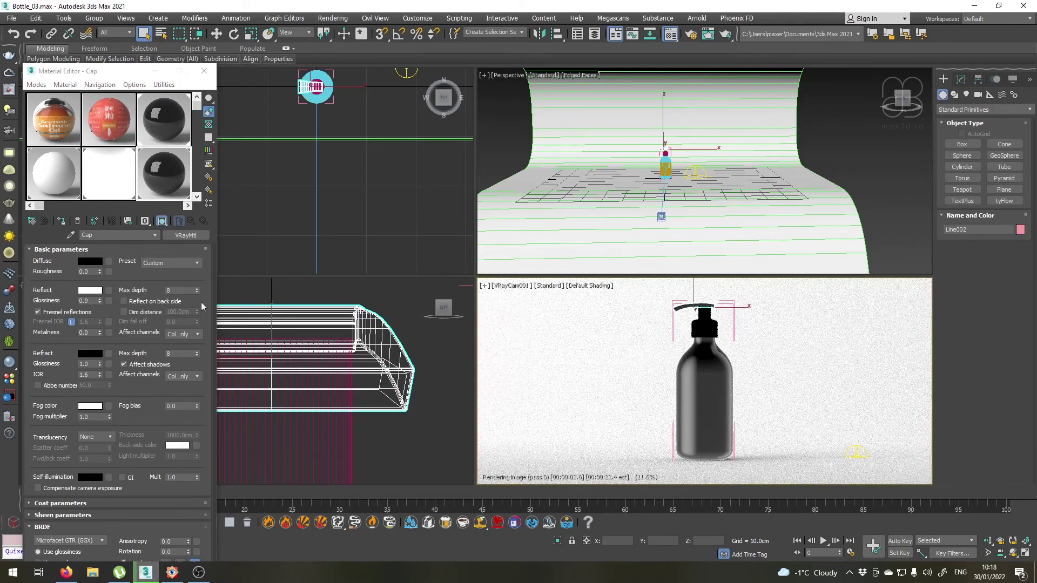
click(61, 222)
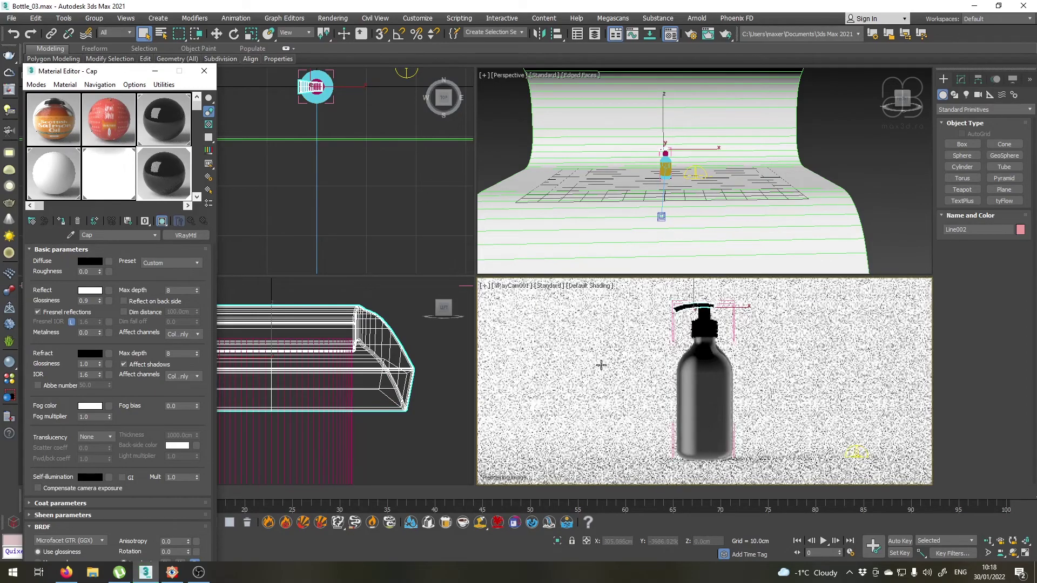
Restart V-Ray Viewport IPR in the VRayCam001 view.
click(551, 285)
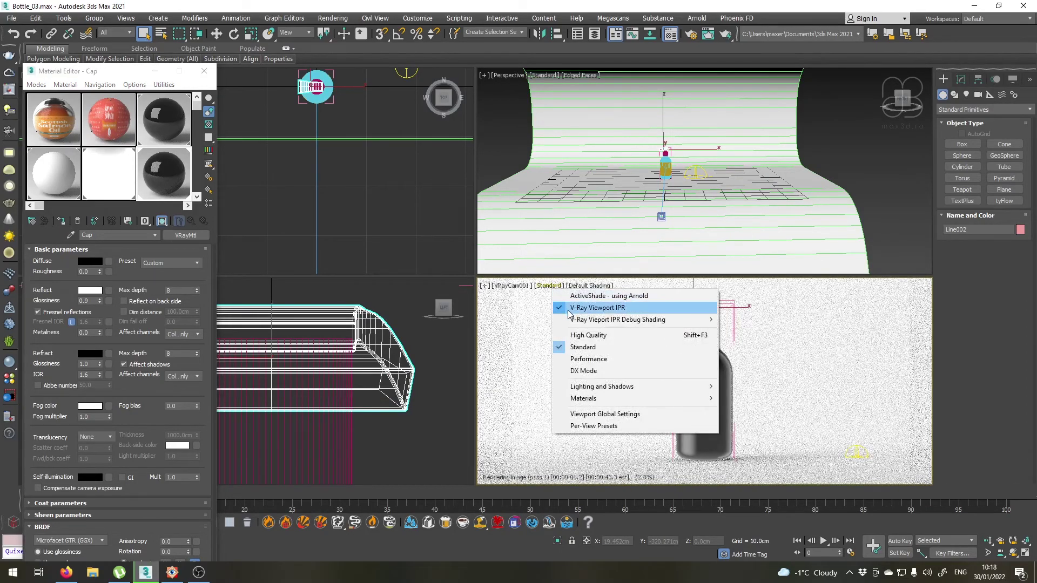
click(557, 321)
click(549, 285)
click(561, 320)
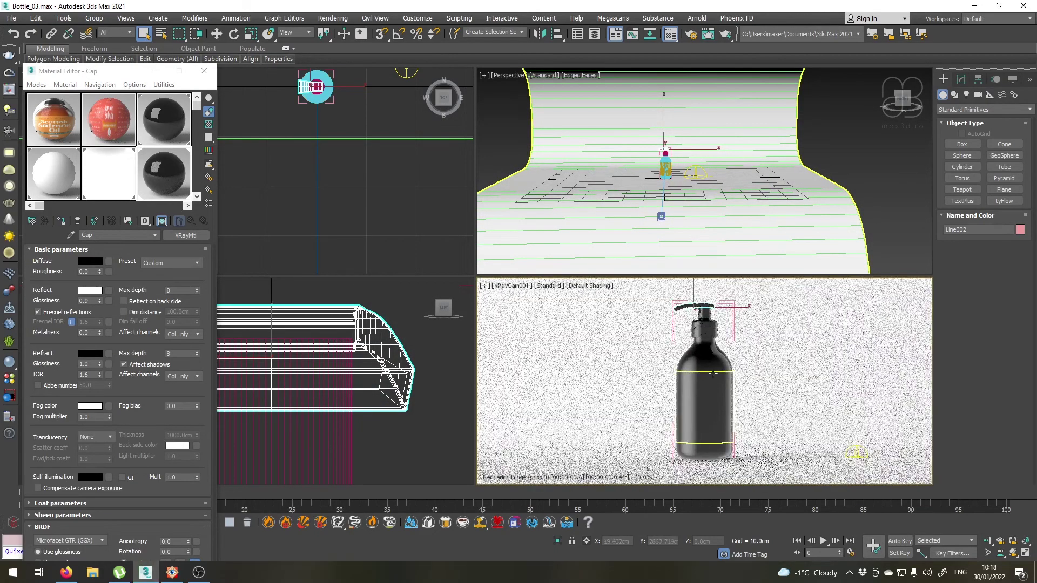
Select the bottle's label Plane002 and copy the base color map from the LAbel material.
click(704, 401)
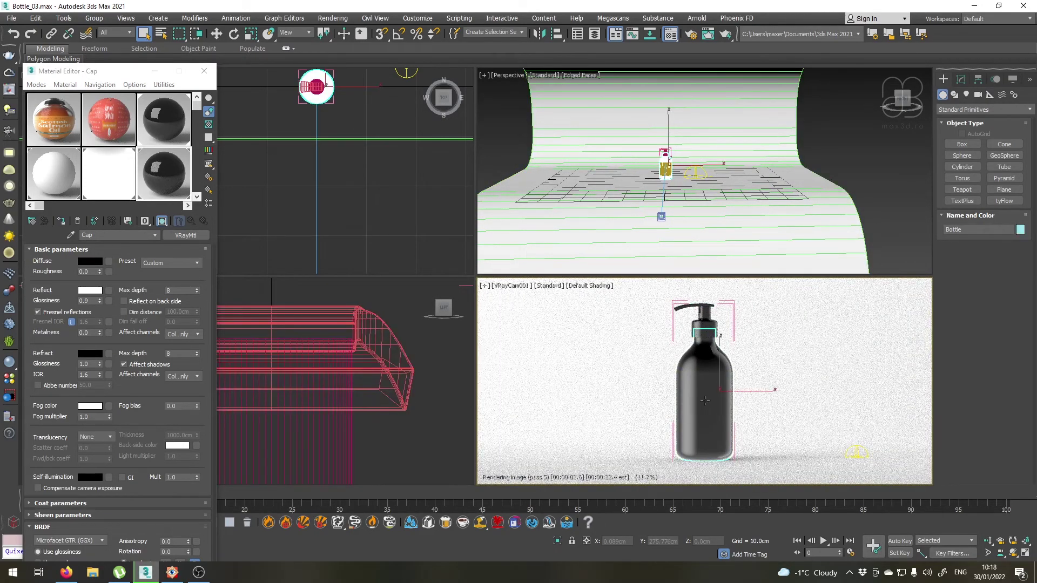
scroll(650, 172, up, 10)
click(695, 139)
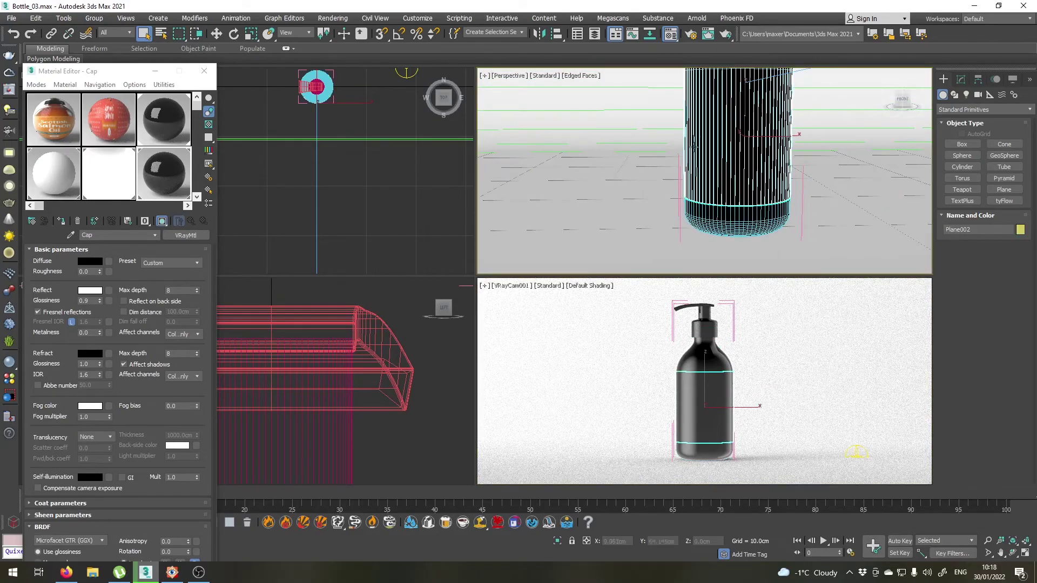
click(113, 128)
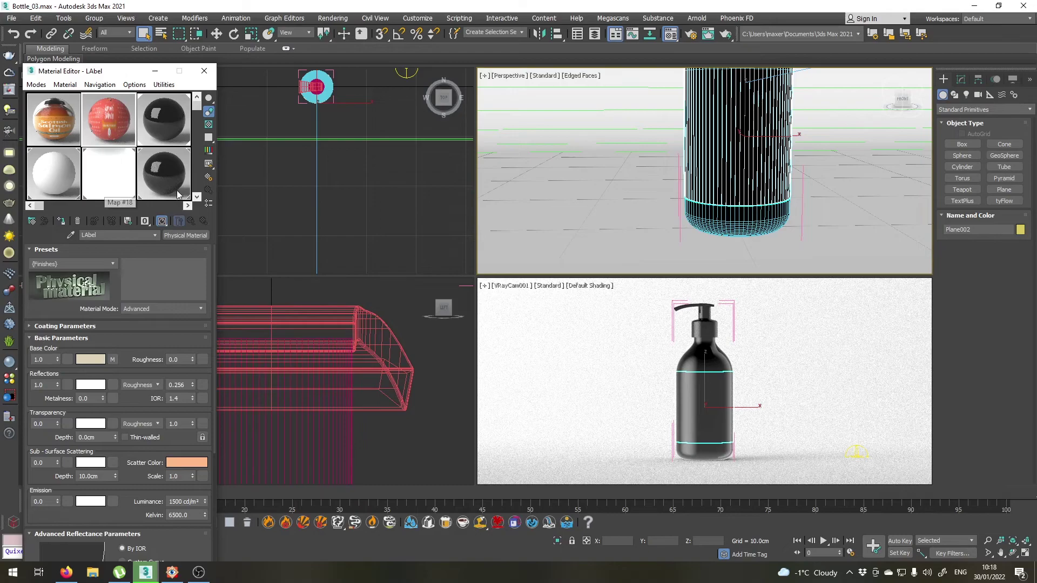
Replace the 01 - Default material with a new VRayMtl.
click(60, 138)
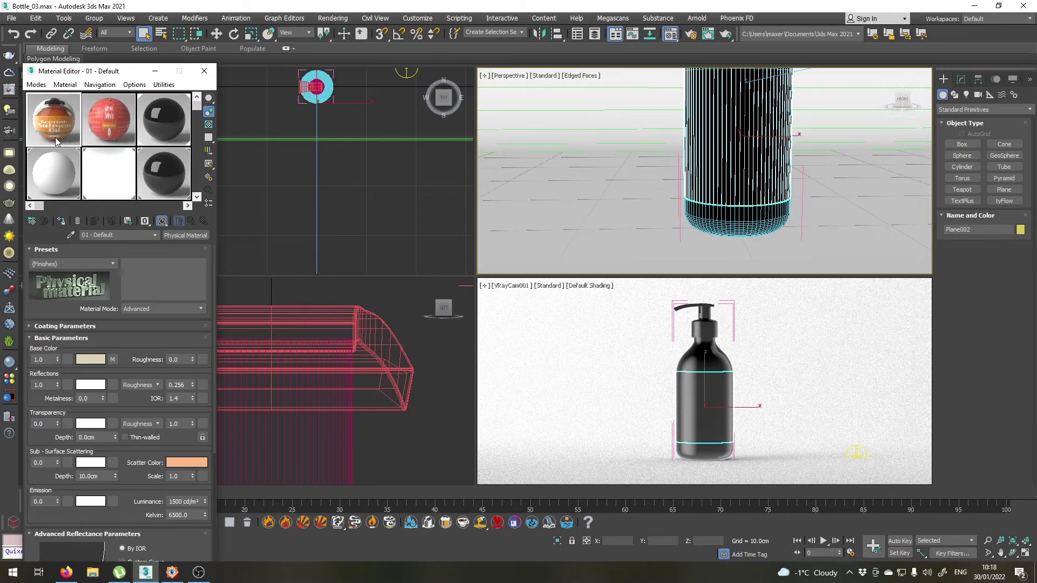
click(32, 221)
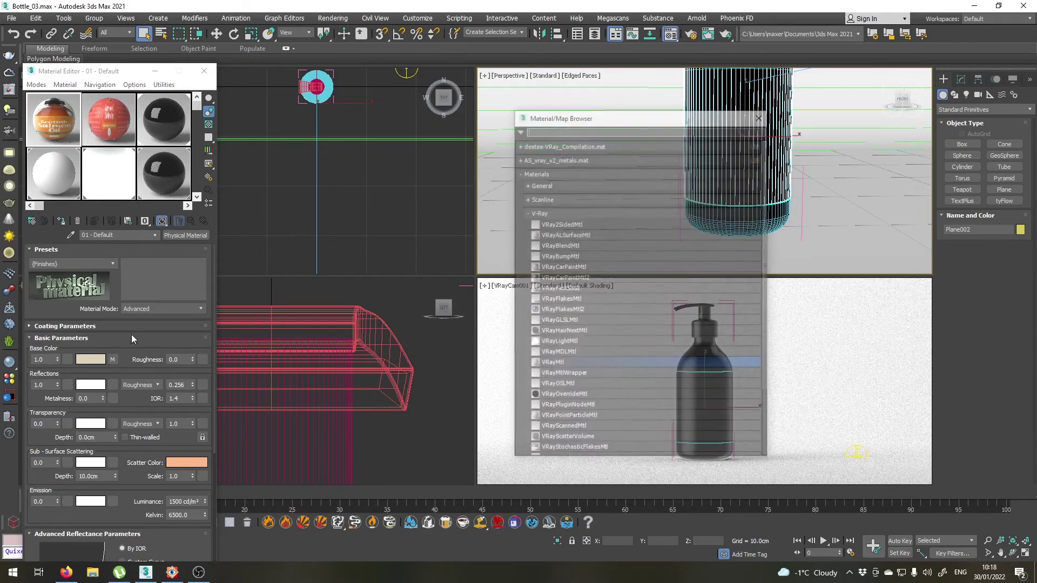
double_click(550, 364)
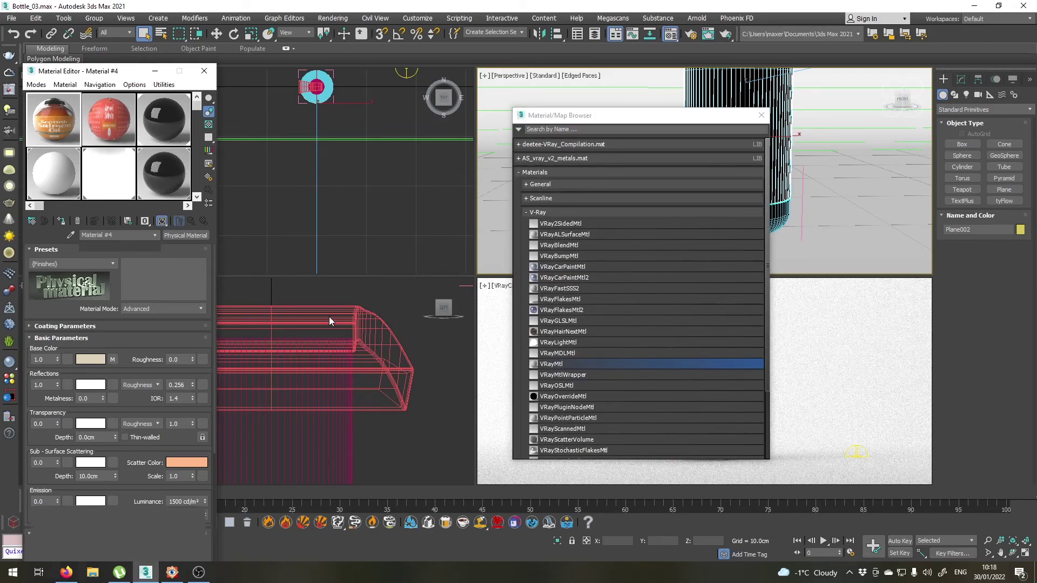
click(761, 115)
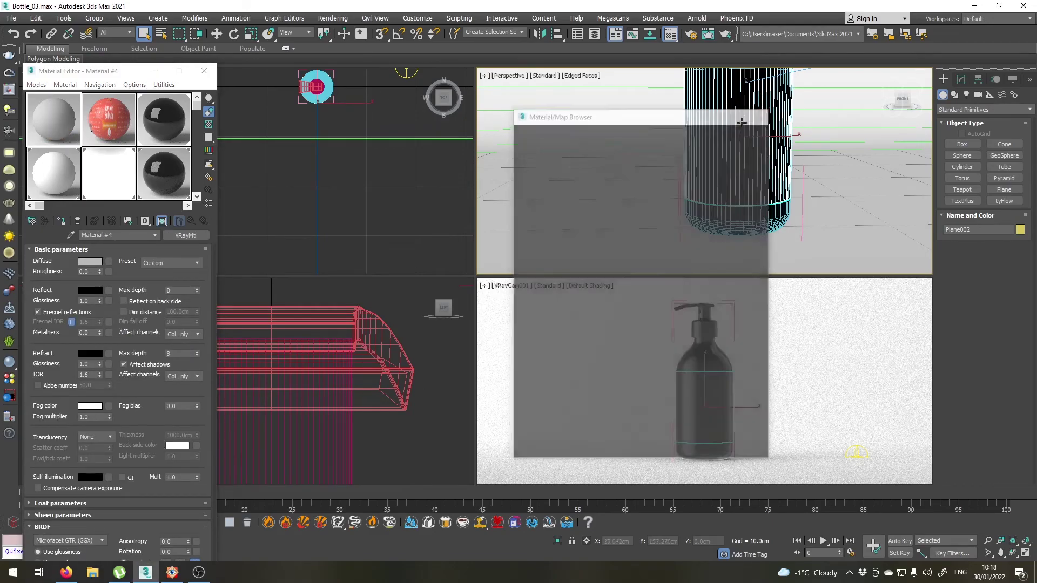
Paste the copied label map as a copy into the new material's diffuse and assign the material to the label.
right_click(112, 262)
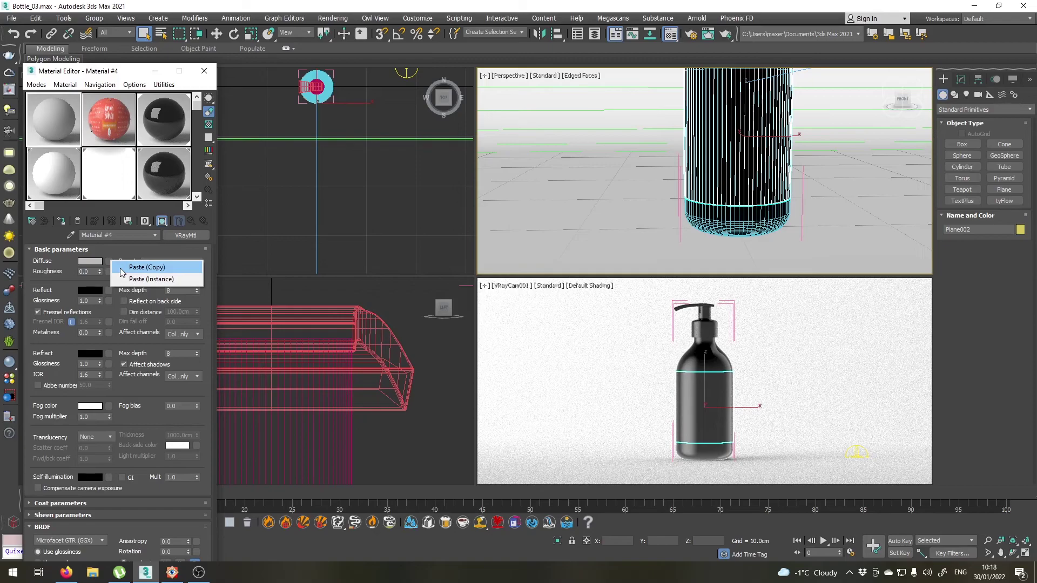
click(122, 267)
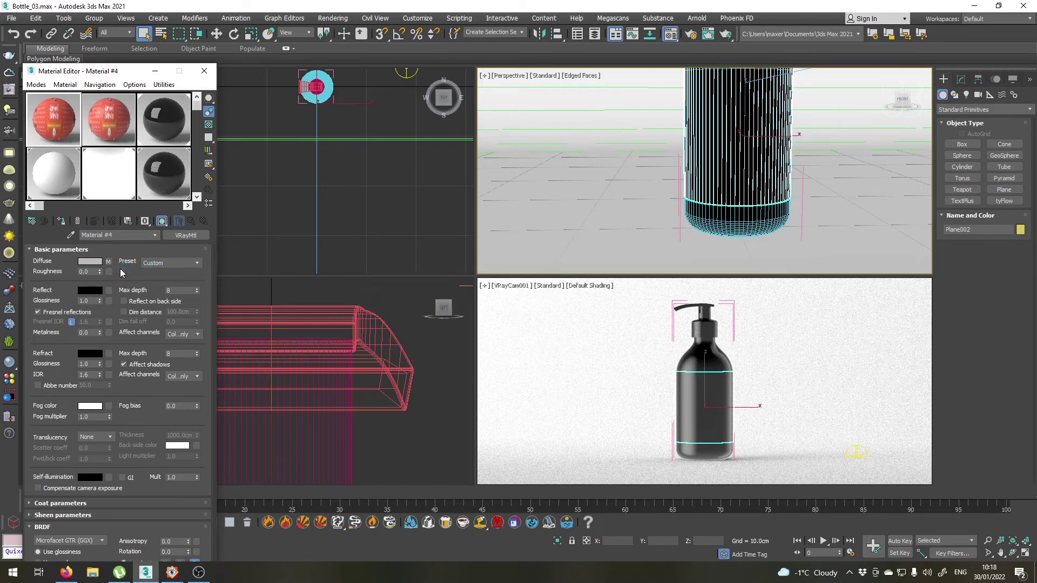
click(62, 221)
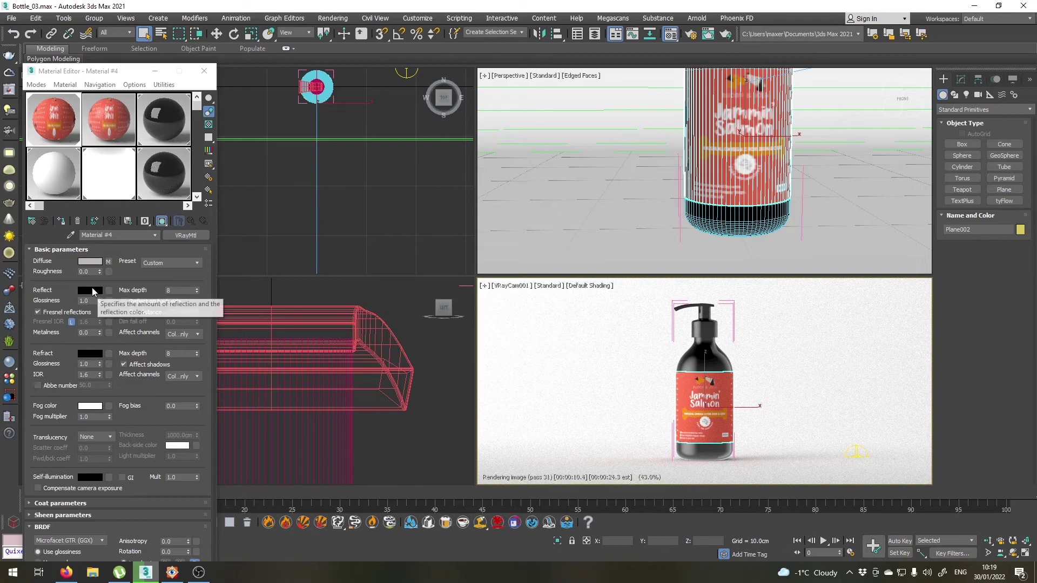
Add a Falloff map to the label material's reflection.
click(108, 301)
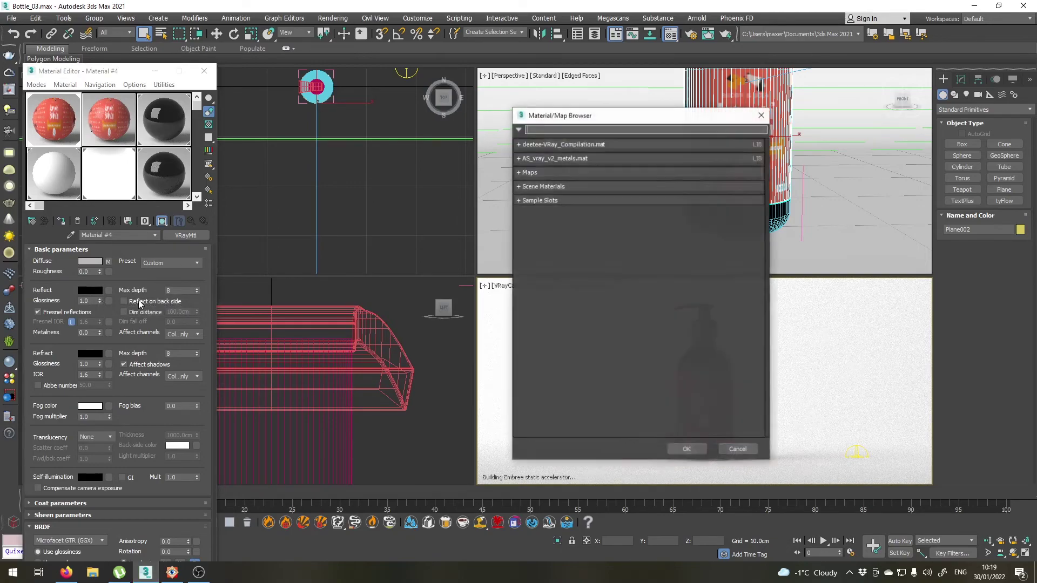
click(529, 173)
scroll(552, 348, down, 5)
scroll(553, 349, down, 6)
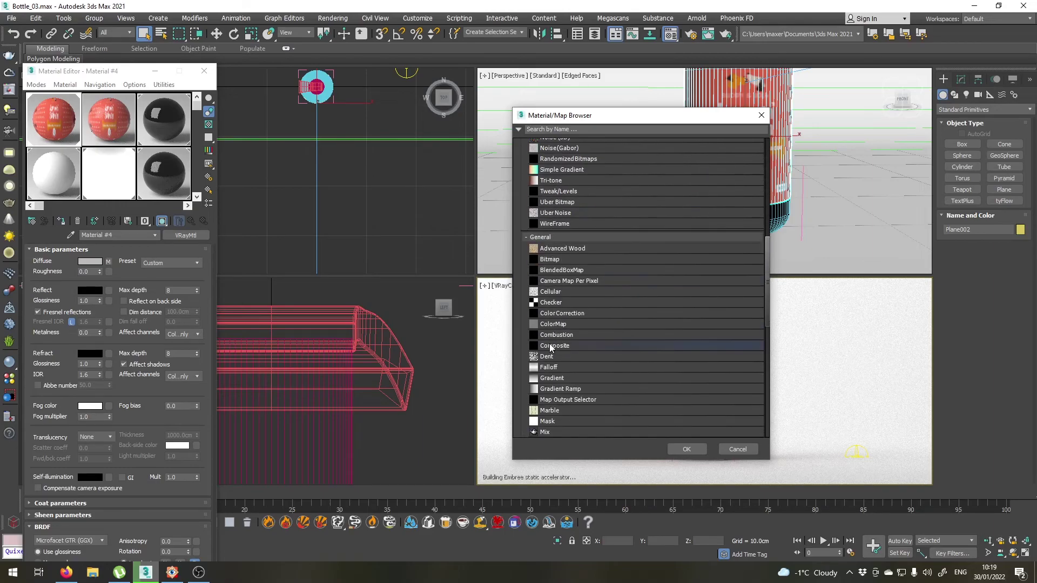
click(551, 368)
double_click(551, 368)
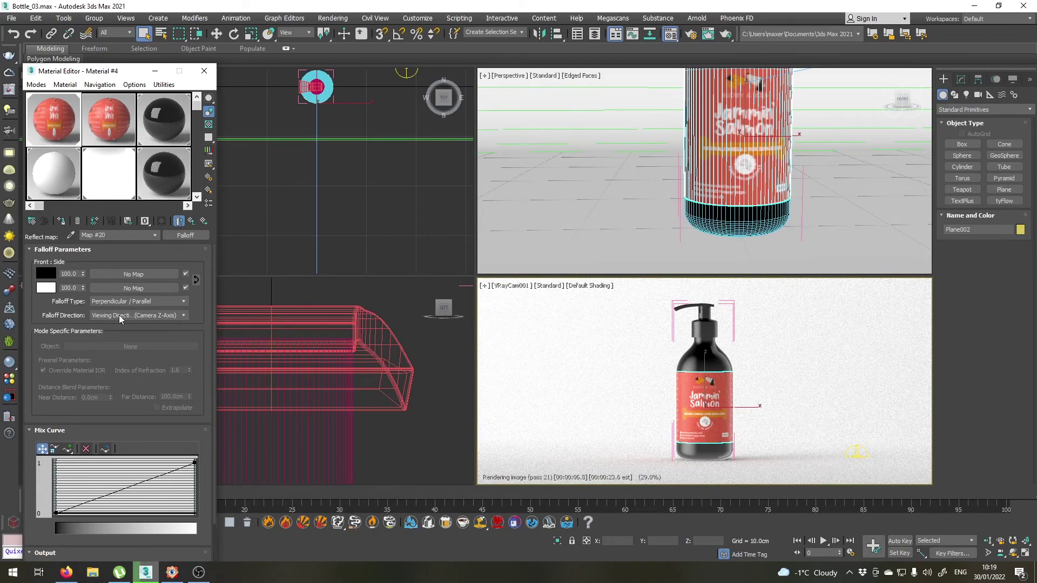
Give the Falloff map a grey front colour of value 35 and a near-white side colour, and return to the parent material.
click(46, 274)
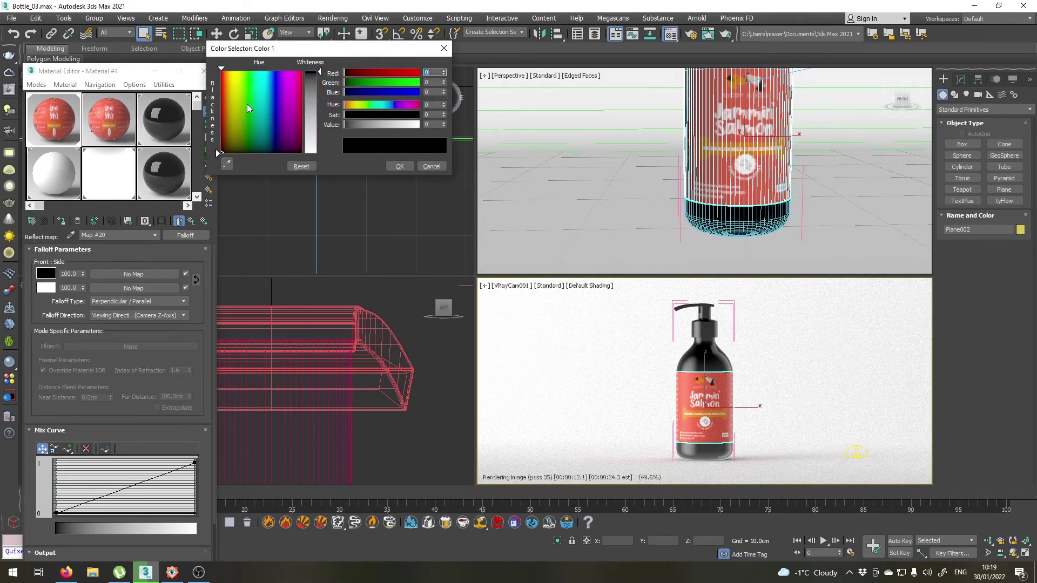
drag(320, 73, 319, 83)
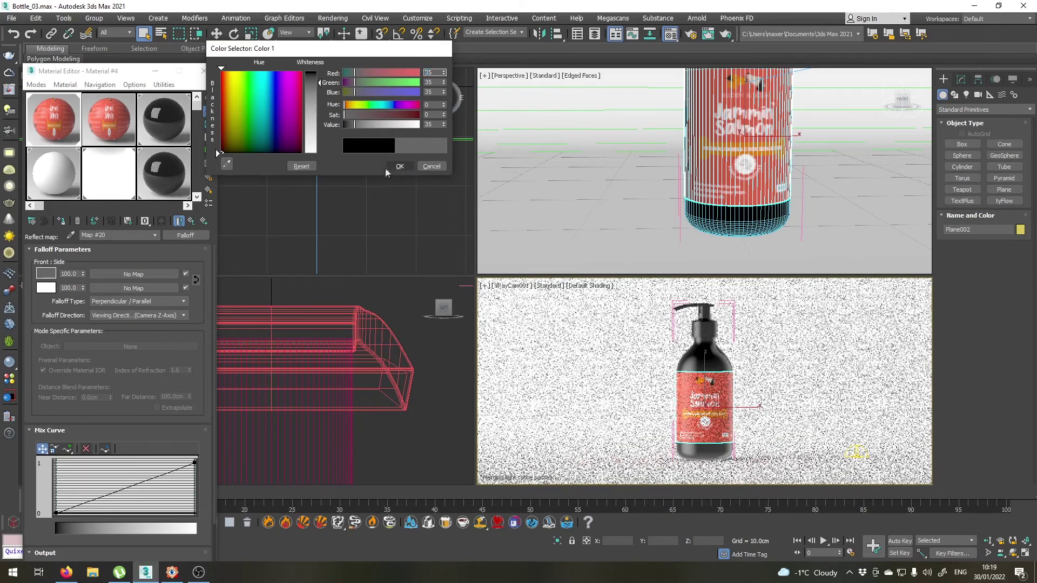
click(444, 49)
click(54, 290)
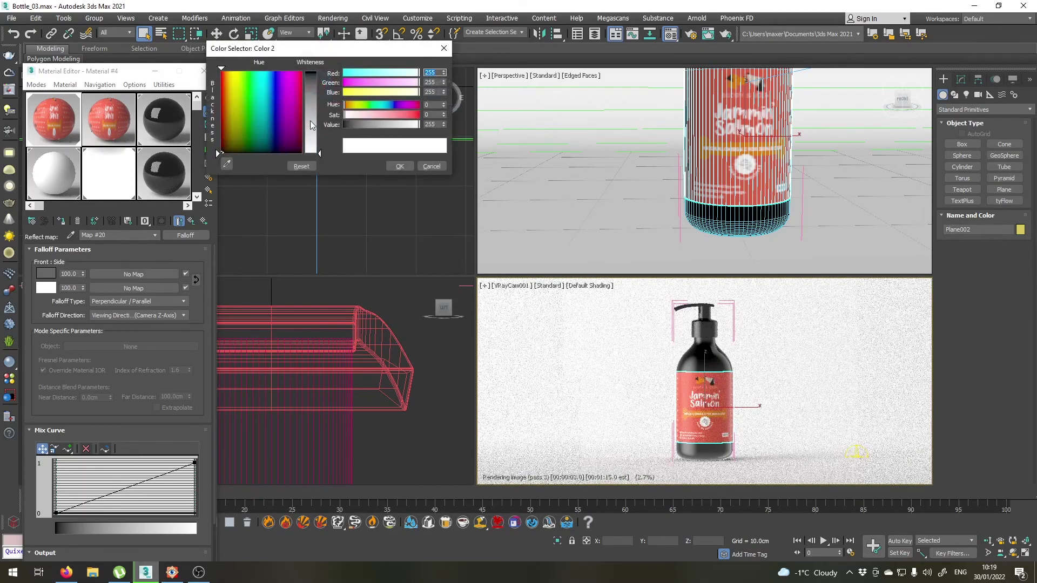
click(407, 167)
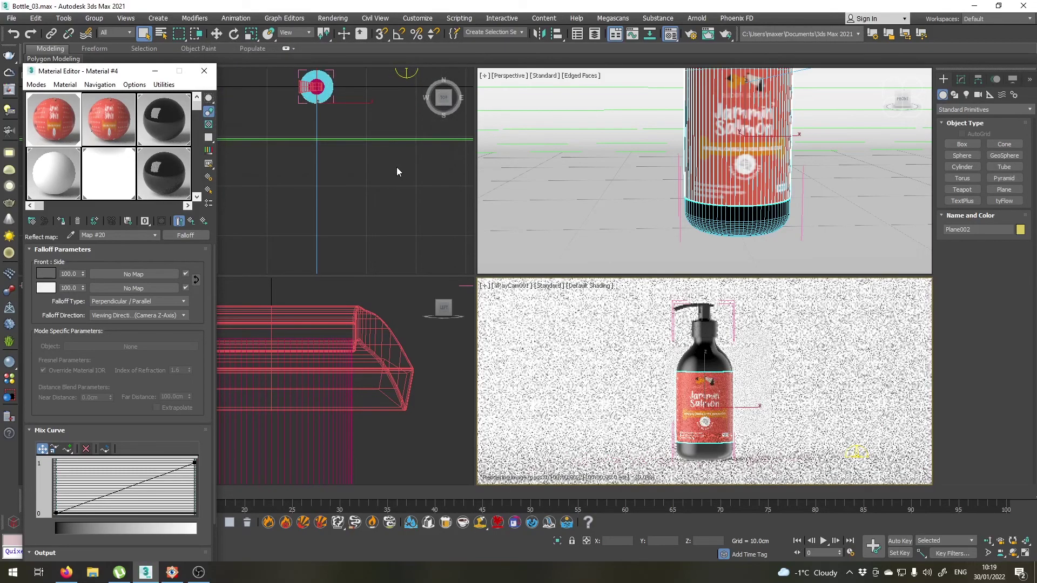
click(191, 221)
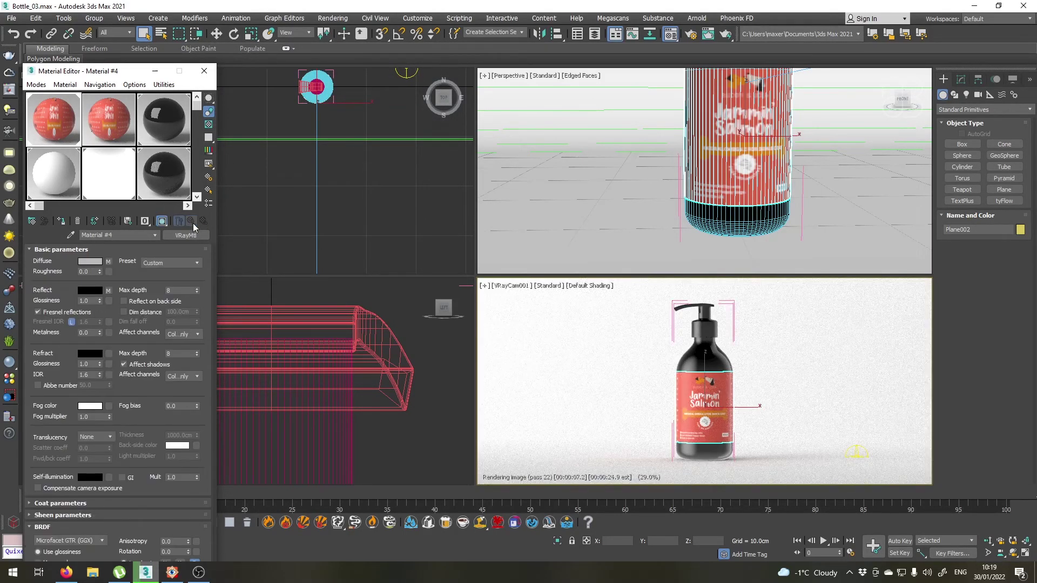
Set the label material's reflection glossiness to 0.8 and unlock its Fresnel IOR.
text(0.8)
key(Return)
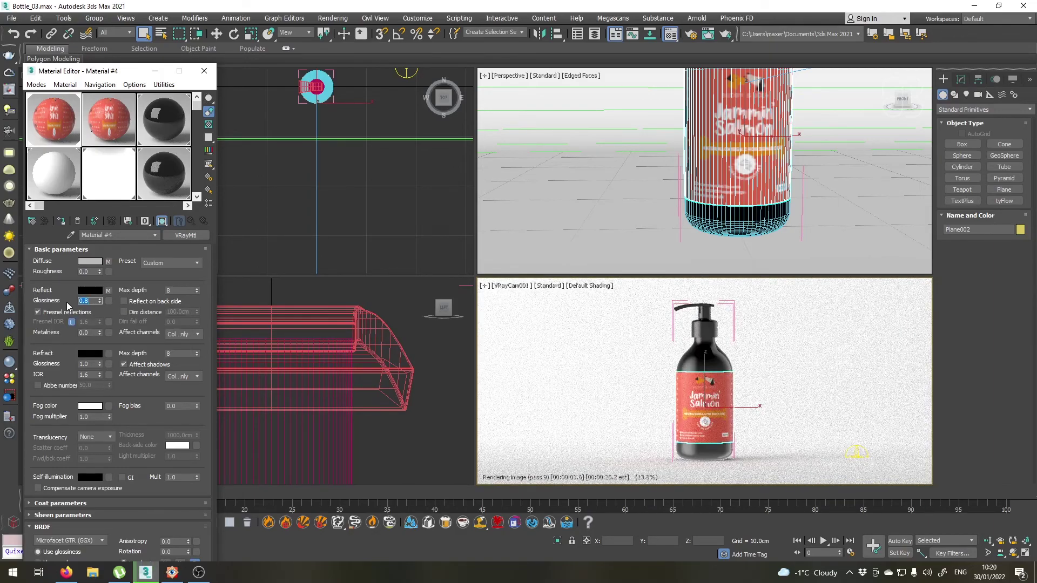
click(71, 321)
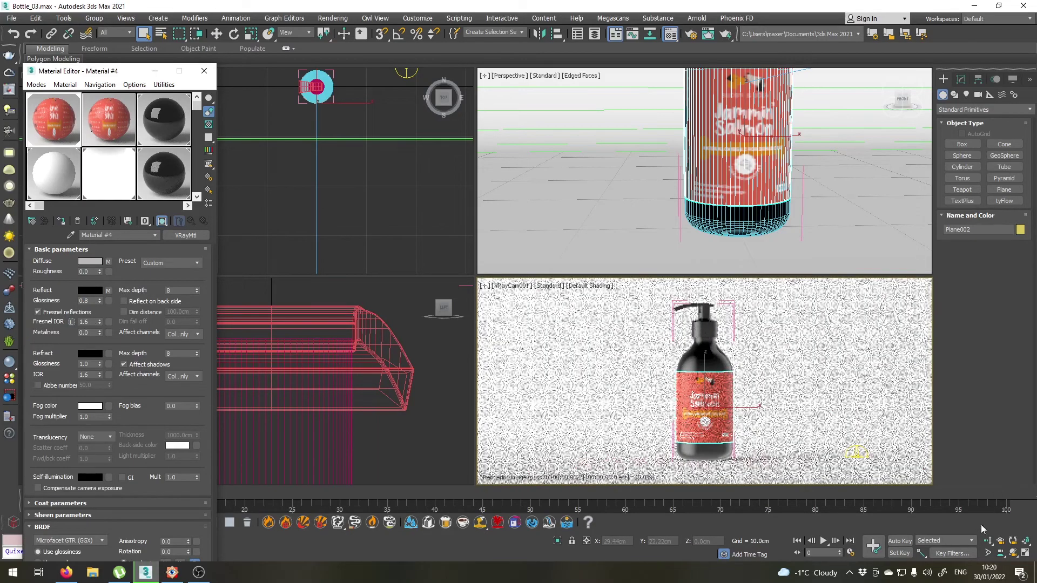
Try Fresnel IOR values of 5, 2 and 3 on the label material in a close-up camera view.
click(991, 541)
drag(717, 405, 716, 427)
right_click(717, 432)
middle_drag(718, 435, 718, 384)
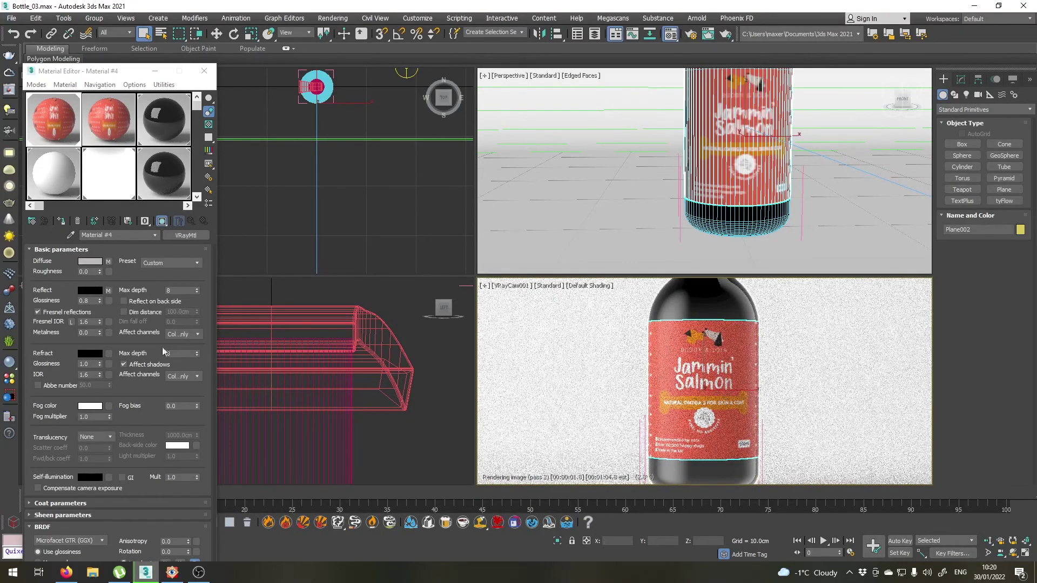
double_click(94, 322)
text(5)
key(Return)
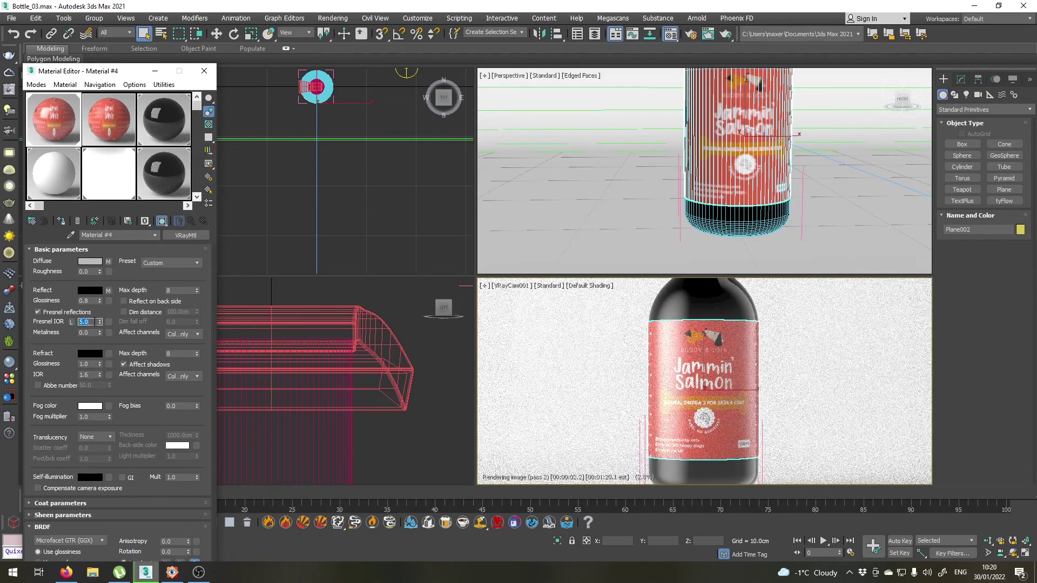
key(Return)
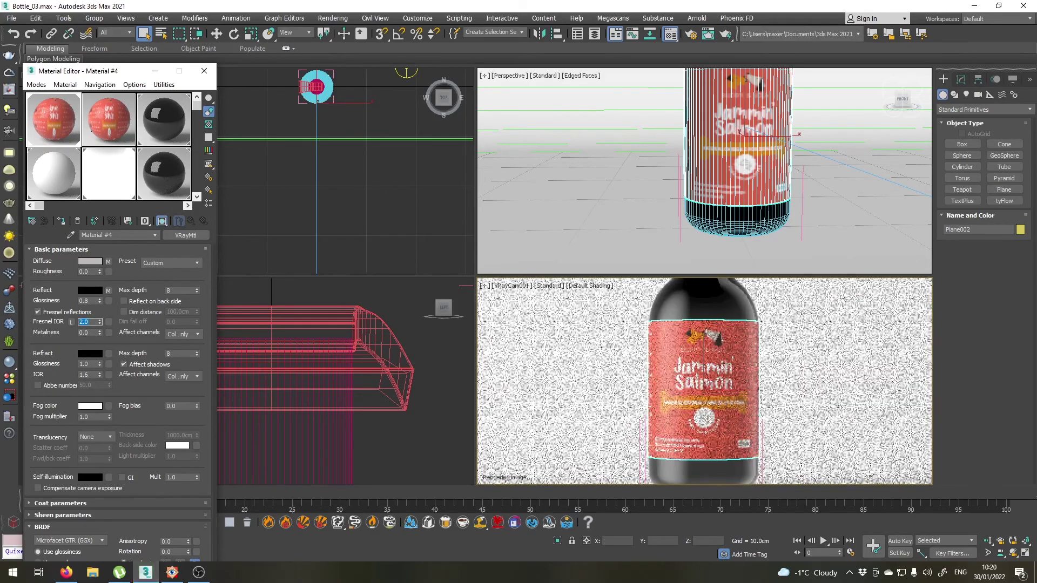
text(3)
key(Return)
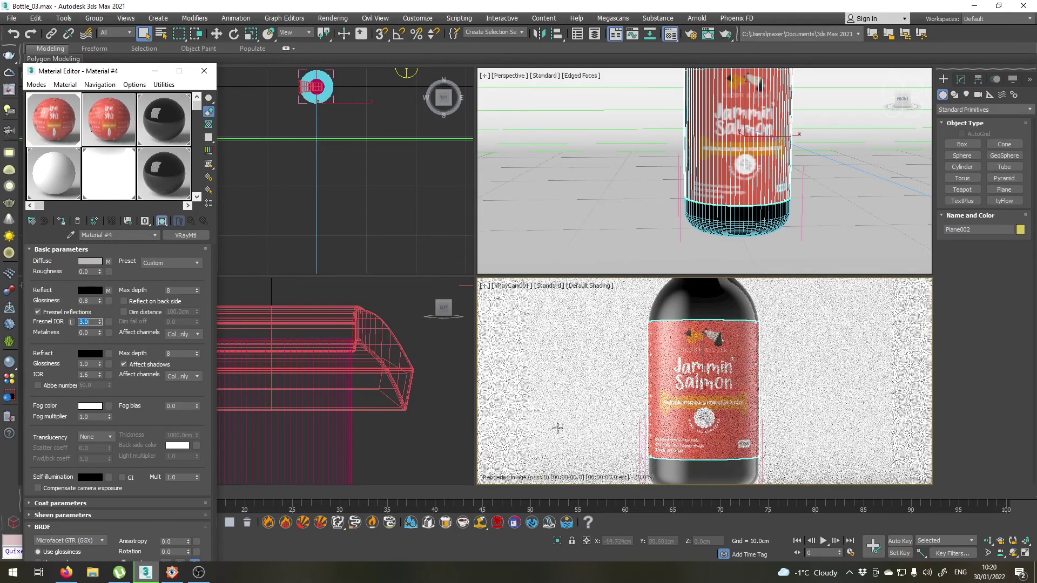
Set the label material's Fresnel IOR to 2.5 and widen the camera view to show the bottle.
text(2.5)
key(Return)
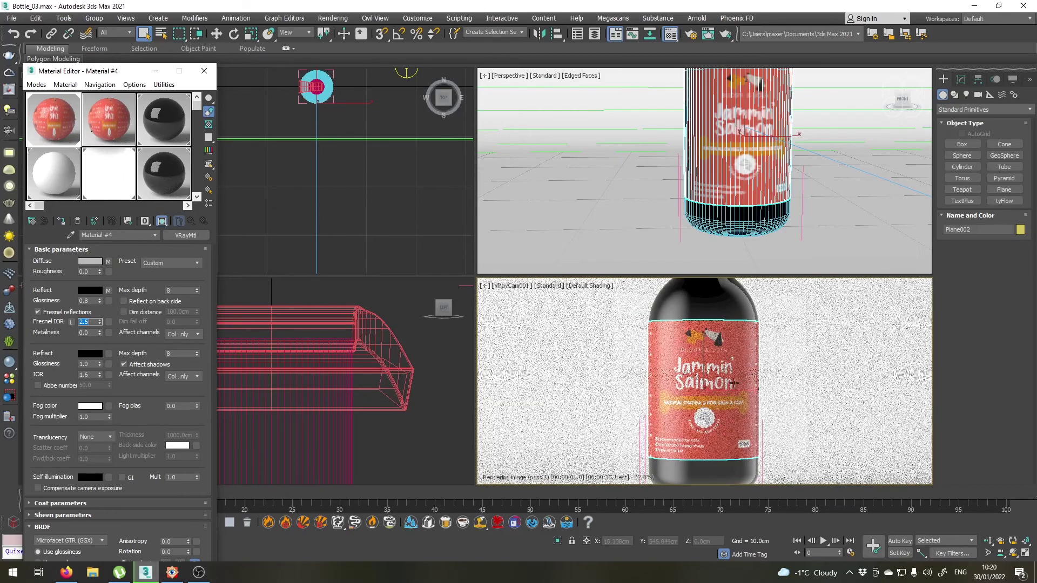
click(988, 541)
drag(711, 367, 713, 396)
right_click(713, 395)
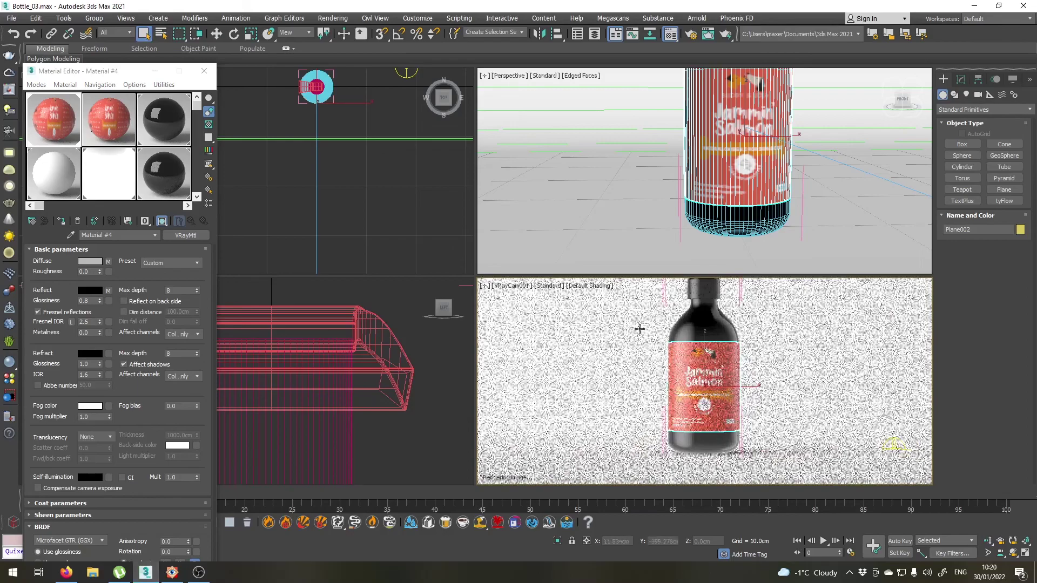
Select the bottle and replace the old LAbel material with a new VRayMtl.
click(710, 326)
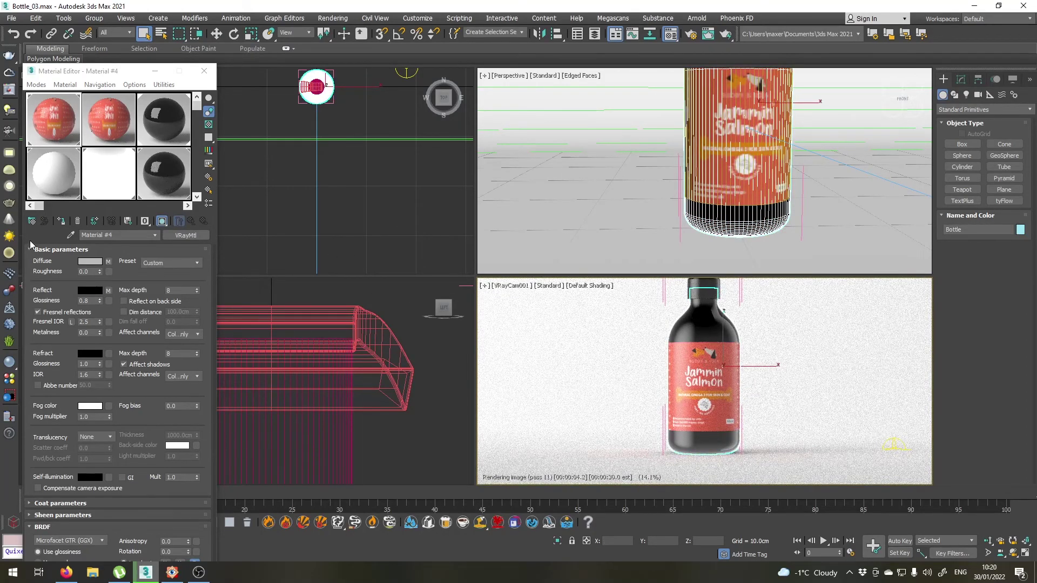
click(102, 186)
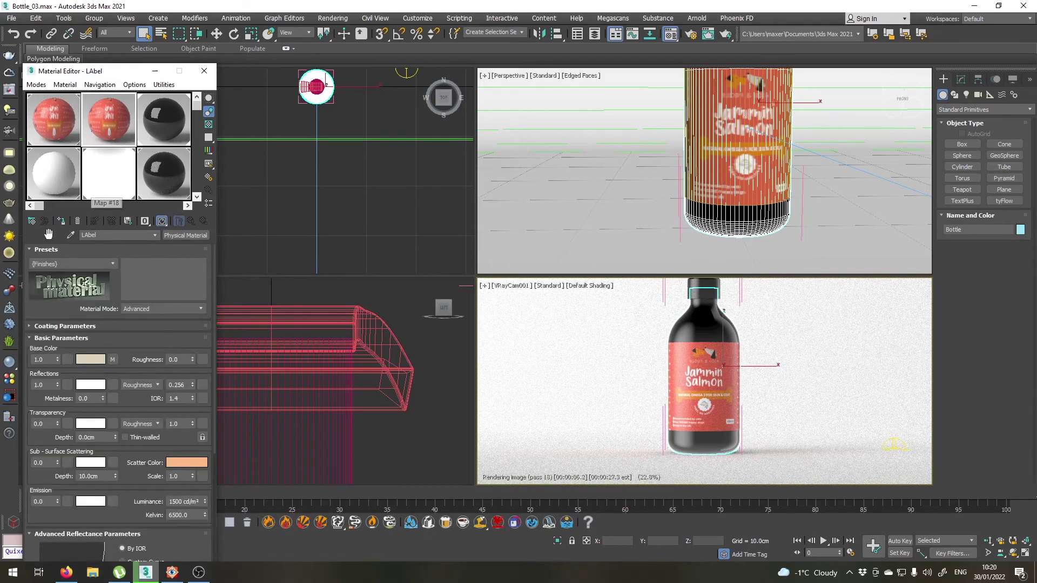
click(32, 223)
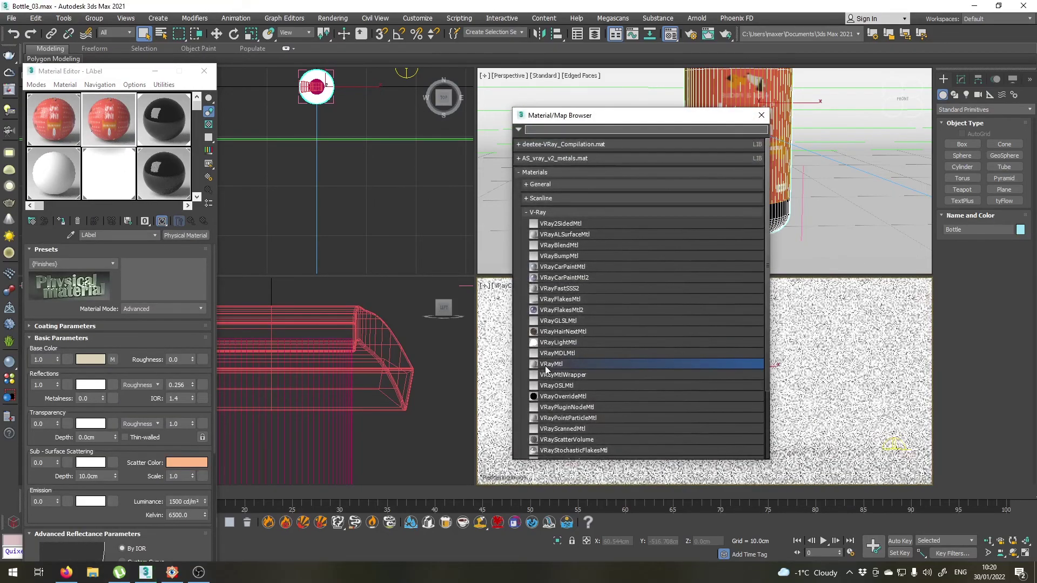
double_click(545, 363)
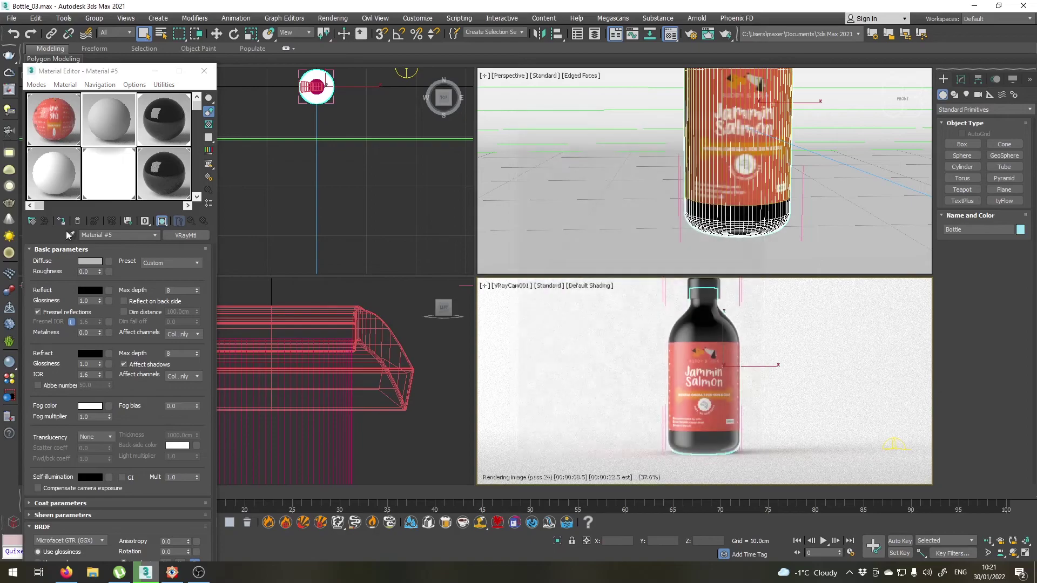
Set the new material's diffuse colour to black, value 0, and its reflection colour to near-white.
click(91, 262)
drag(302, 125, 312, 92)
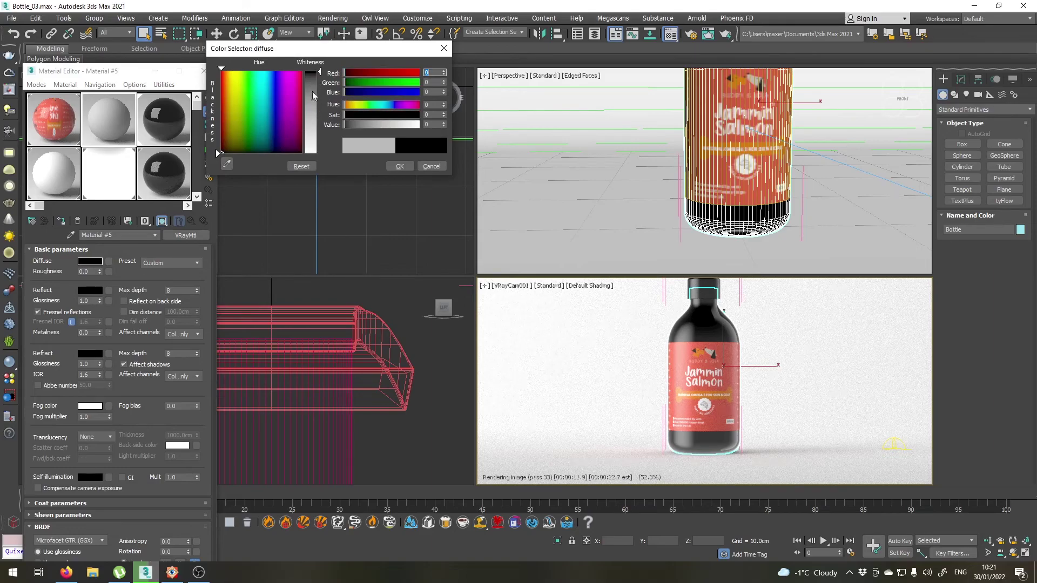
click(398, 167)
click(85, 291)
mouse_move(311, 143)
mouse_down()
mouse_move(311, 151)
mouse_move(311, 140)
mouse_up()
click(400, 167)
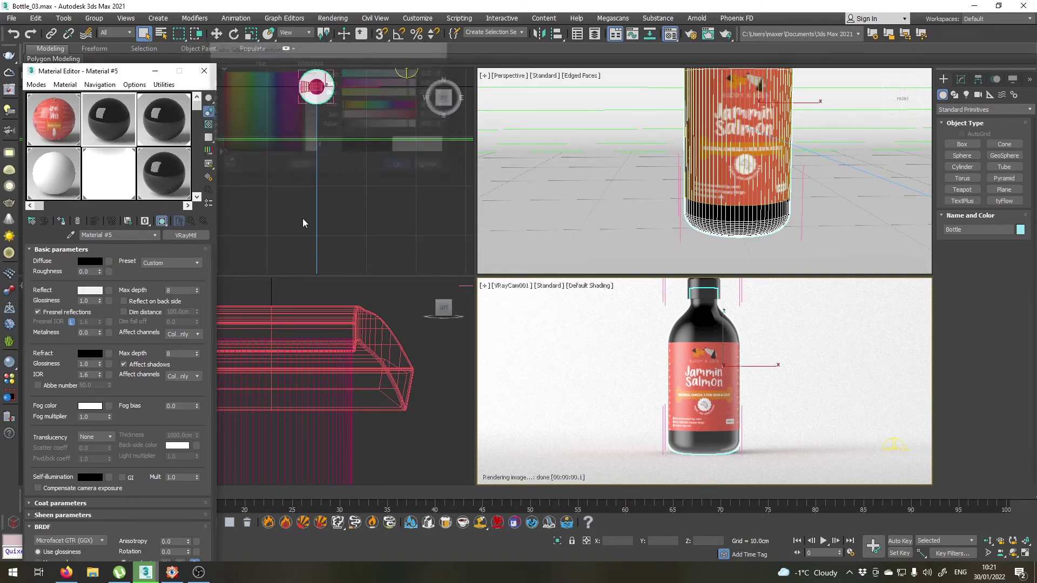
Set the new bottle material's refraction colour to near-white for a transparent look.
click(96, 354)
drag(312, 135, 311, 150)
click(400, 166)
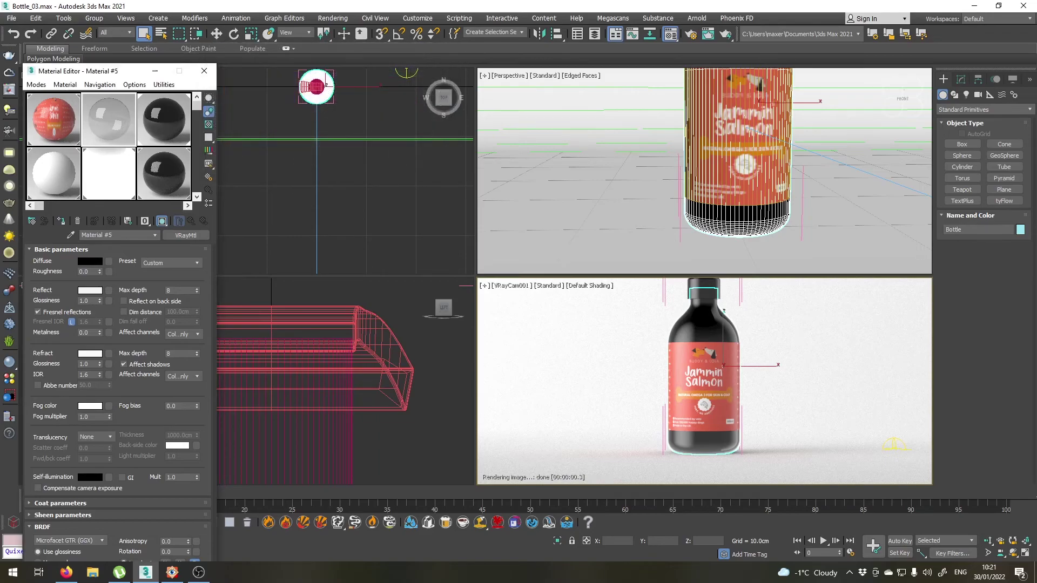
Assign the new glass material to the selected bottle and add a Falloff map to its reflection.
key(alt+Tab)
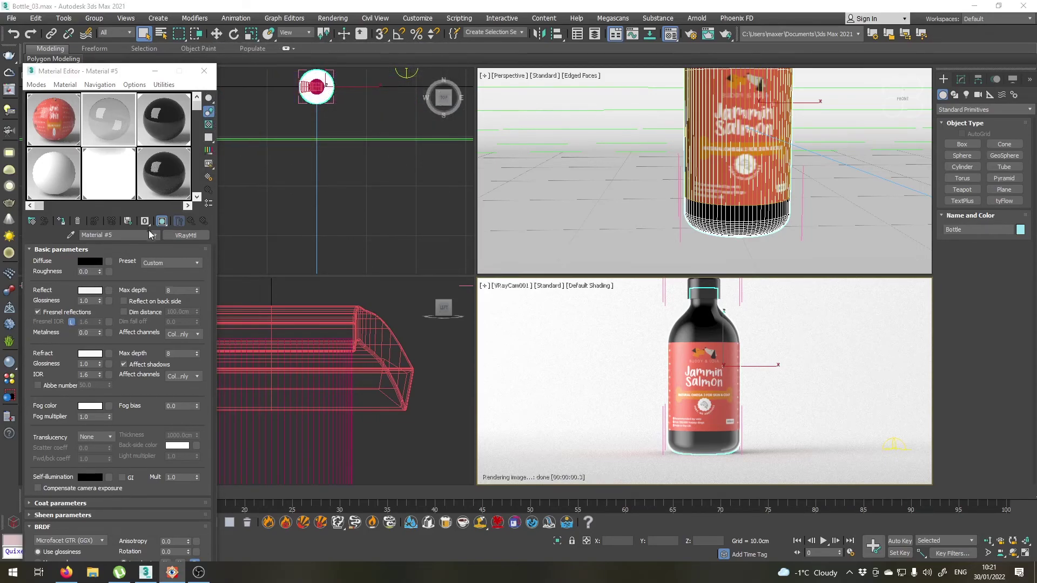
click(63, 223)
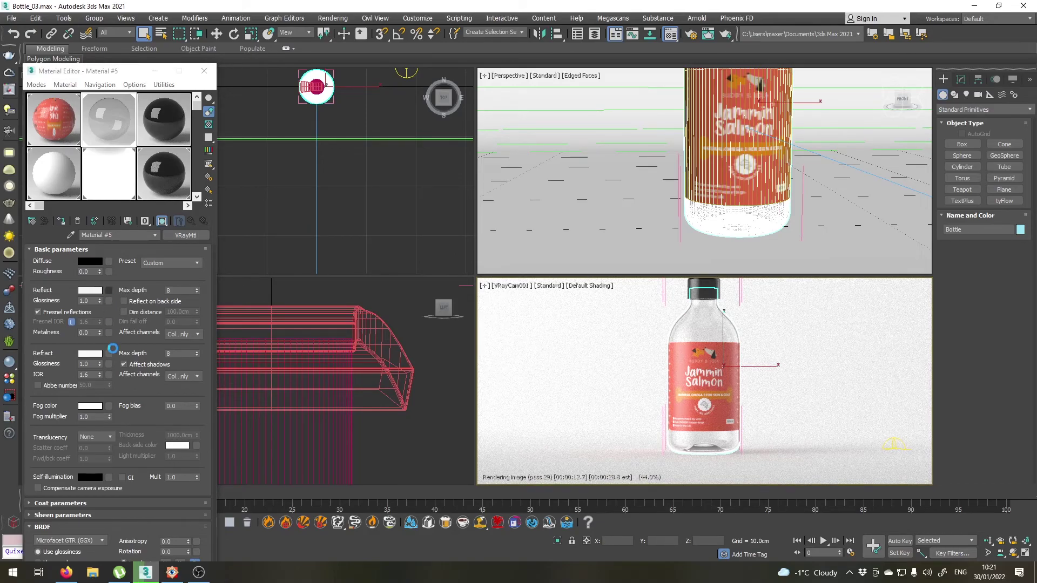
click(109, 332)
double_click(546, 368)
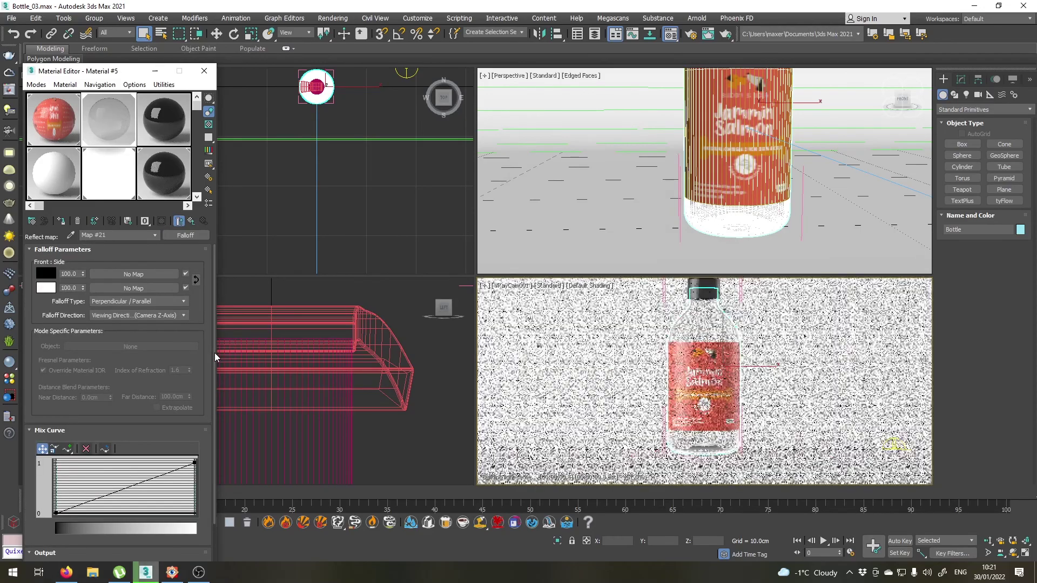
Set the reflection Falloff's front colour to dark grey, value 37, and its side colour to slightly off-white, and return to the parent material.
click(49, 274)
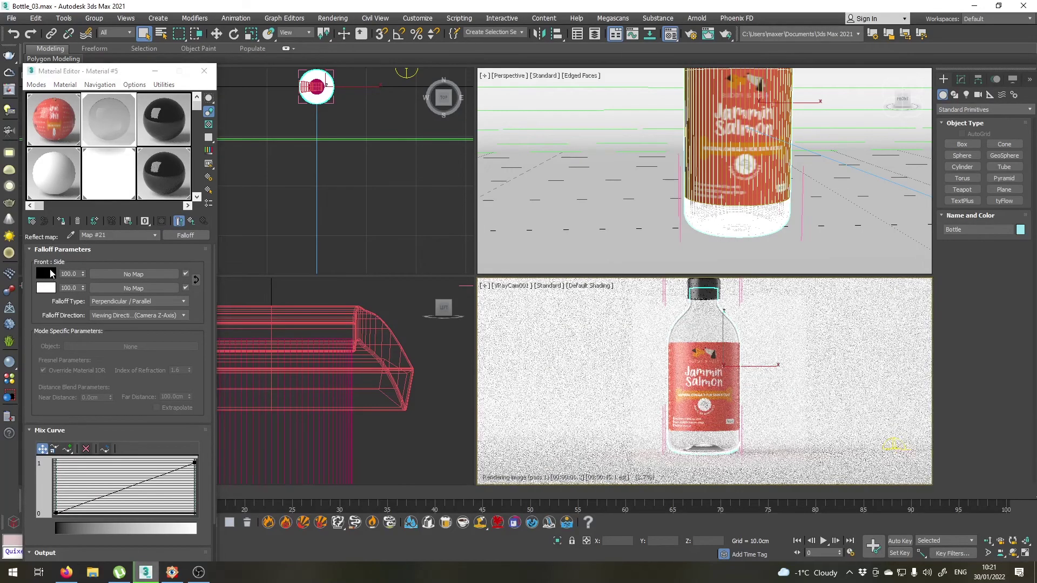
drag(319, 72, 321, 97)
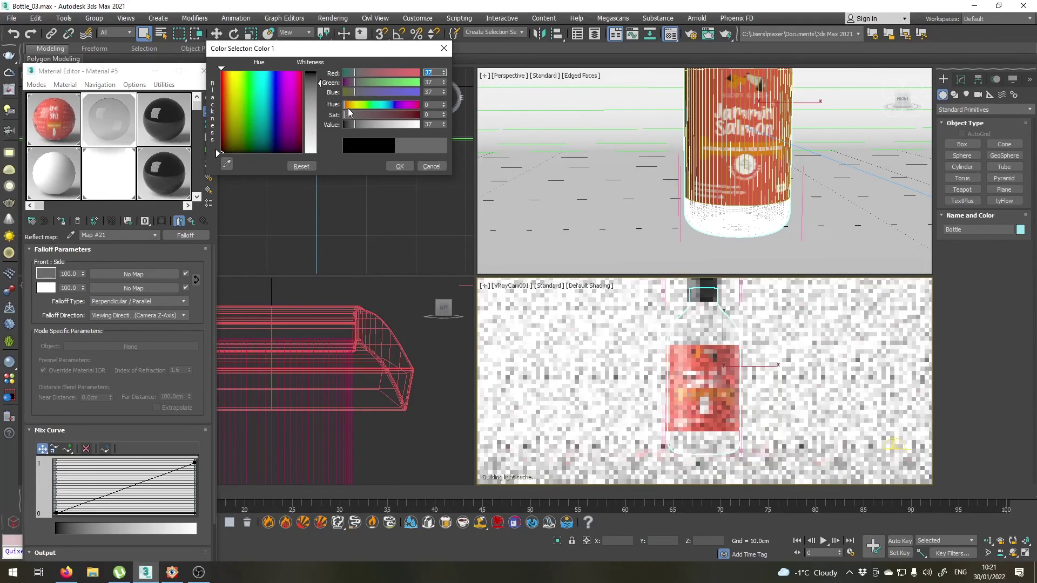
click(396, 167)
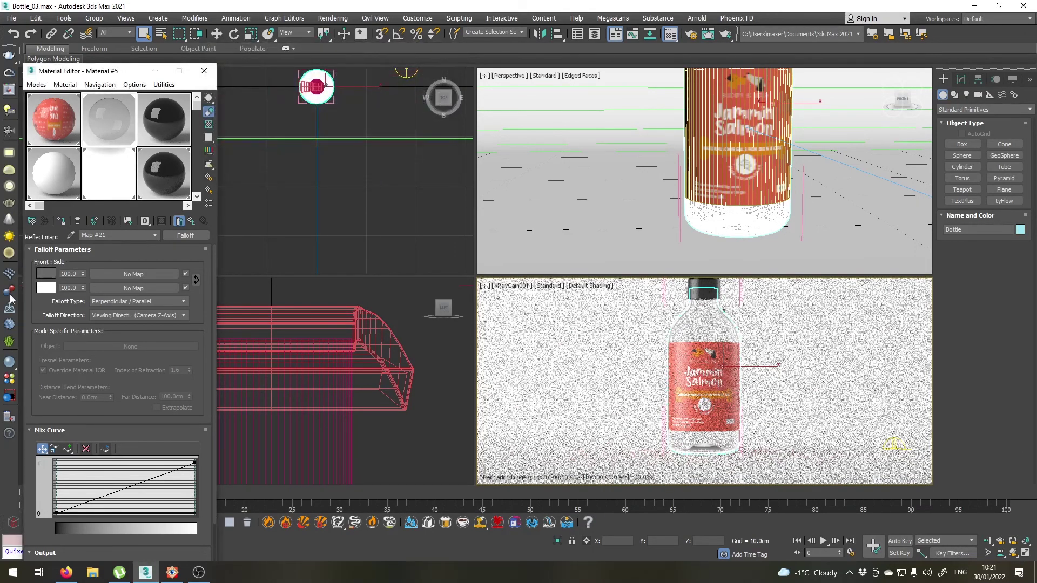
click(45, 287)
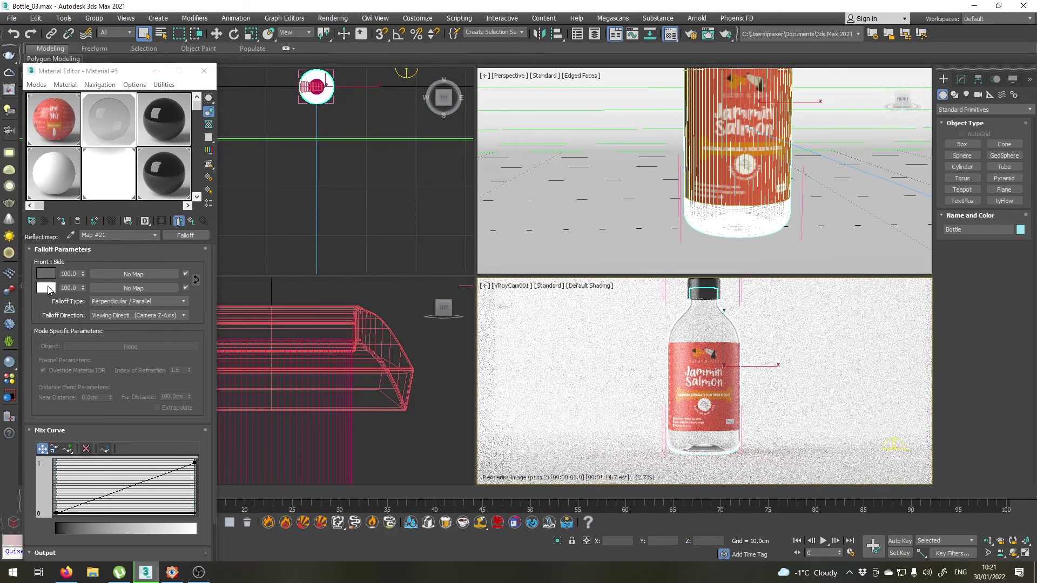
drag(320, 154, 320, 149)
click(400, 167)
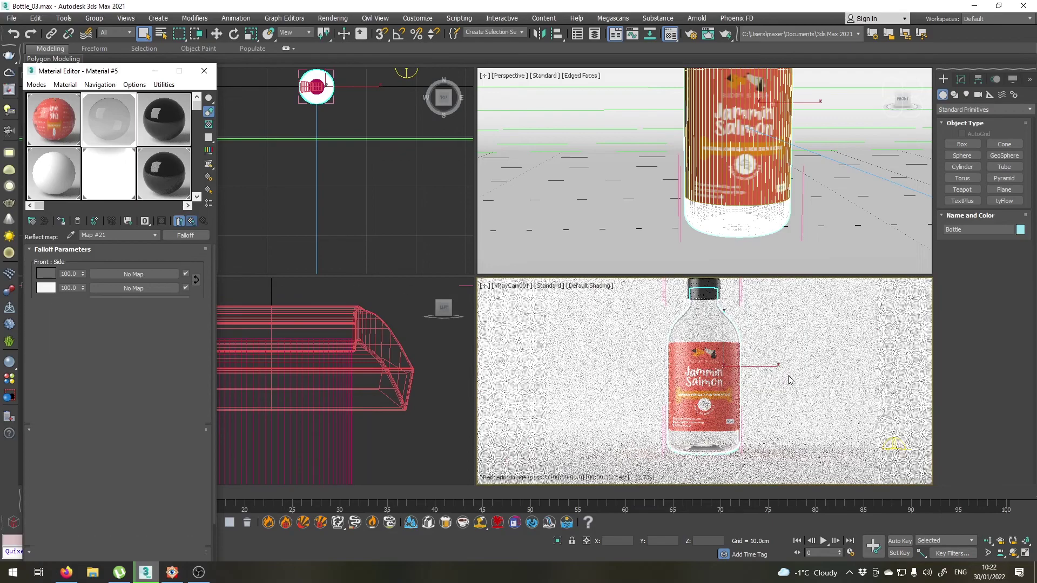
click(179, 220)
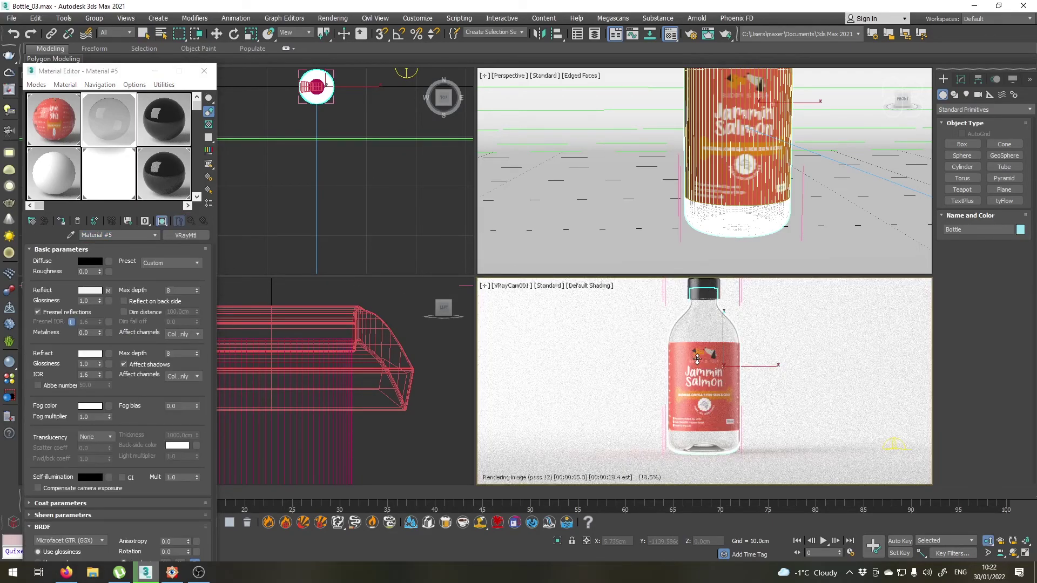
Set the bottle material's fog colour to orange-red, RGB 193, 14, 0.
drag(695, 359, 696, 352)
middle_drag(695, 352, 696, 366)
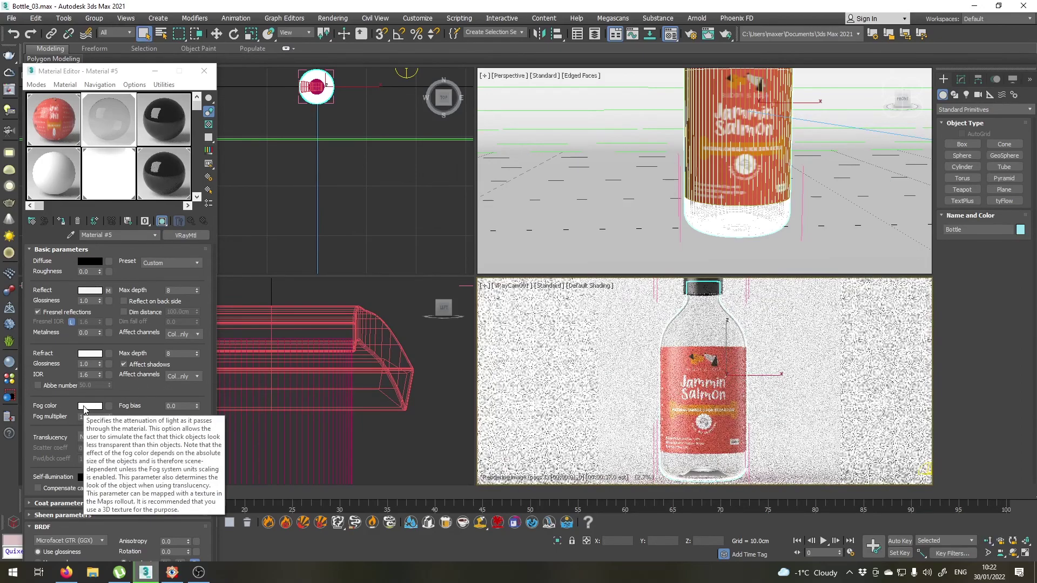
click(87, 406)
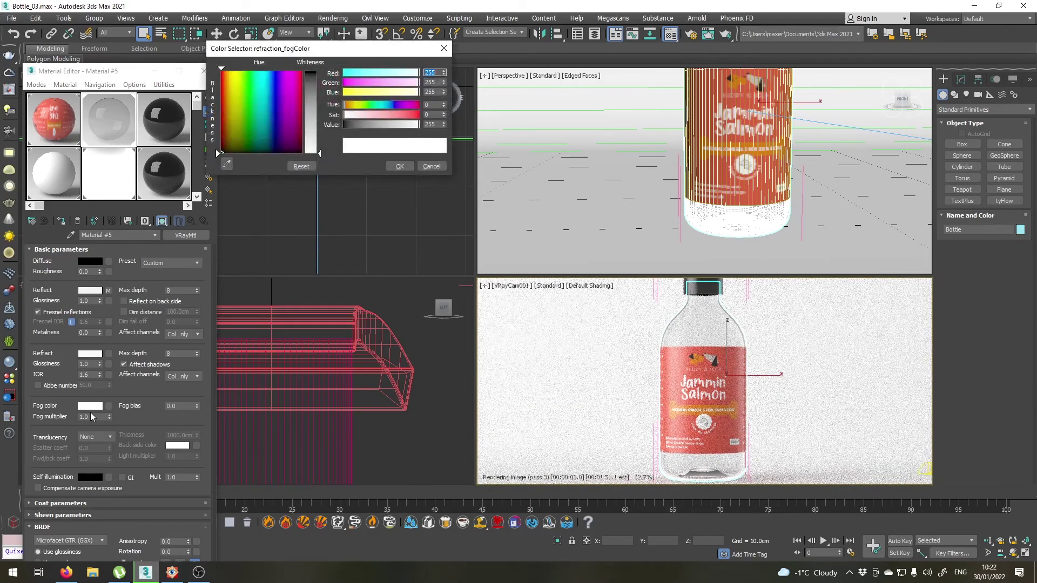
click(222, 99)
click(313, 93)
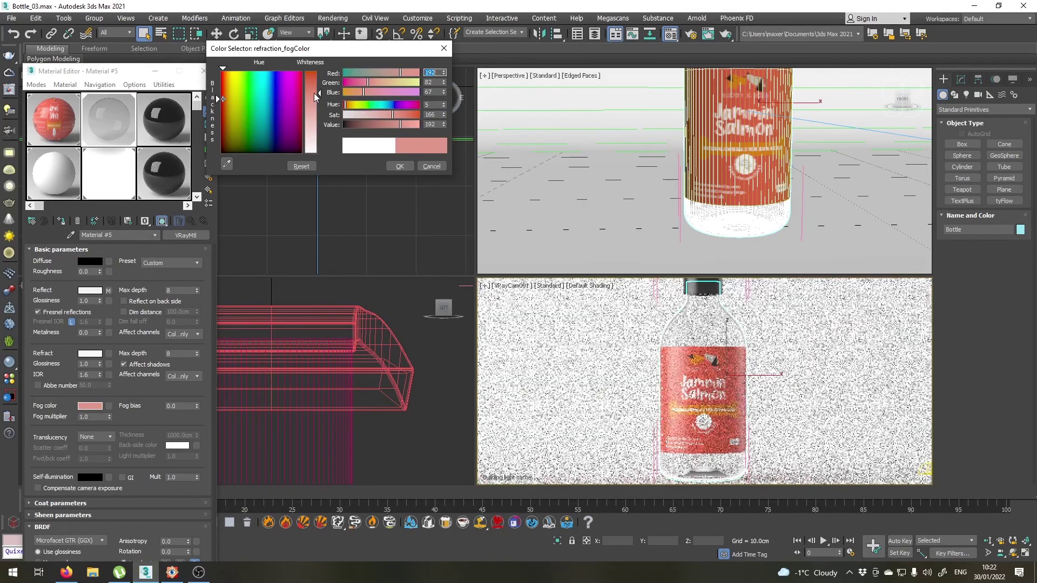
drag(313, 92, 313, 77)
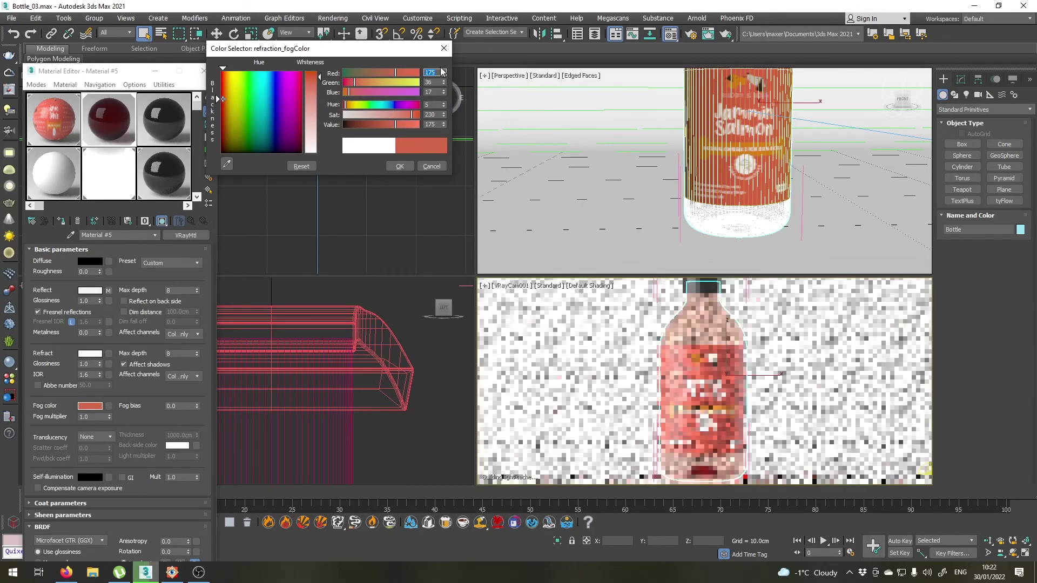
drag(443, 71, 441, 62)
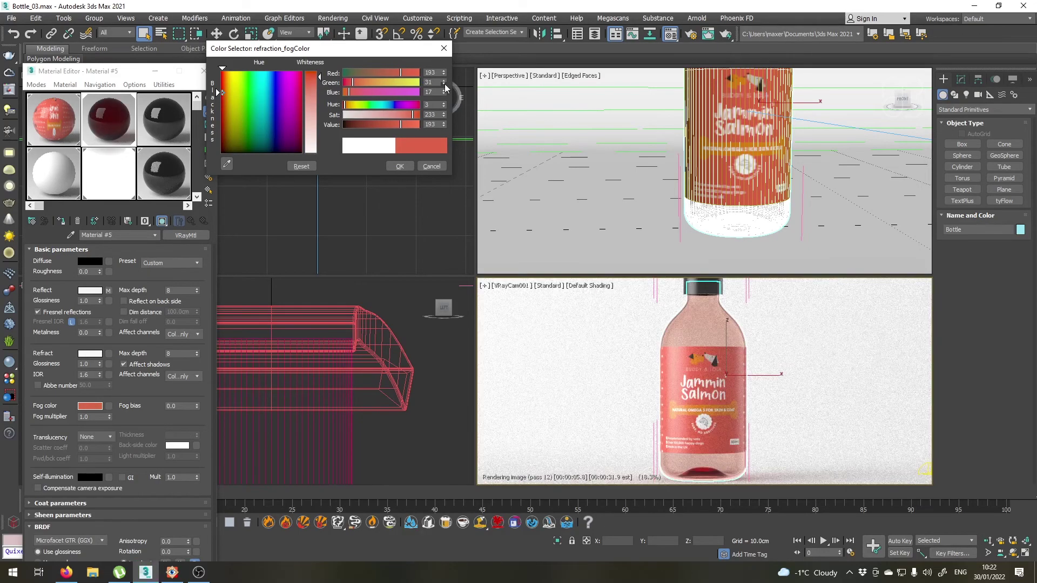
click(349, 82)
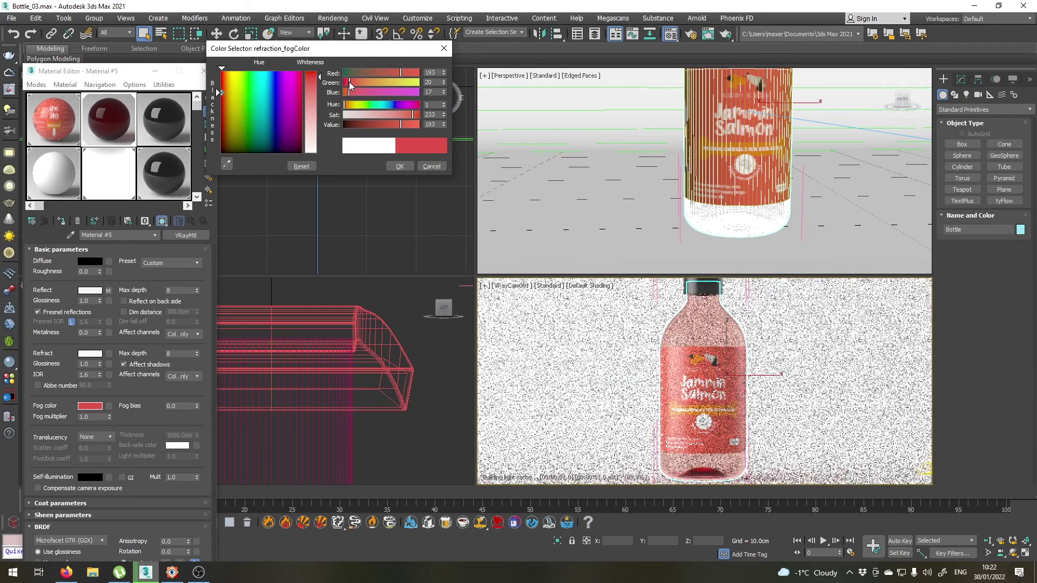
drag(348, 82, 348, 81)
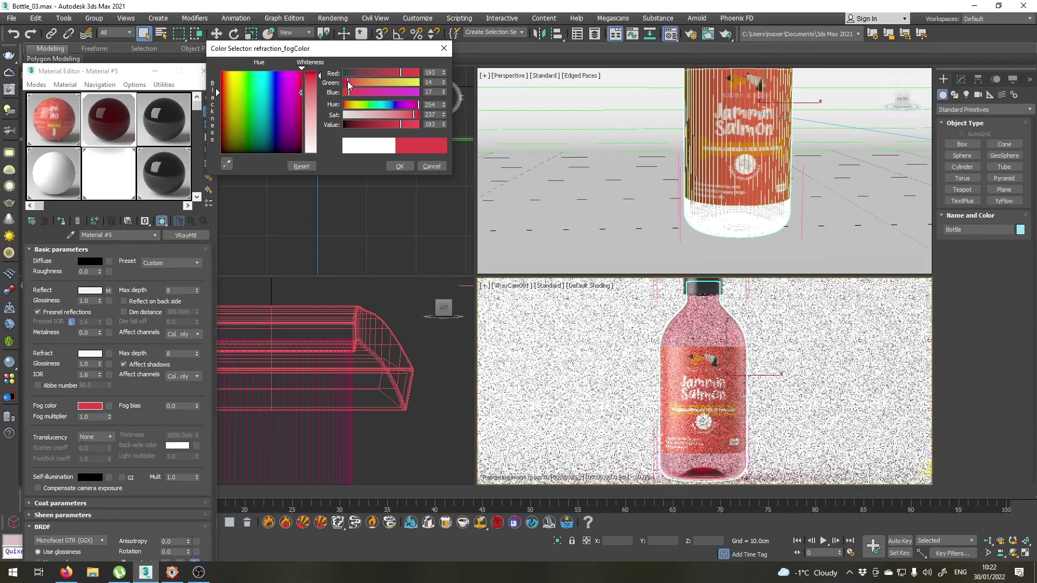
right_click(443, 94)
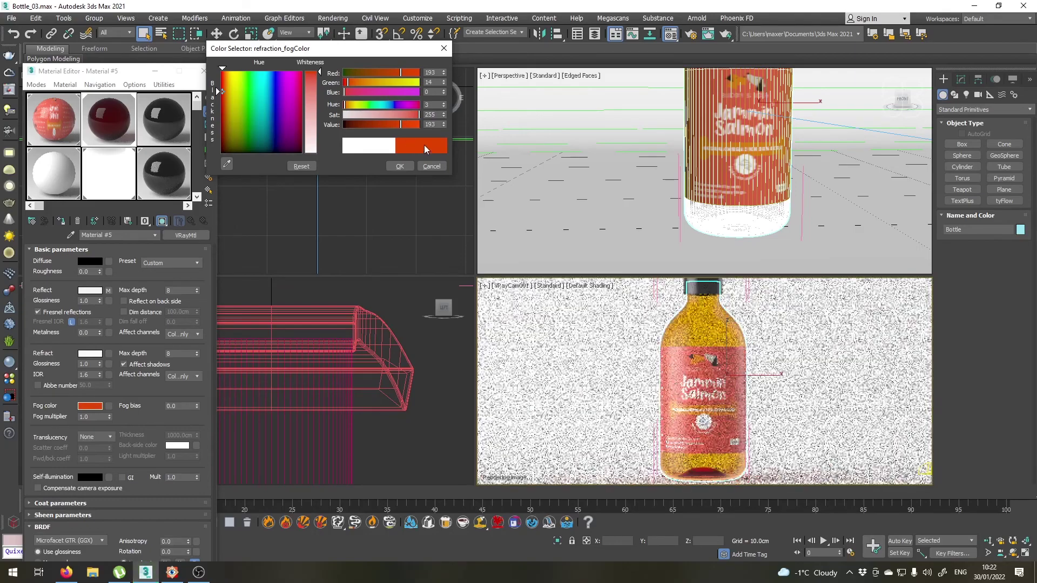
click(399, 166)
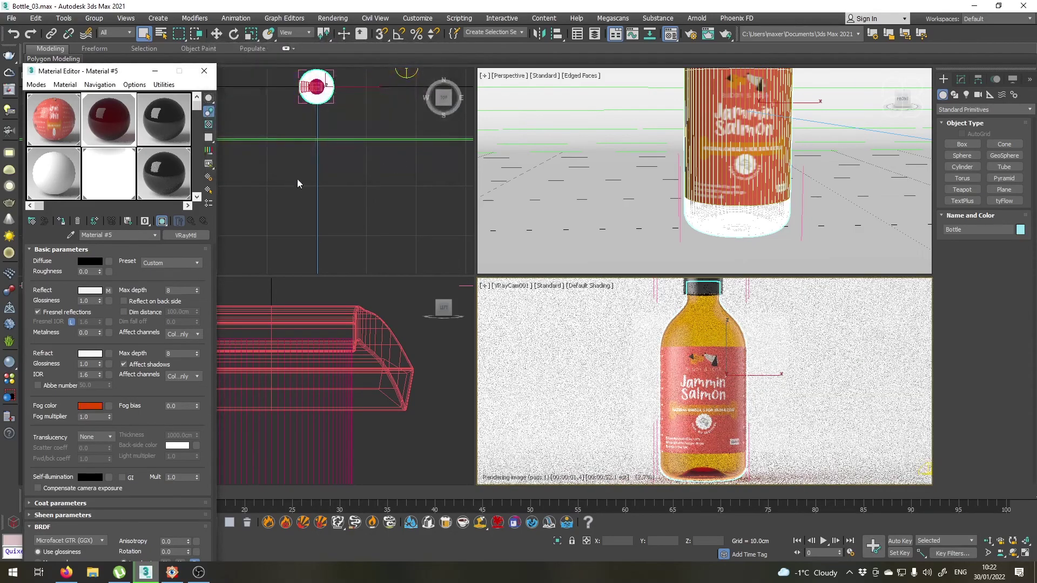
Set the bottle material's fog bias to 0.5 and its refraction IOR to 1.35.
double_click(176, 406)
key(Return)
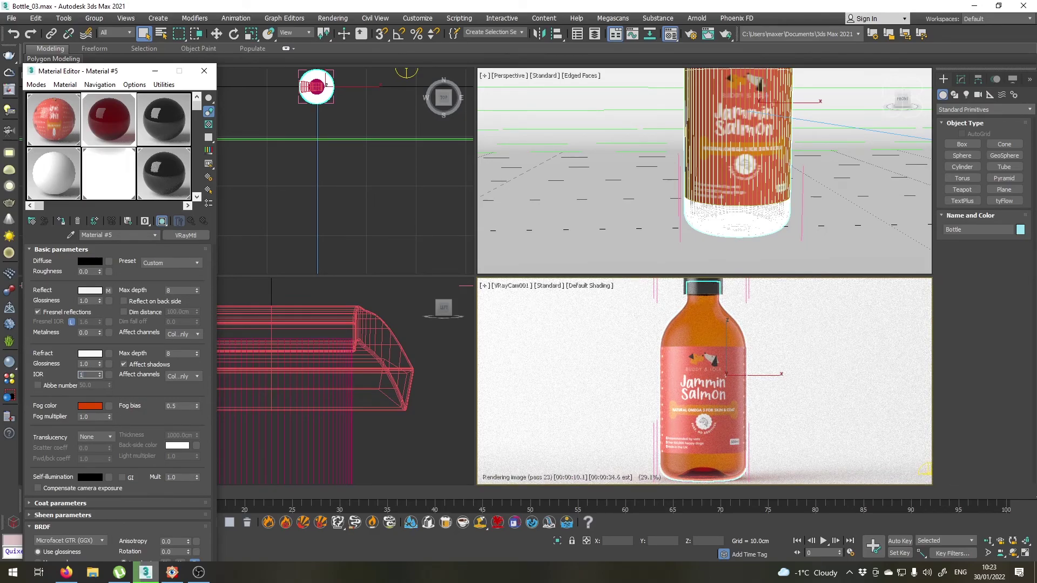
key(Return)
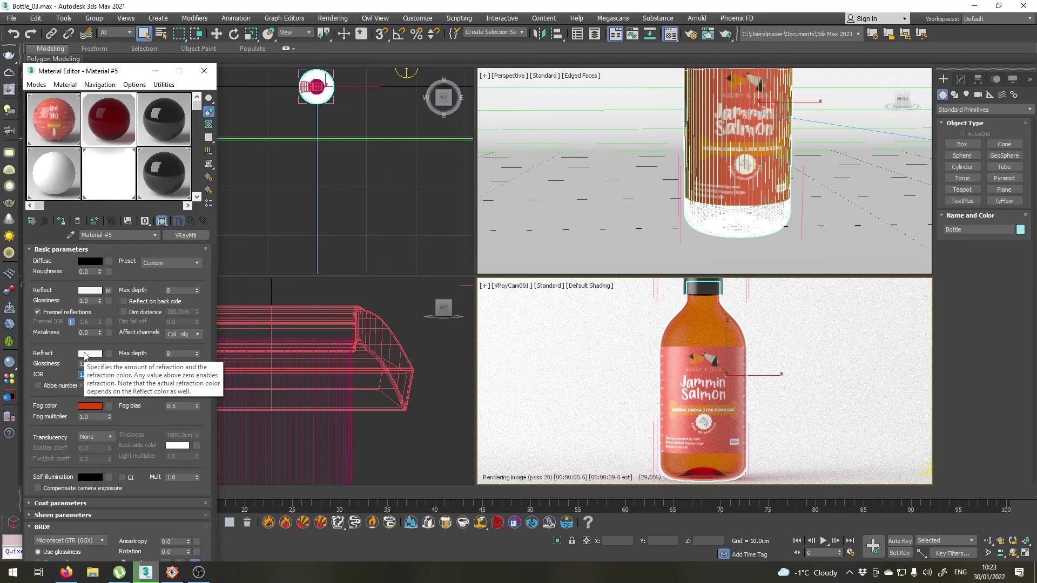
Add a Falloff map to the material's refraction and swap its colours so the front is white and the side black.
click(108, 353)
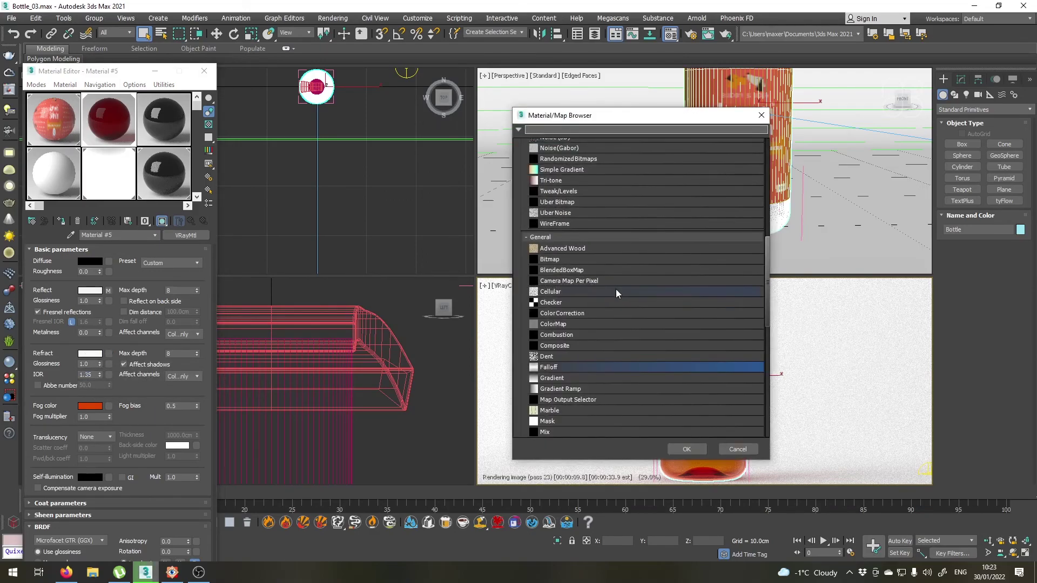
double_click(550, 367)
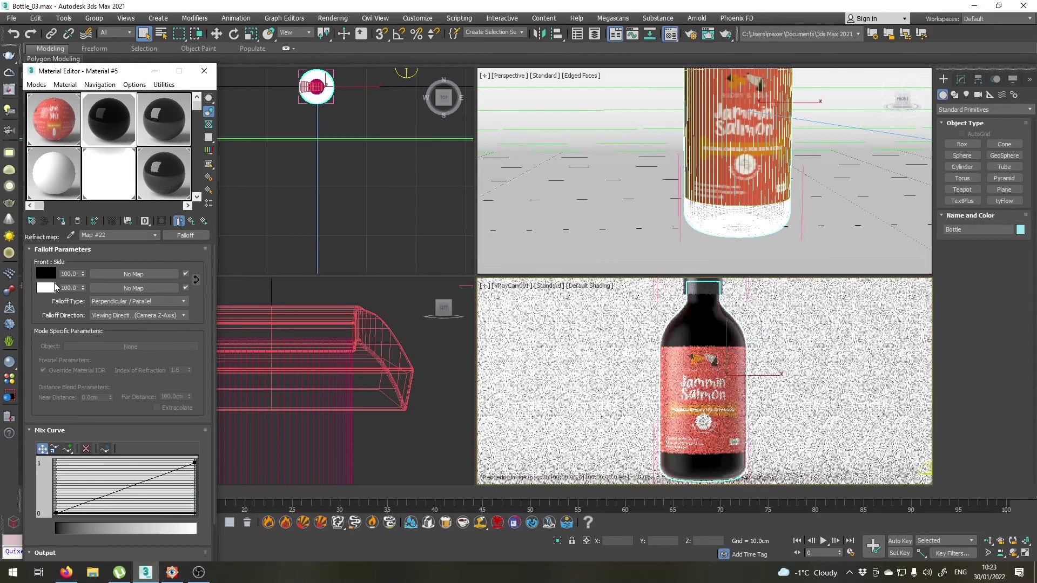
click(195, 280)
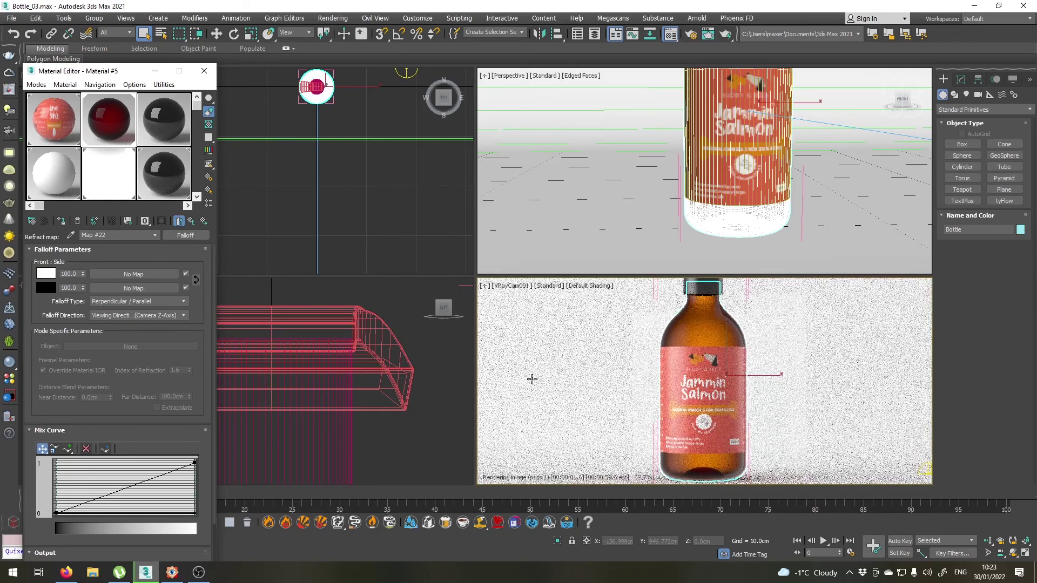
click(45, 274)
click(400, 165)
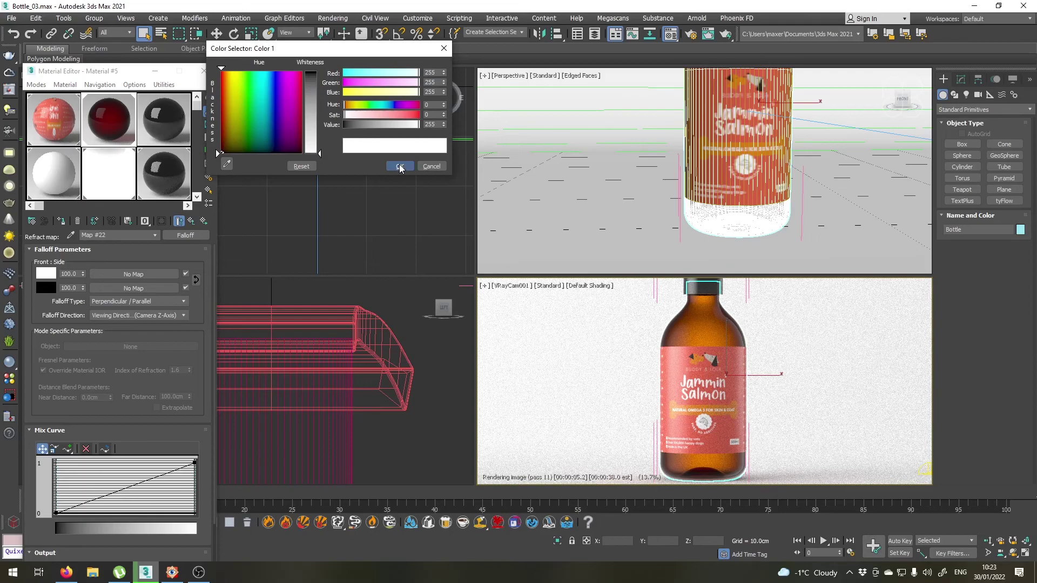
Set the refraction Falloff's side colour to a very dark grey, RGB 12, 12, 12.
click(46, 286)
drag(318, 77, 320, 75)
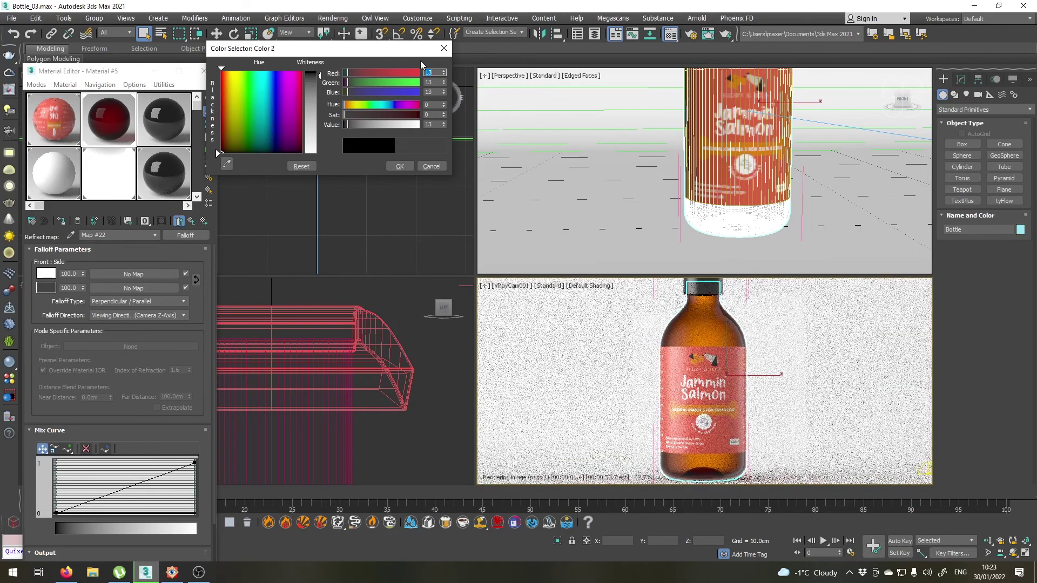
click(443, 74)
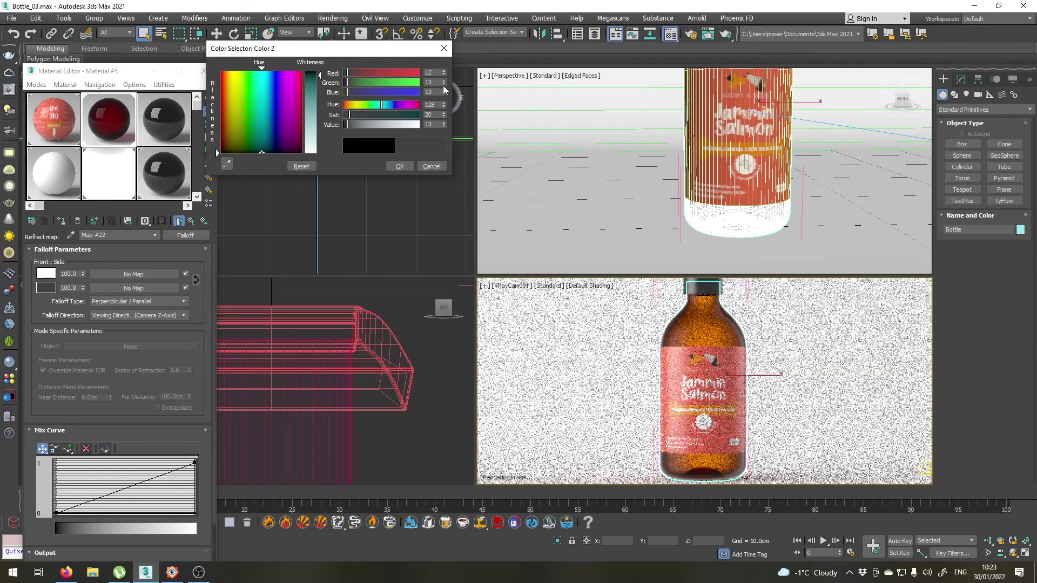
click(443, 85)
click(443, 94)
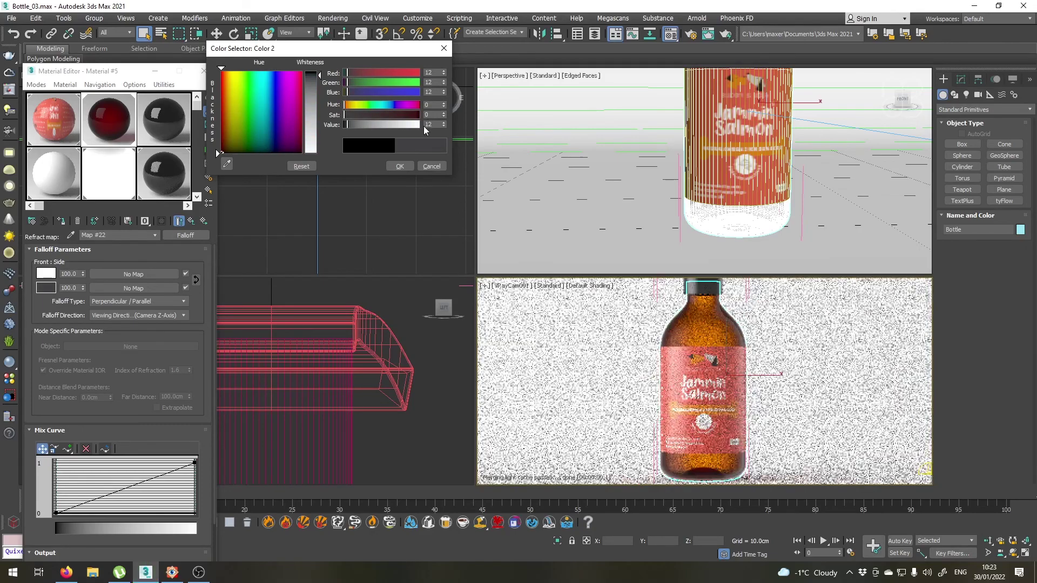
click(399, 165)
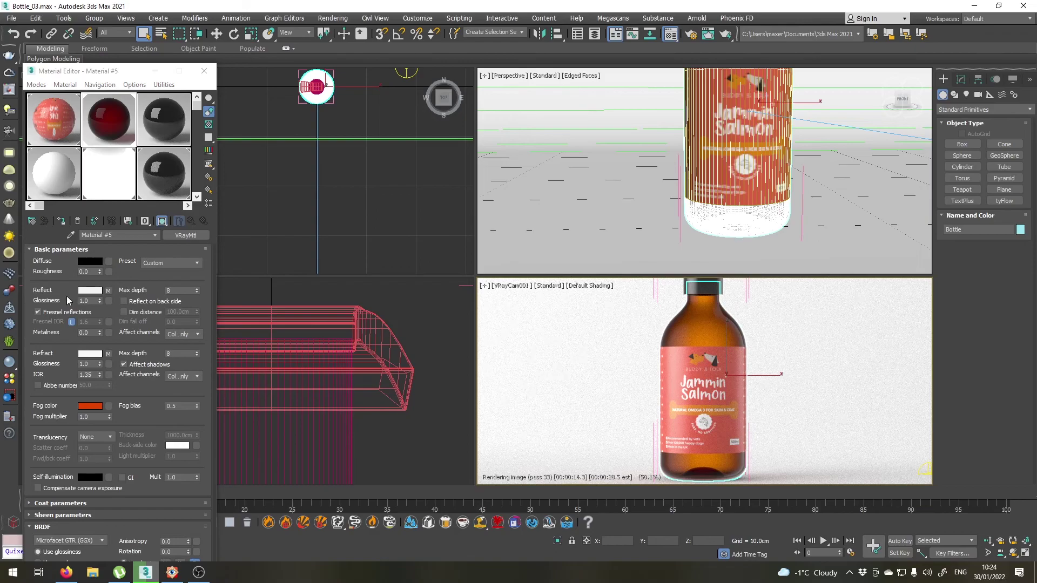
Unlock the bottle material's Fresnel IOR from the refraction IOR and set it to 2.5.
click(72, 322)
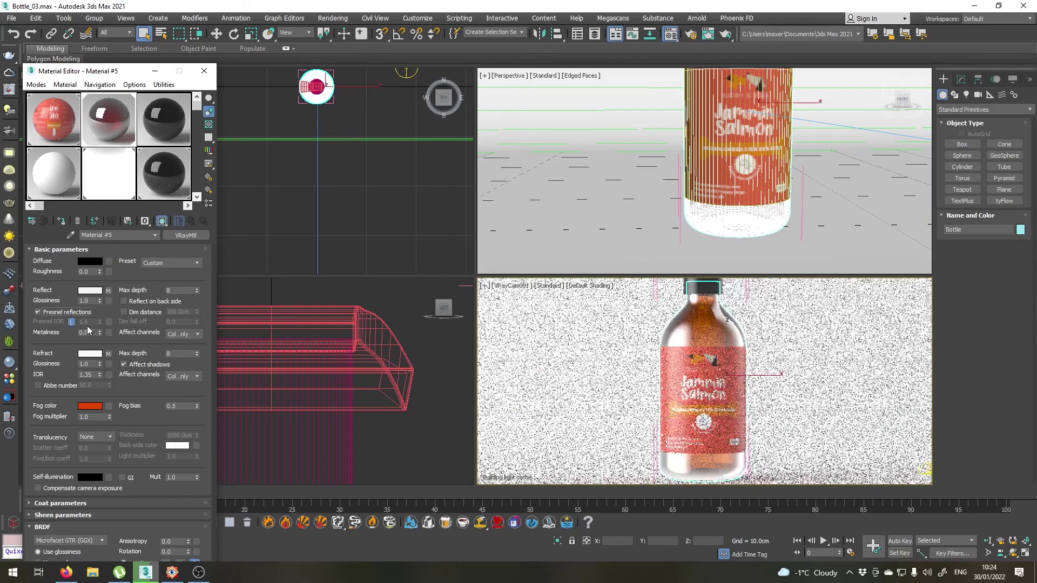
double_click(84, 322)
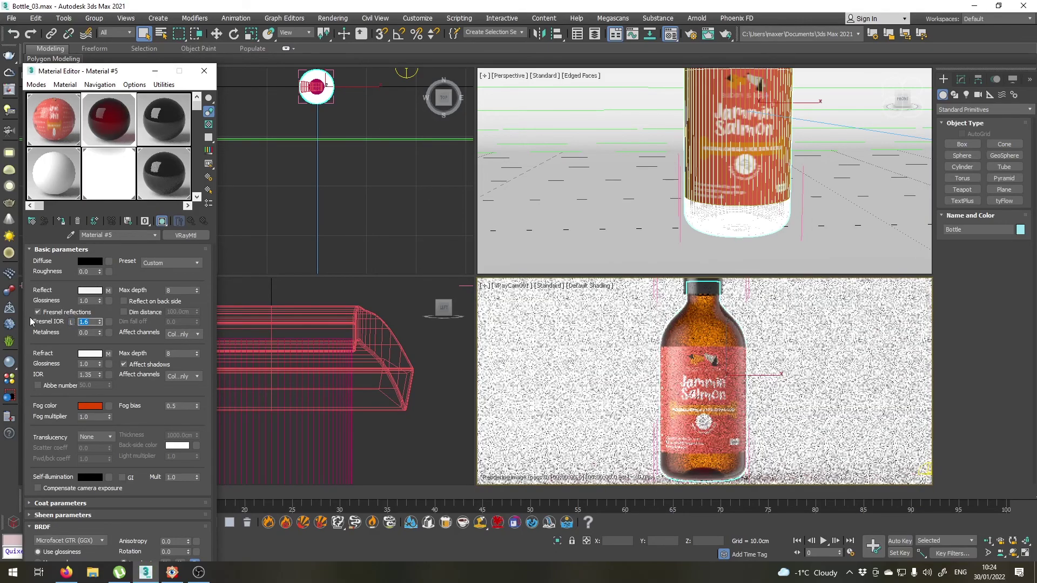
text(2)
key(Return)
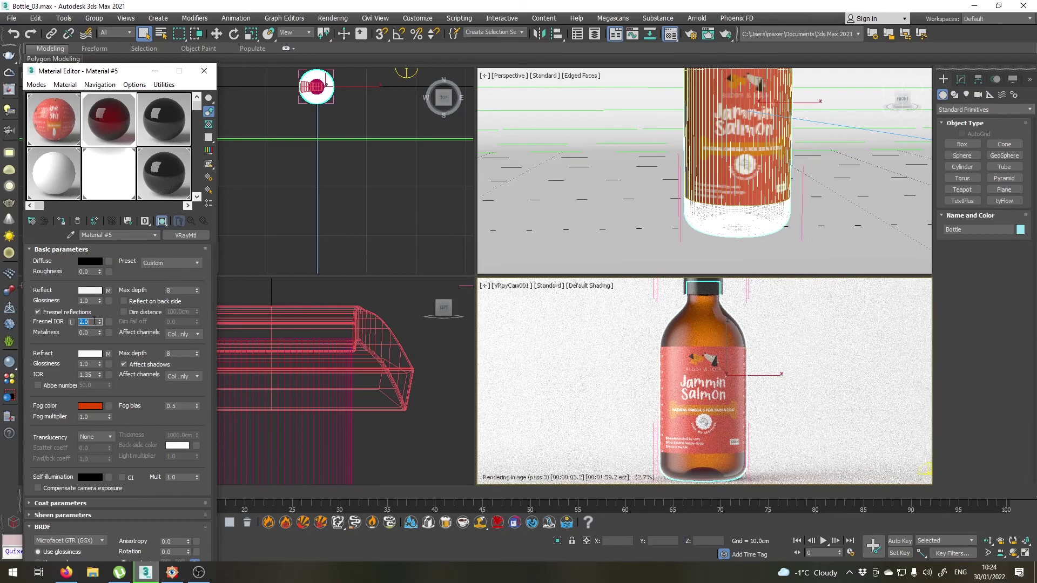
text(2.5)
key(Return)
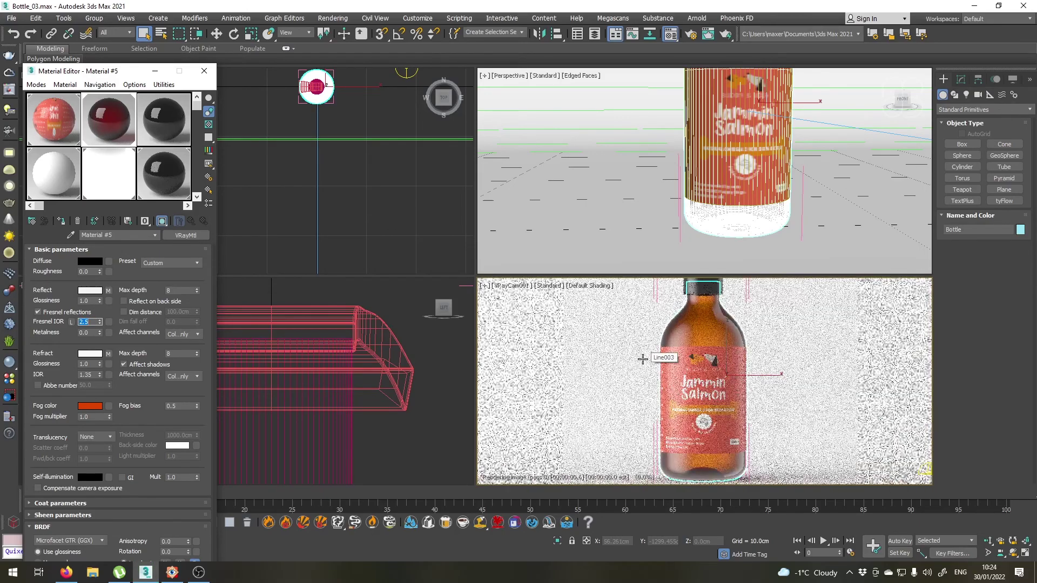
Widen the camera view to show the whole pump bottle, maximize that viewport and move the Material Editor aside.
click(987, 540)
drag(711, 345, 712, 377)
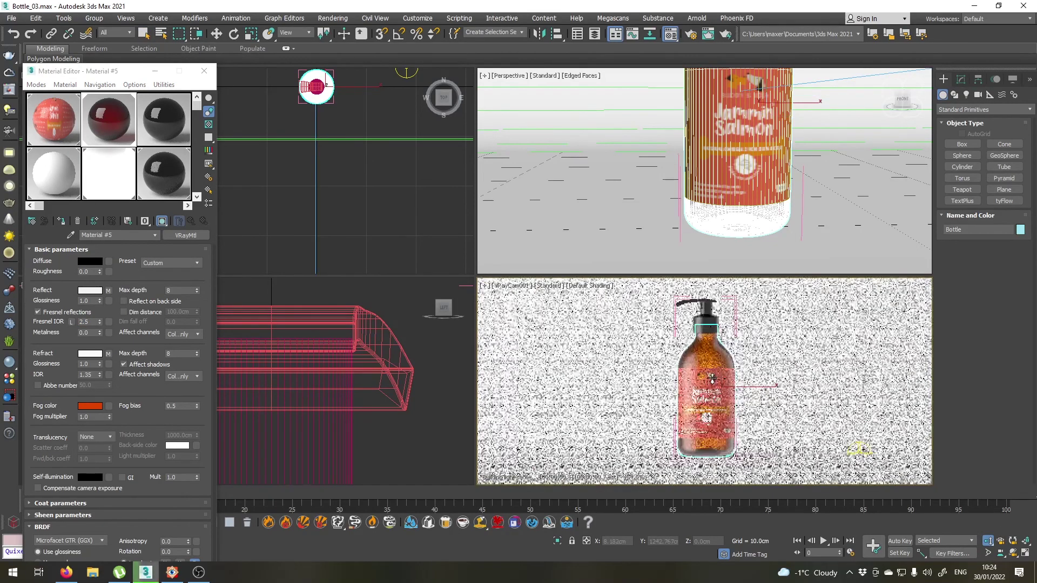
click(988, 541)
key(alt+w)
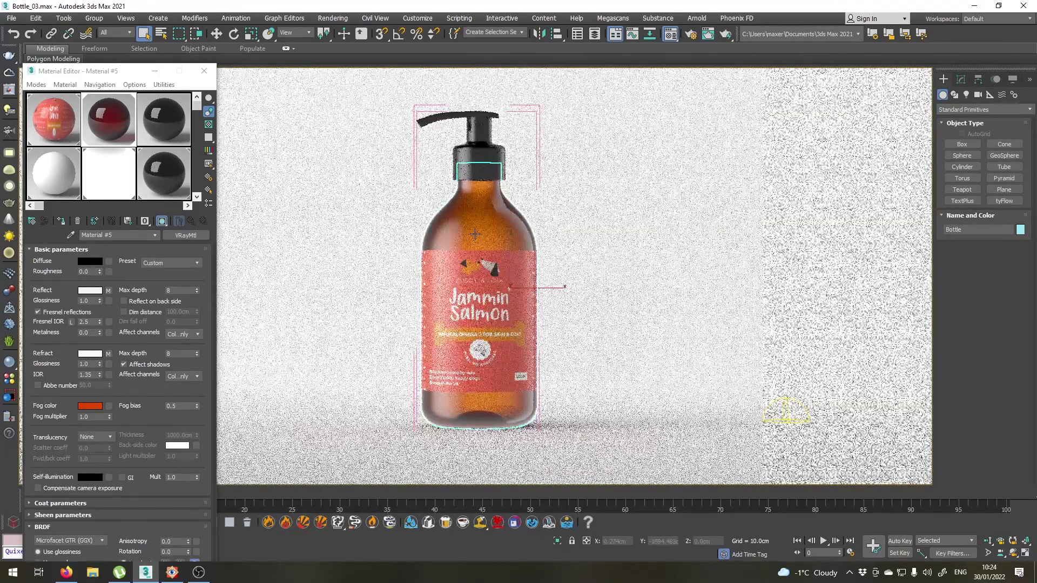
drag(93, 76, 153, 142)
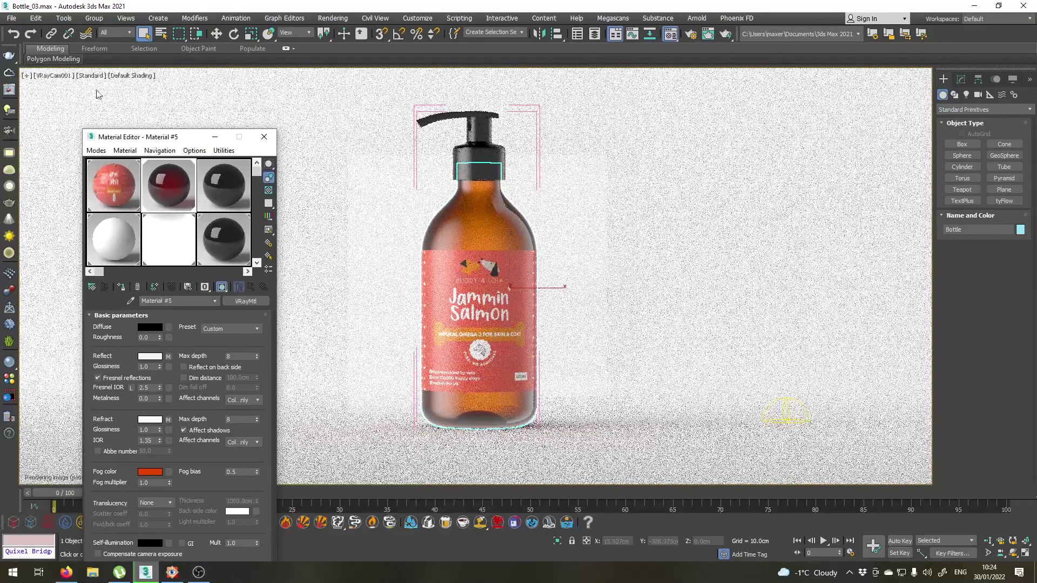
Return the camera viewport from V-Ray IPR to standard shading and switch to a Front view of the bottle's shoulder.
click(91, 75)
click(115, 97)
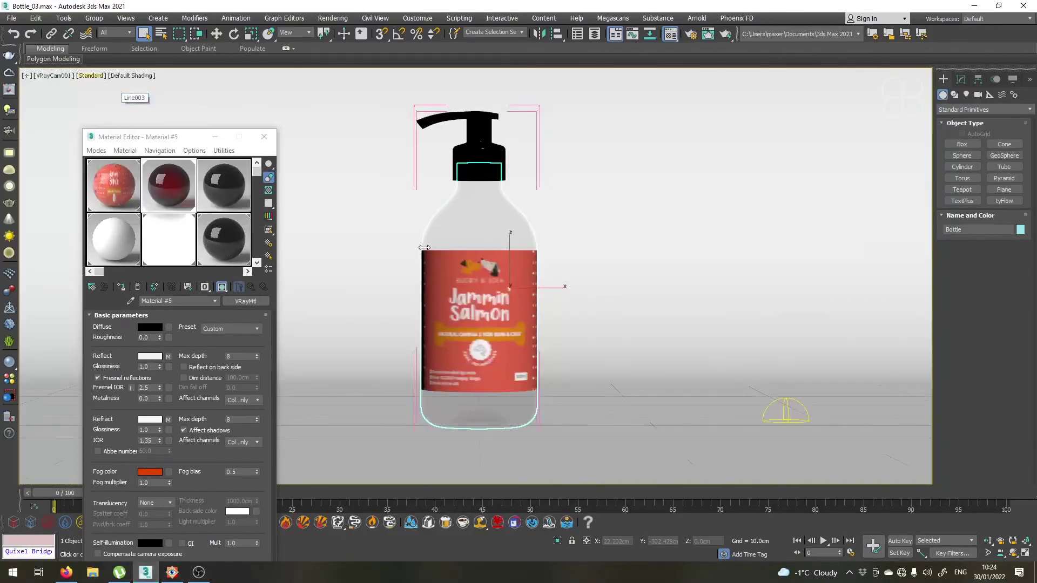
key(f)
scroll(475, 248, up, 10)
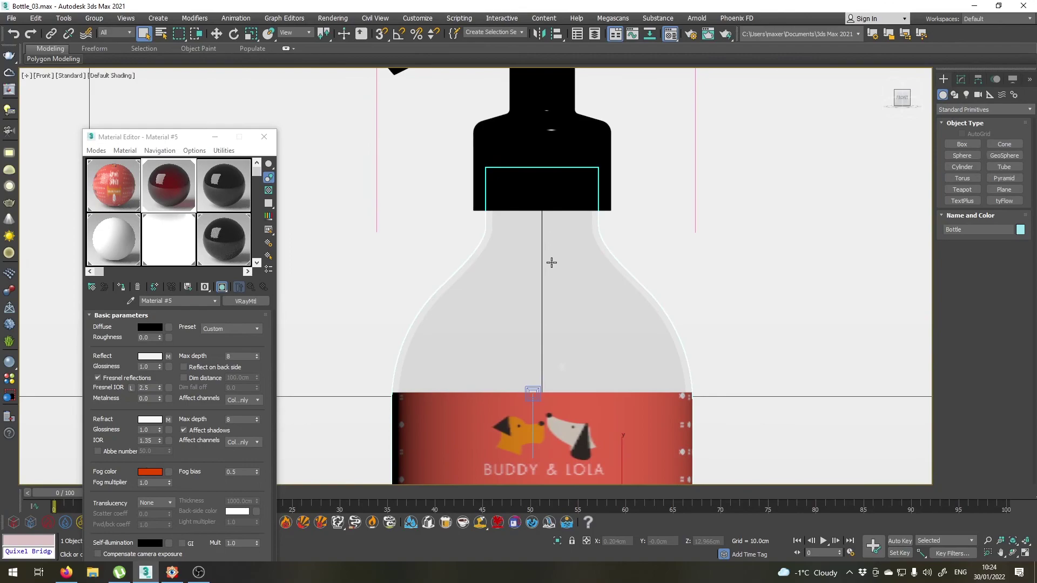
middle_drag(551, 262, 494, 234)
key(F3)
scroll(494, 235, up, 5)
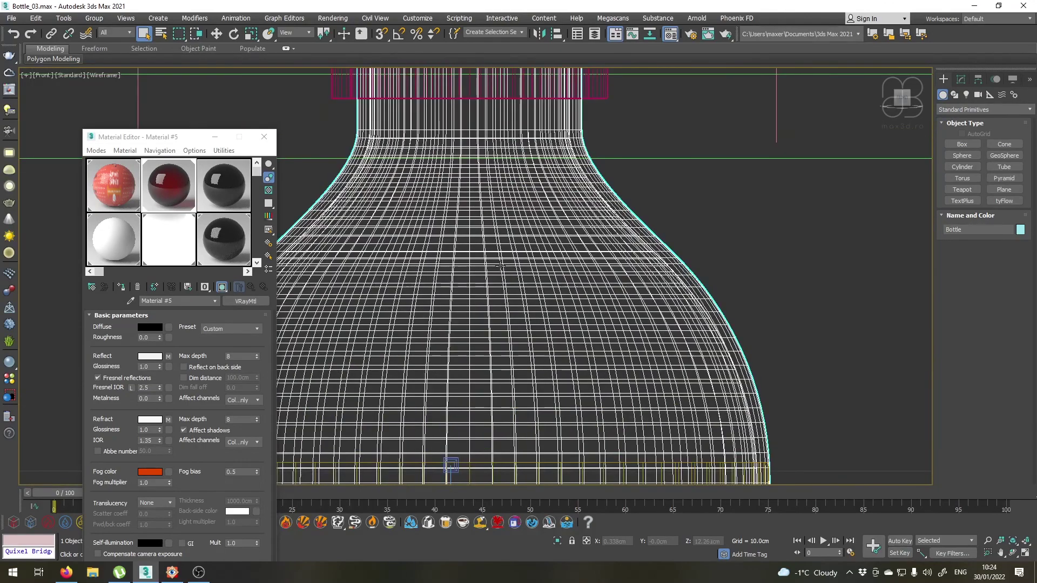
key(F3)
scroll(498, 266, down, 5)
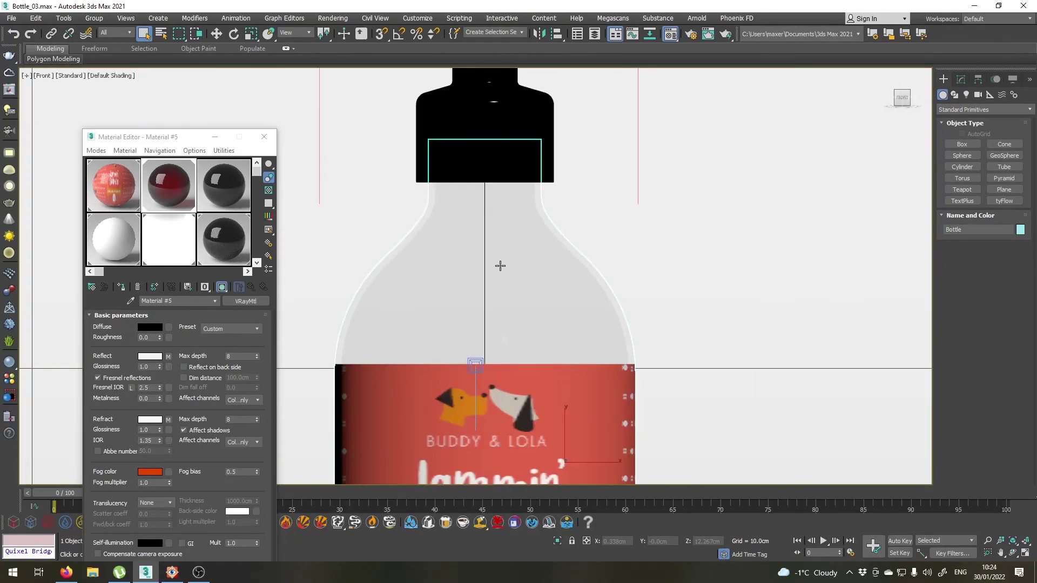
scroll(511, 301, up, 3)
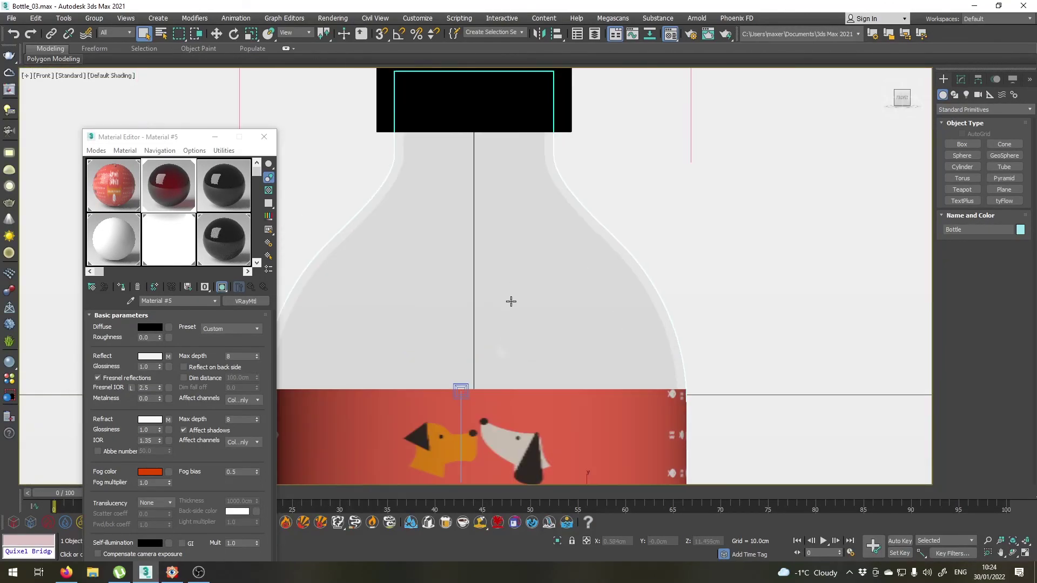
Draw a horizontal spline from the bottle's centre axis to its inner wall, with the outer end curving slightly up into the glass.
click(954, 94)
middle_drag(449, 279, 466, 300)
scroll(545, 262, up, 2)
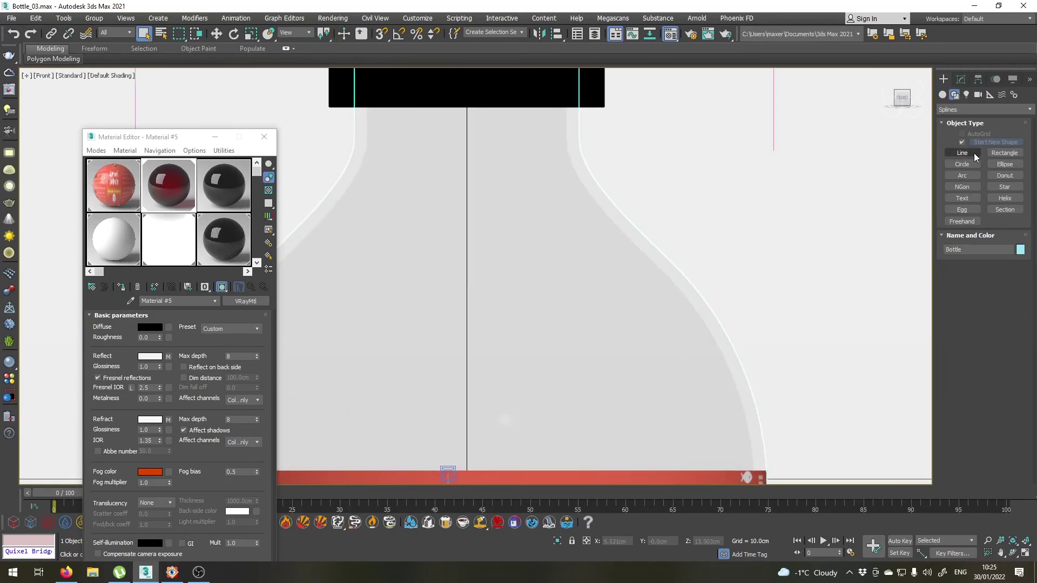
click(972, 154)
scroll(509, 265, up, 2)
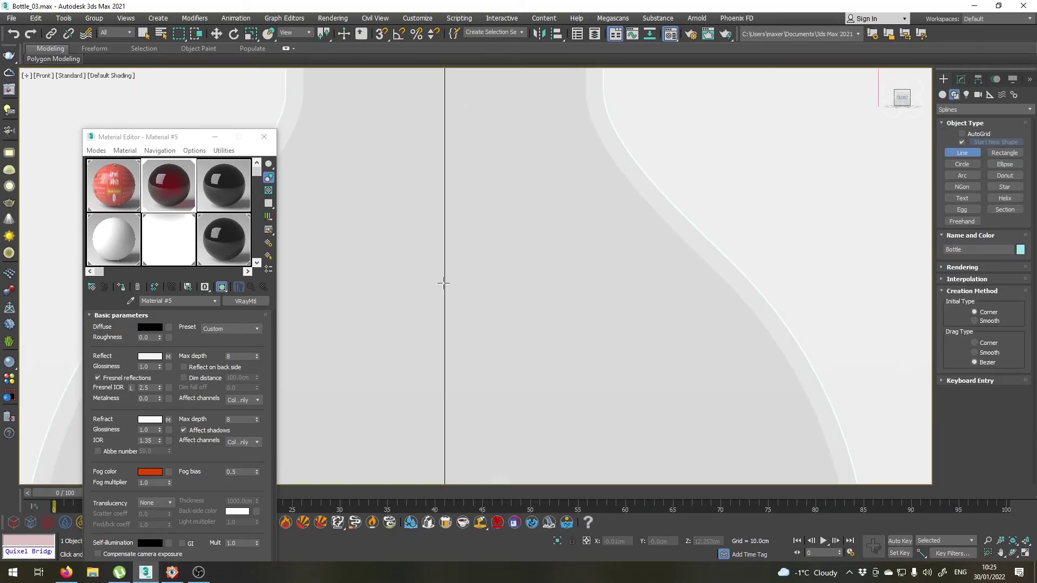
click(444, 210)
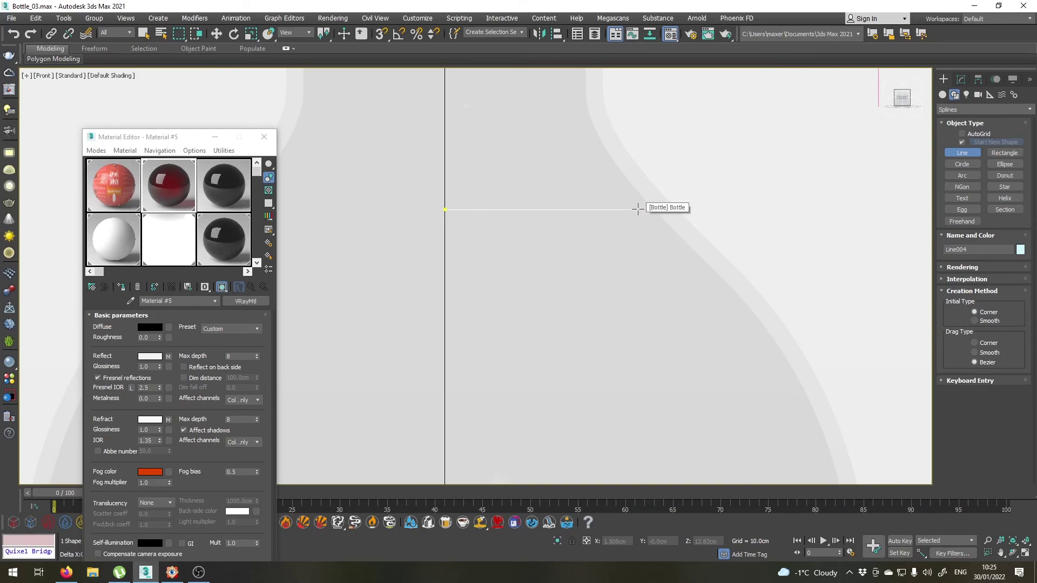
scroll(656, 208, up, 2)
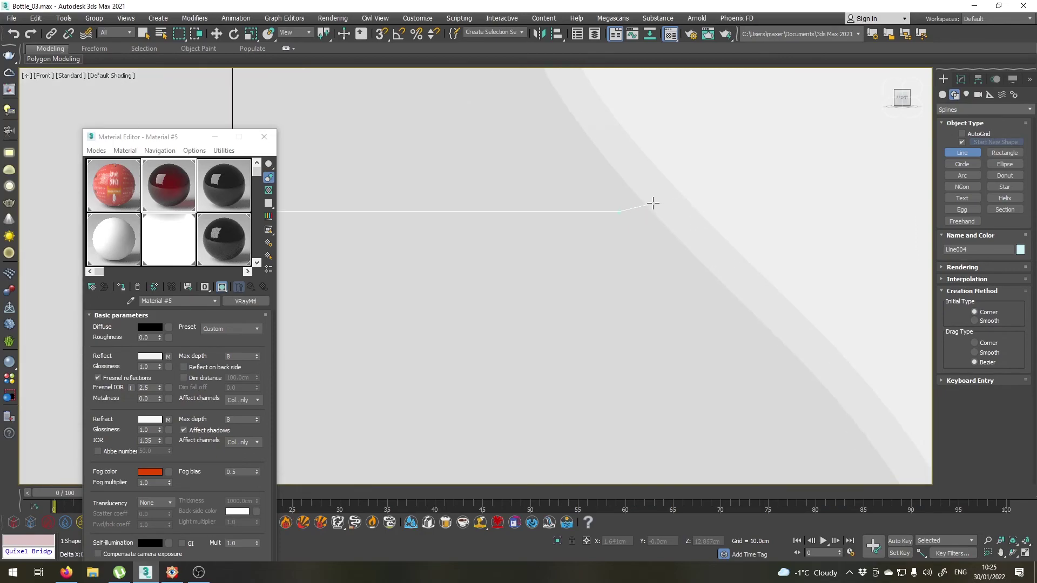
drag(655, 202, 672, 193)
right_click(664, 209)
scroll(664, 189, down, 2)
Move the spline's inner vertex exactly onto the centre axis at X 0 cm.
click(959, 79)
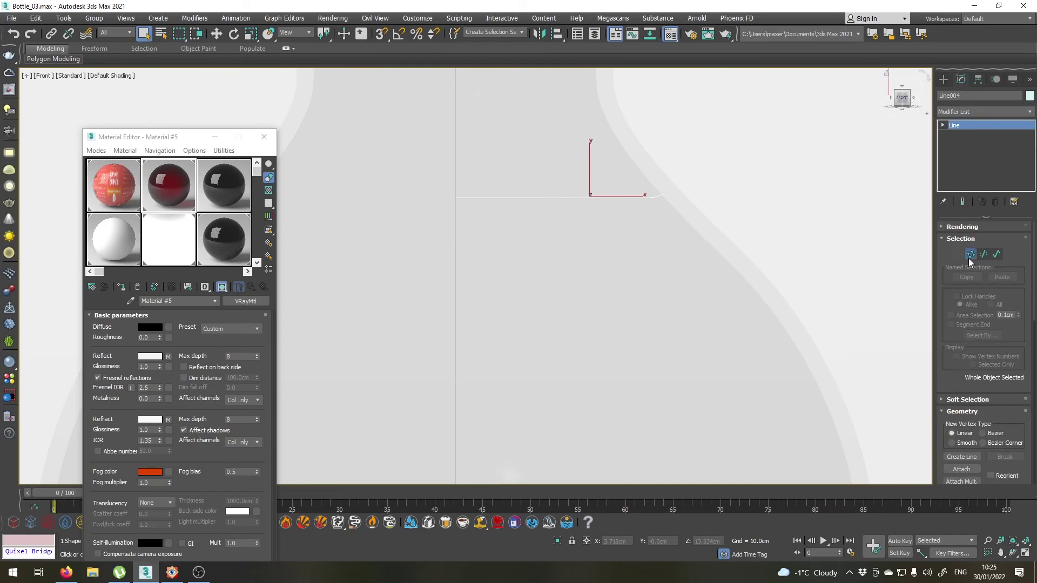
click(969, 258)
click(465, 199)
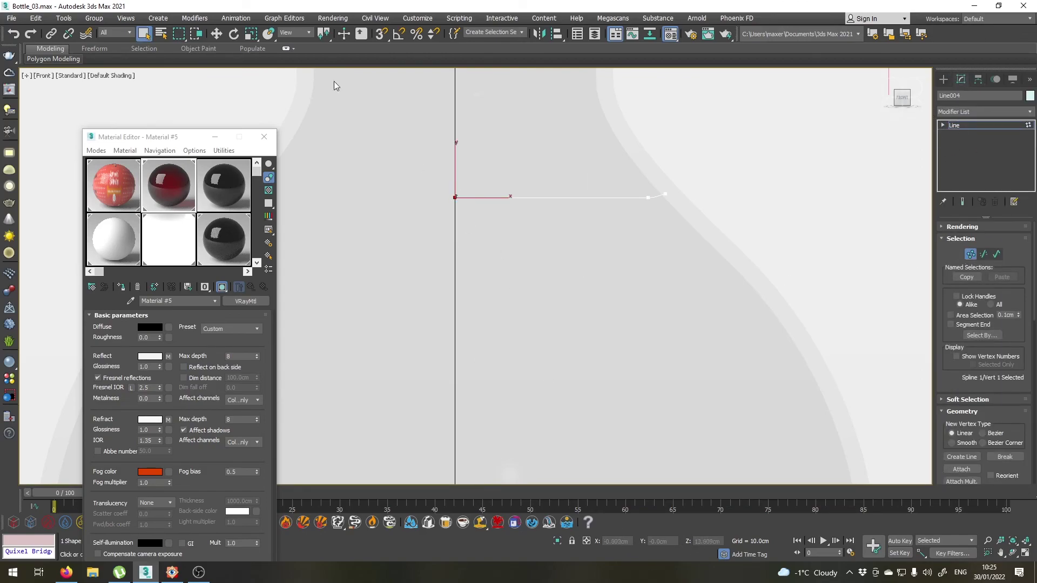
click(216, 34)
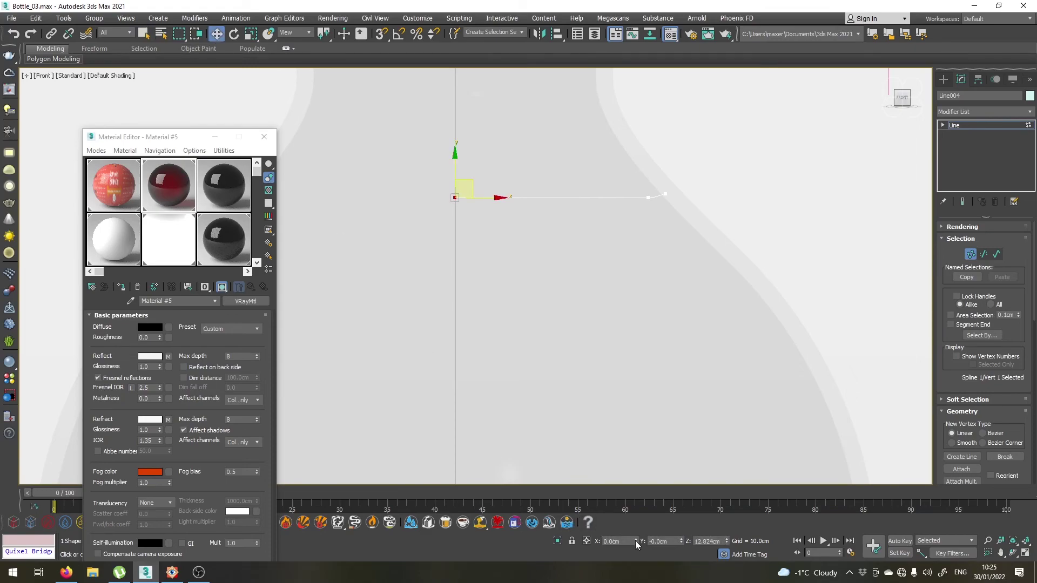
click(982, 126)
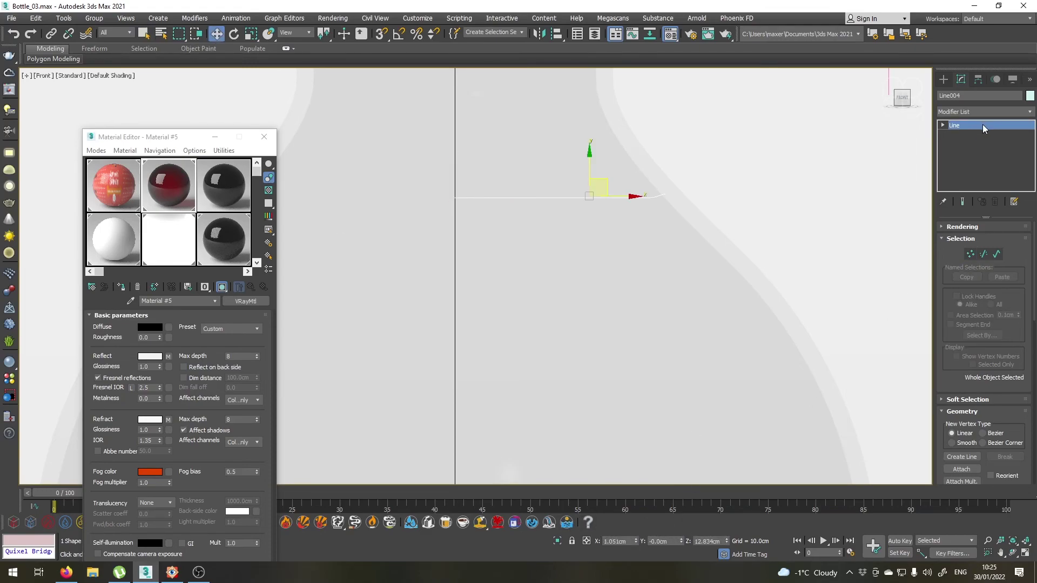
Rename the spline Liquid and apply a Lathe modifier to it.
click(980, 95)
text(Liquid)
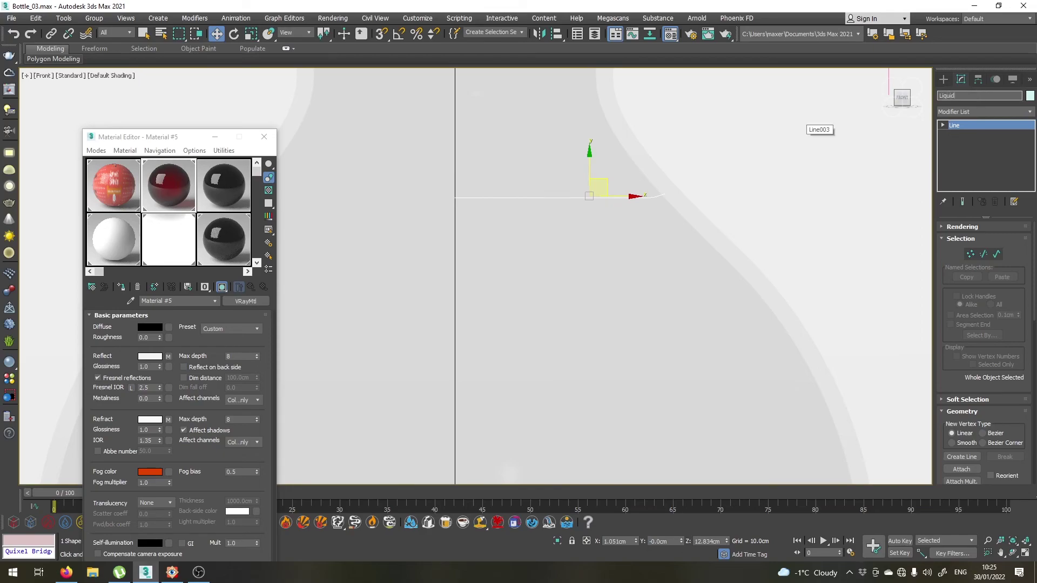
click(1029, 112)
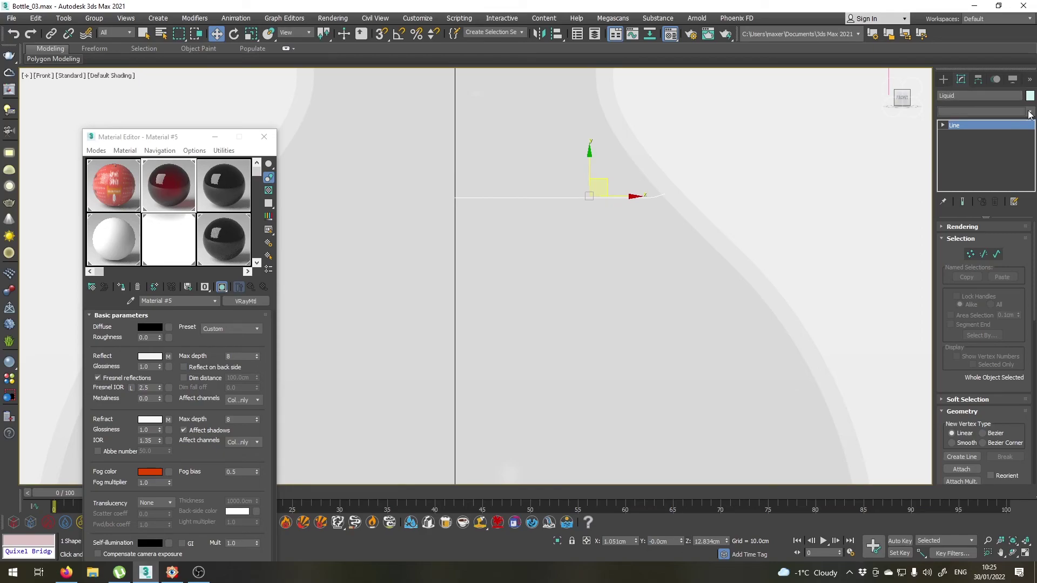
drag(1031, 132, 1032, 179)
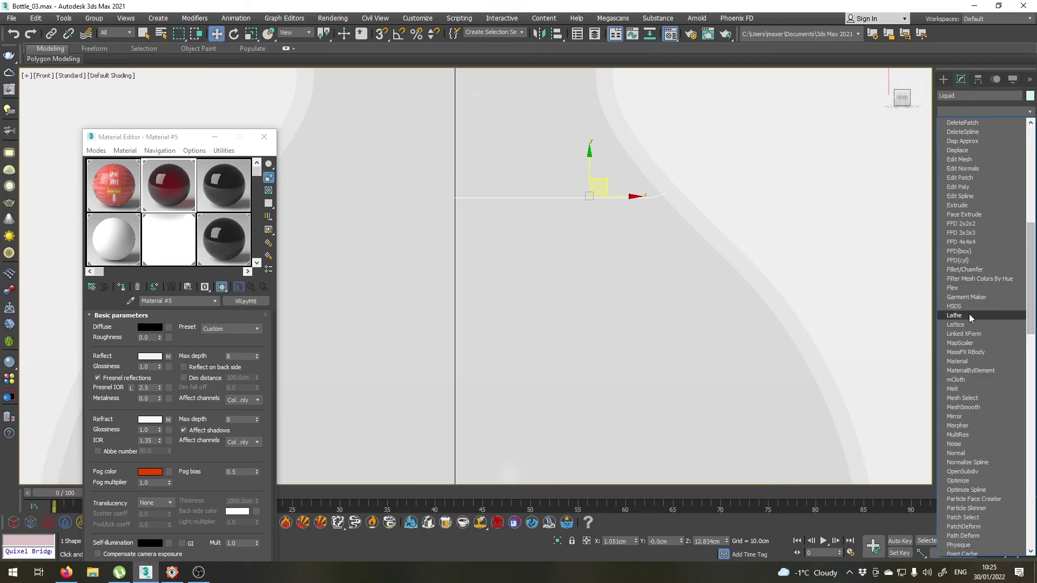
click(969, 314)
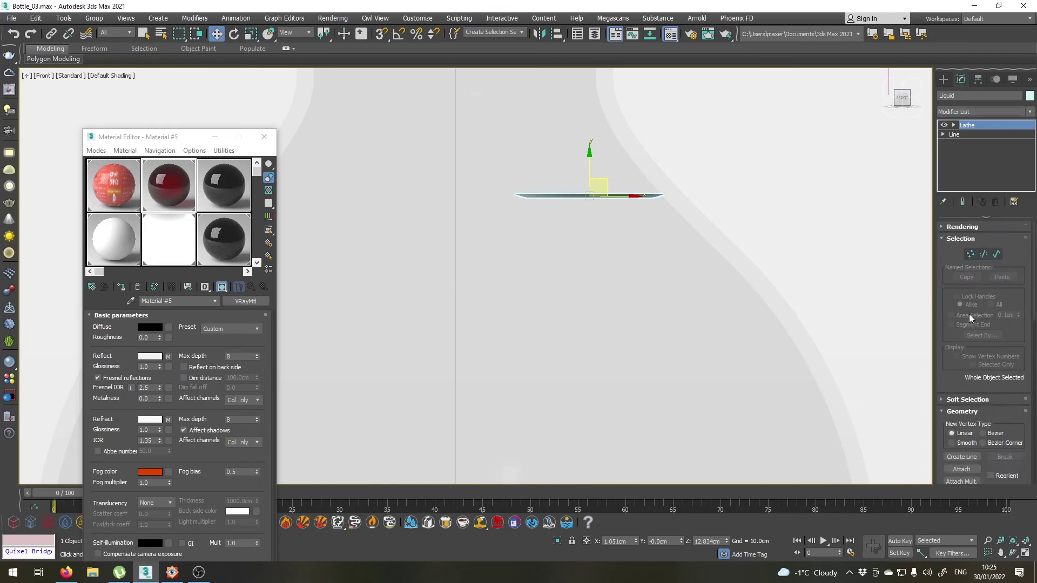
Move the Lathe axis to X 0 cm so the disc revolves around the bottle's centre.
click(954, 126)
click(958, 135)
right_click(636, 541)
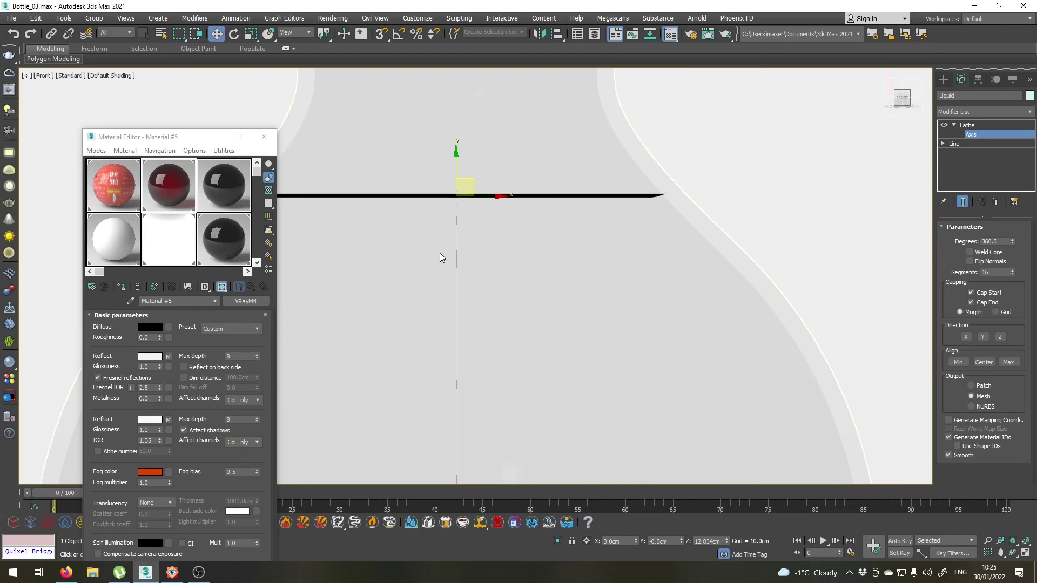
Switch to a Perspective view of the liquid disc and hide all unselected objects.
key(p)
key(z)
alt+middle_drag(405, 321, 419, 319)
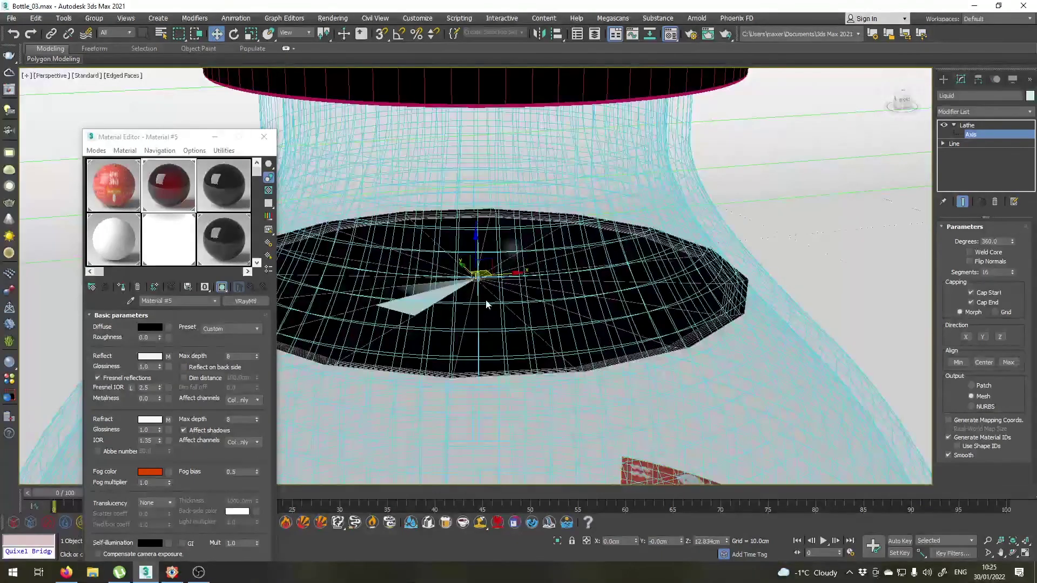
right_click(489, 294)
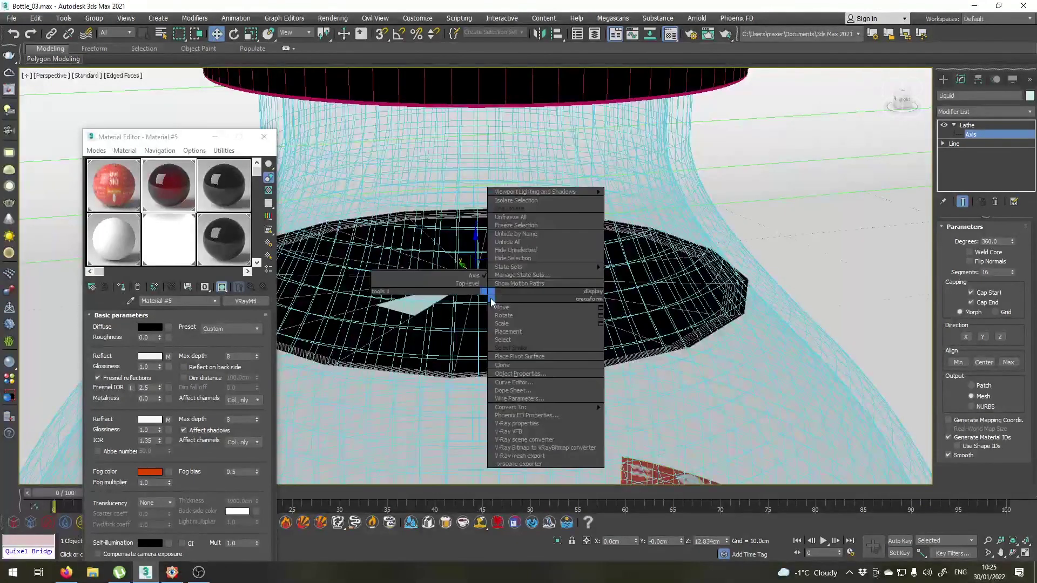
click(517, 254)
alt+middle_drag(517, 251, 494, 378)
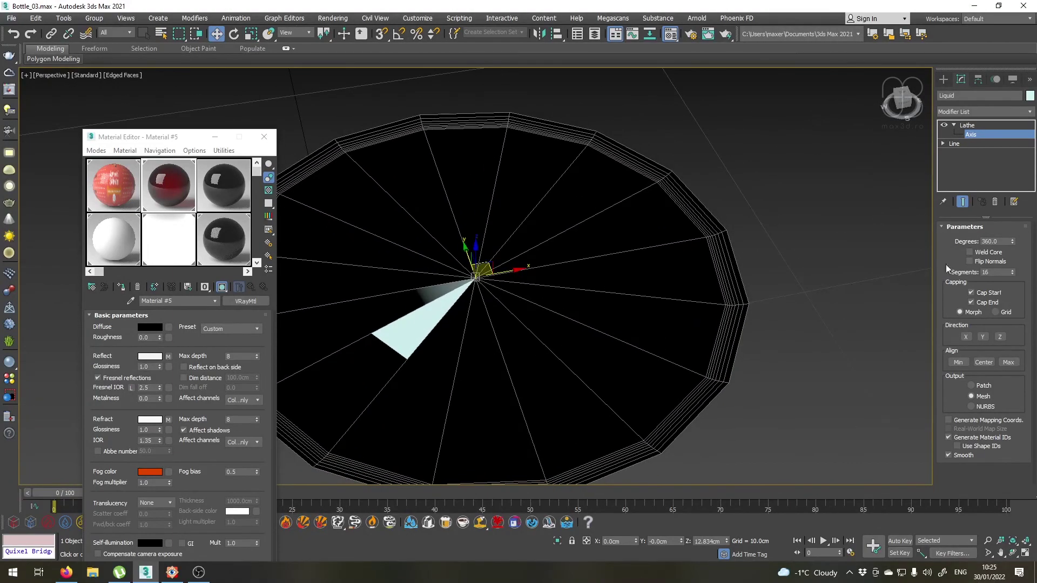
Enable Weld Core and Flip Normals on the liquid's Lathe modifier and set its segments to 80.
click(970, 252)
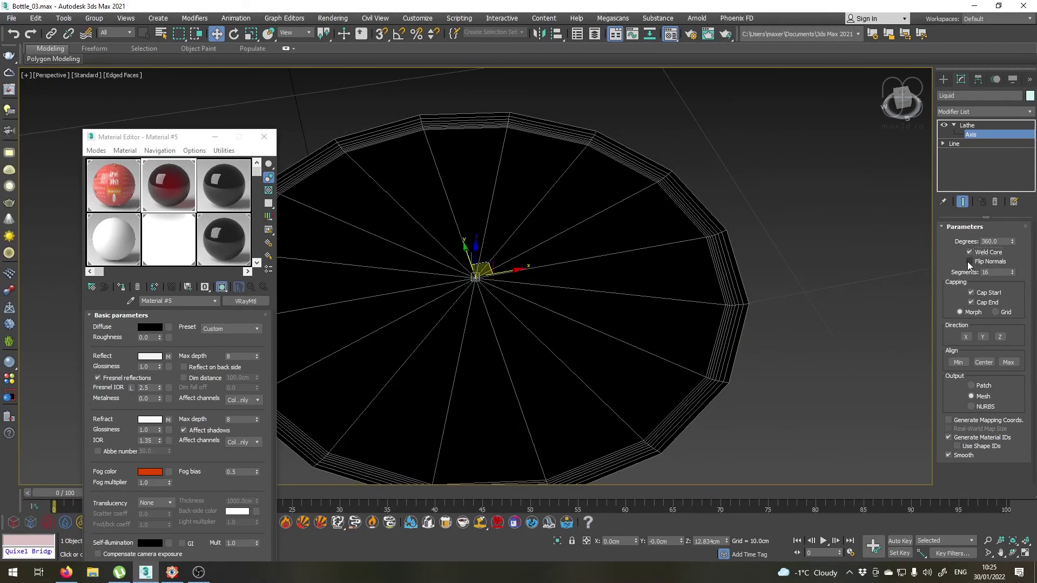
click(969, 262)
alt+middle_drag(588, 380, 670, 287)
drag(1010, 275, 1007, 239)
double_click(1000, 273)
text(80)
key(Return)
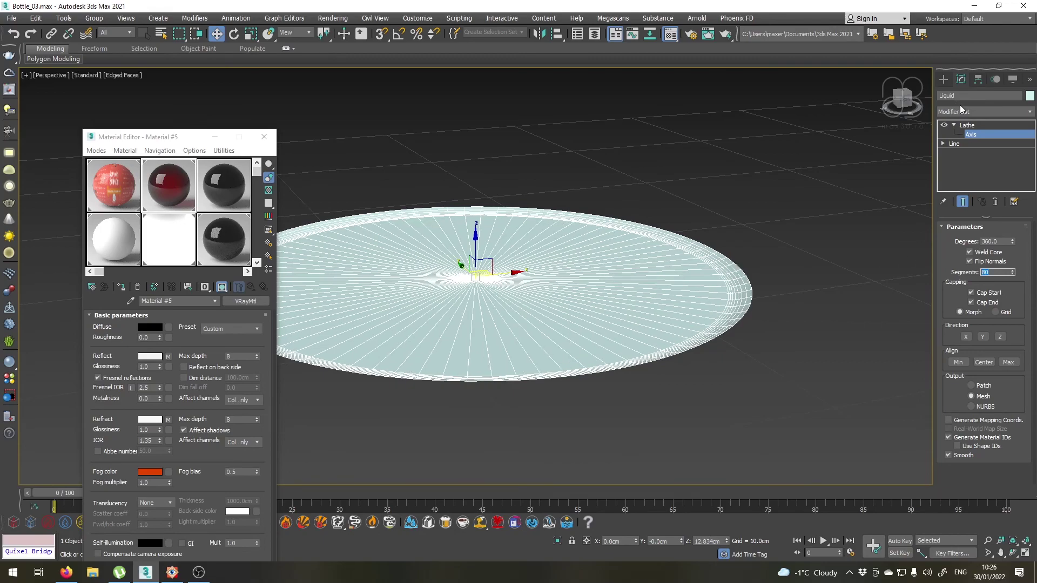
click(953, 128)
key(1)
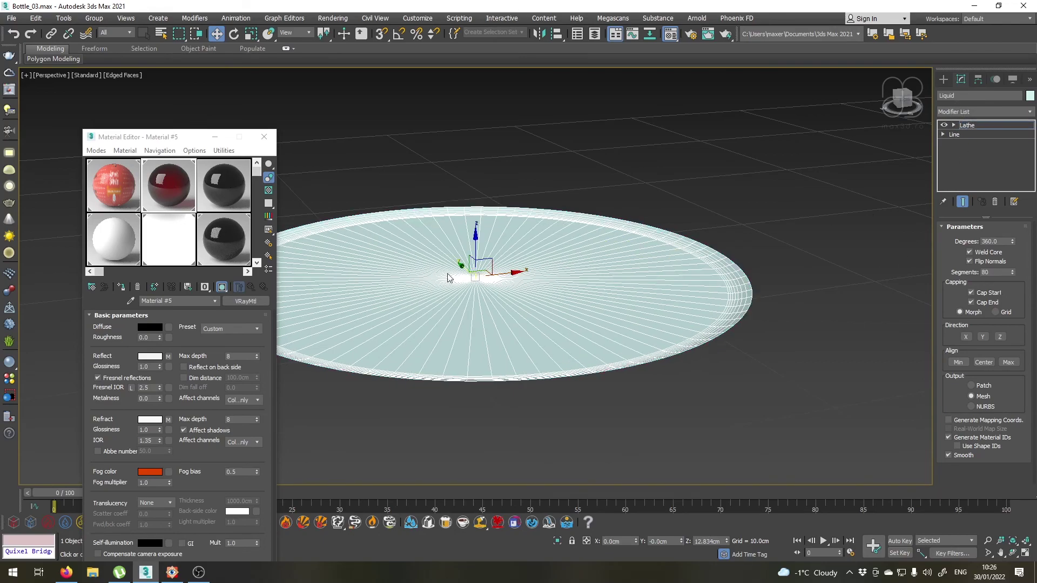
alt+middle_drag(458, 263, 412, 245)
Replace the glossy black material in the third sample slot with a new VRayMtl and name it Water.
click(224, 185)
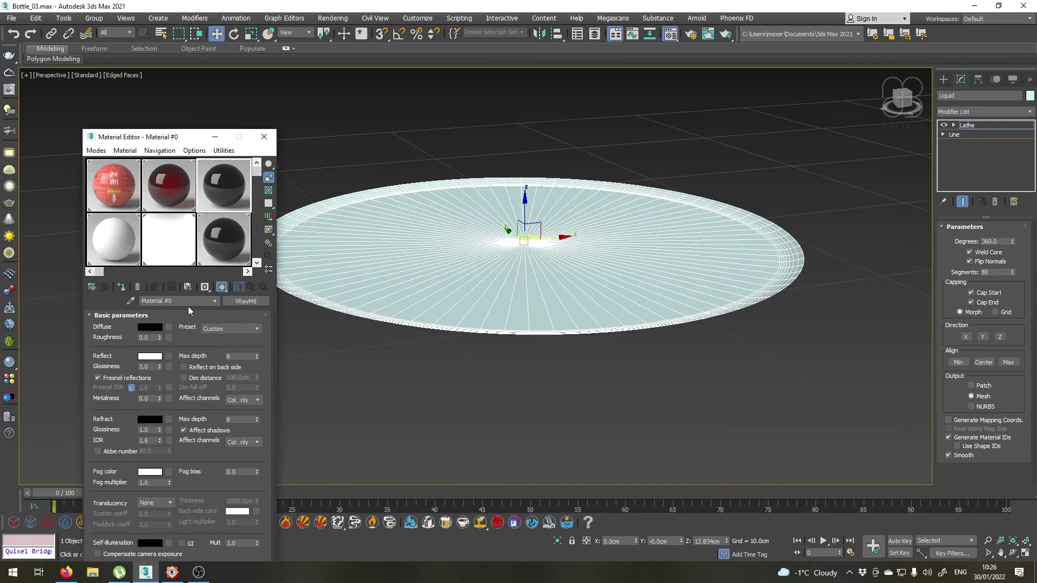
click(90, 287)
double_click(546, 363)
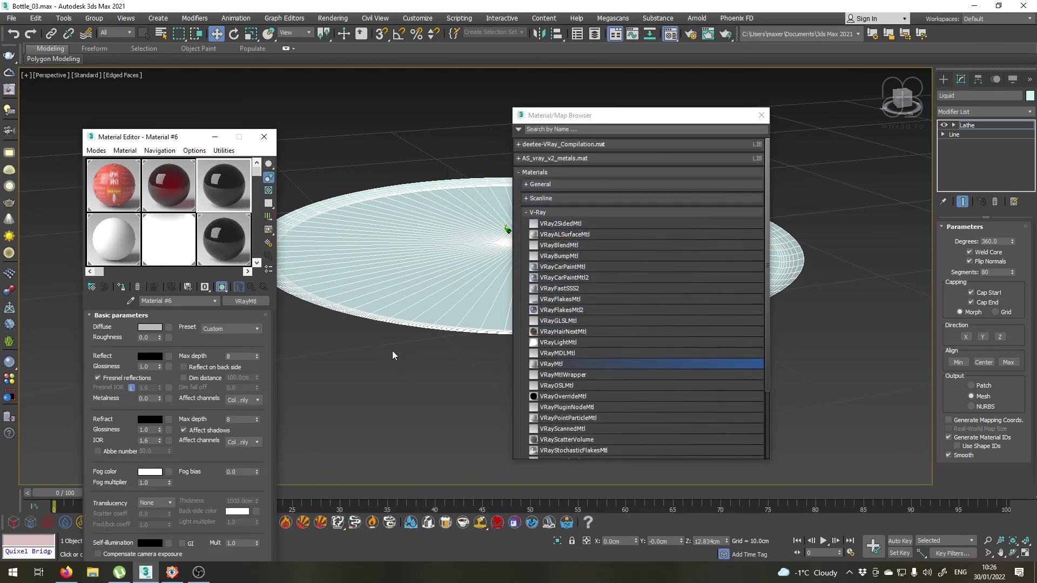
click(761, 114)
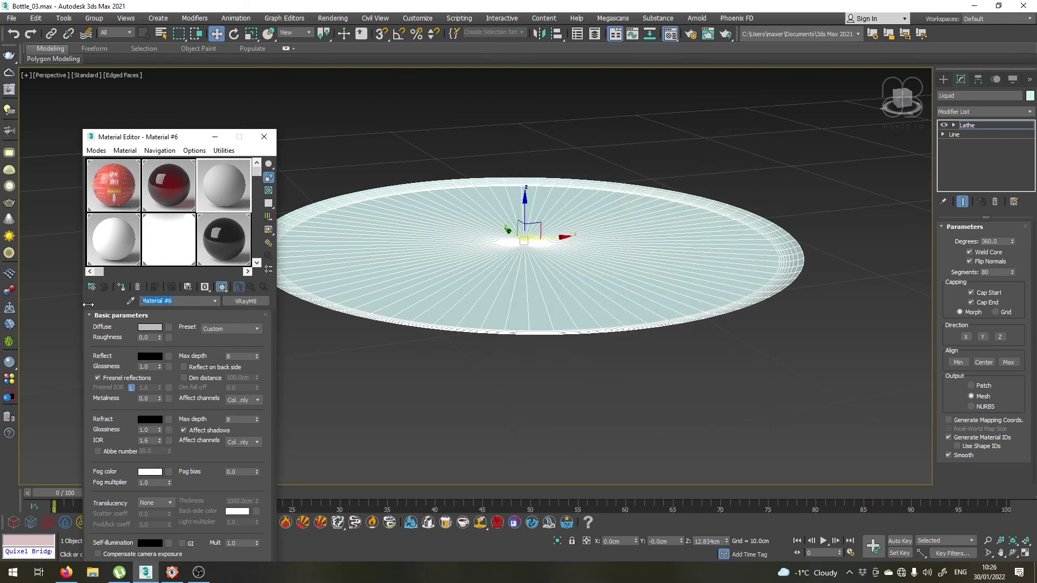
text(Water)
Set the Water material's diffuse colour to a pale, desaturated blue-green.
click(155, 327)
click(253, 124)
drag(254, 124, 260, 128)
drag(319, 112, 316, 80)
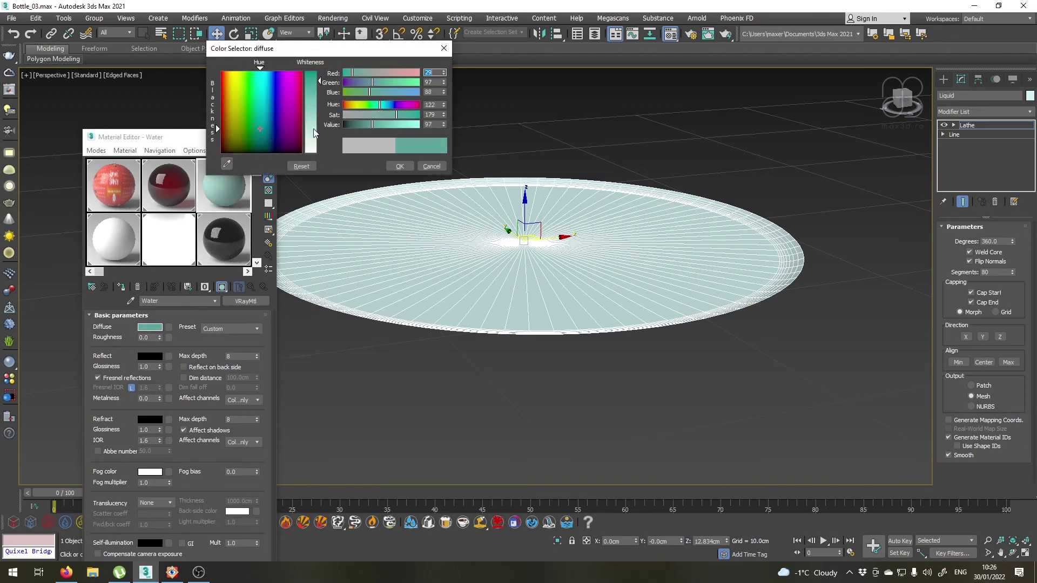
click(369, 114)
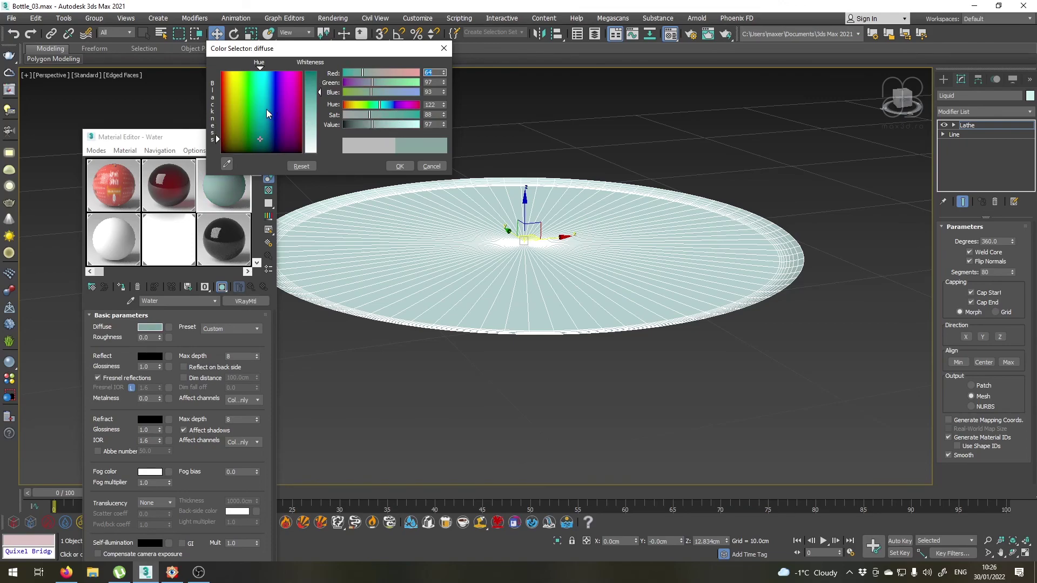
click(263, 112)
click(357, 115)
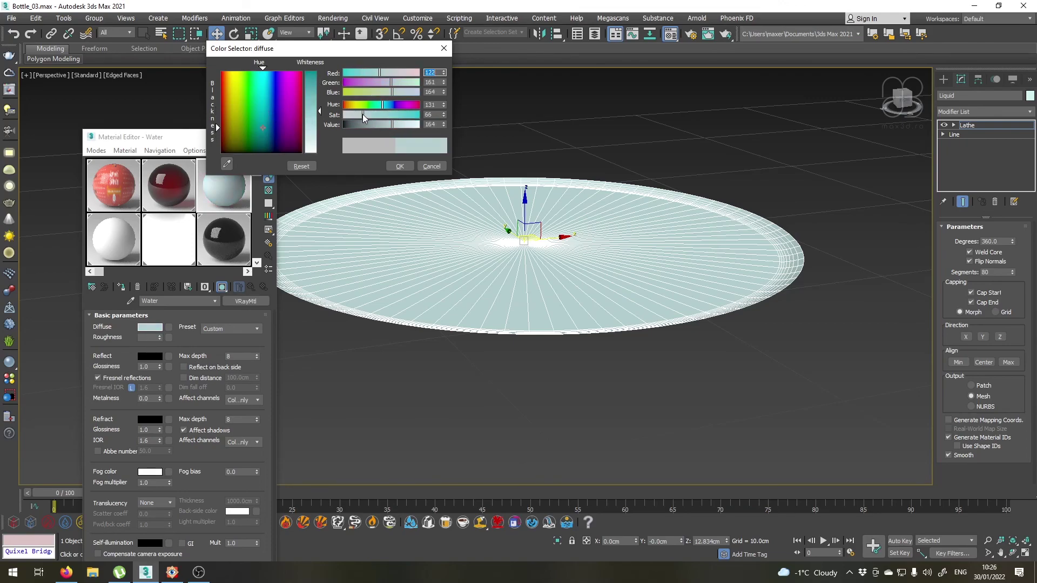
click(389, 168)
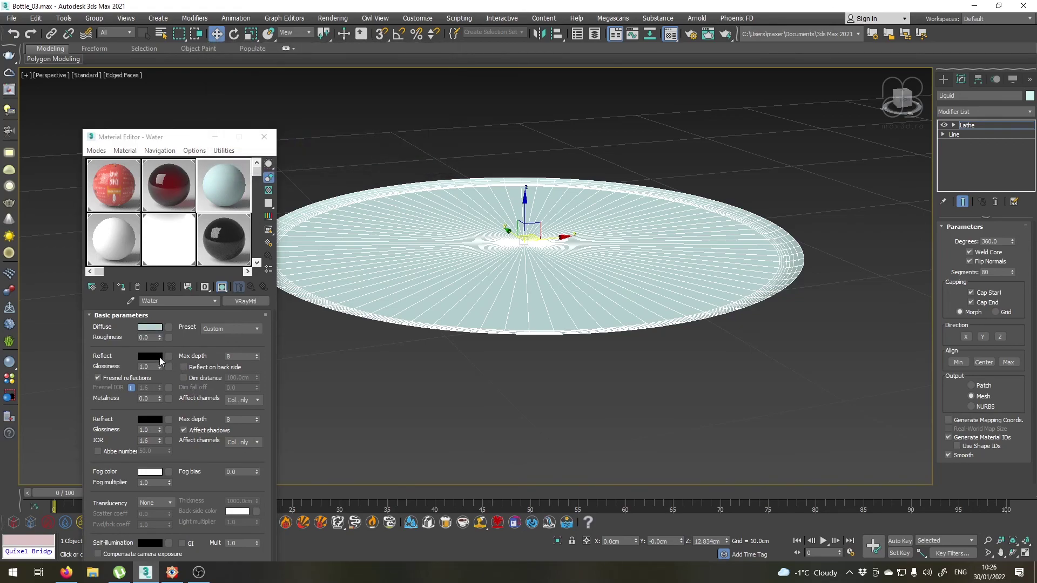
Set the Water material's reflection and refraction colours to pure white.
click(150, 356)
drag(318, 102, 346, 149)
click(399, 168)
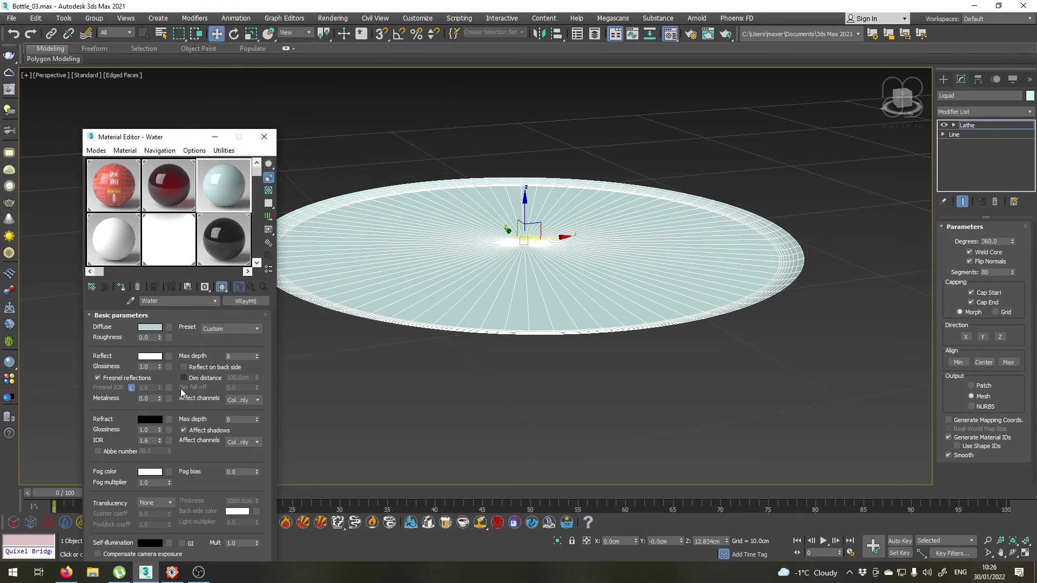
click(150, 420)
drag(310, 108, 333, 154)
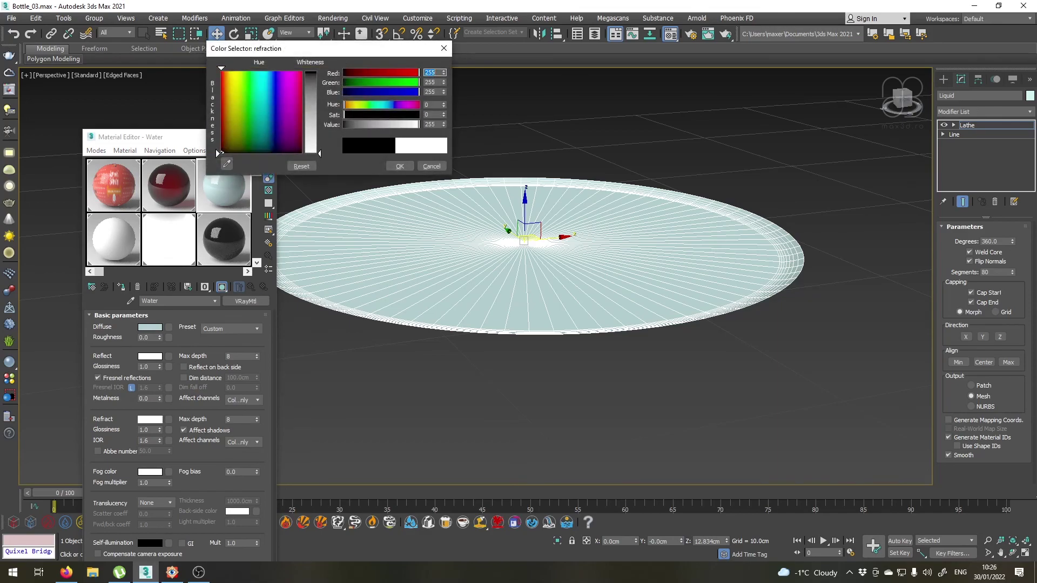
click(400, 166)
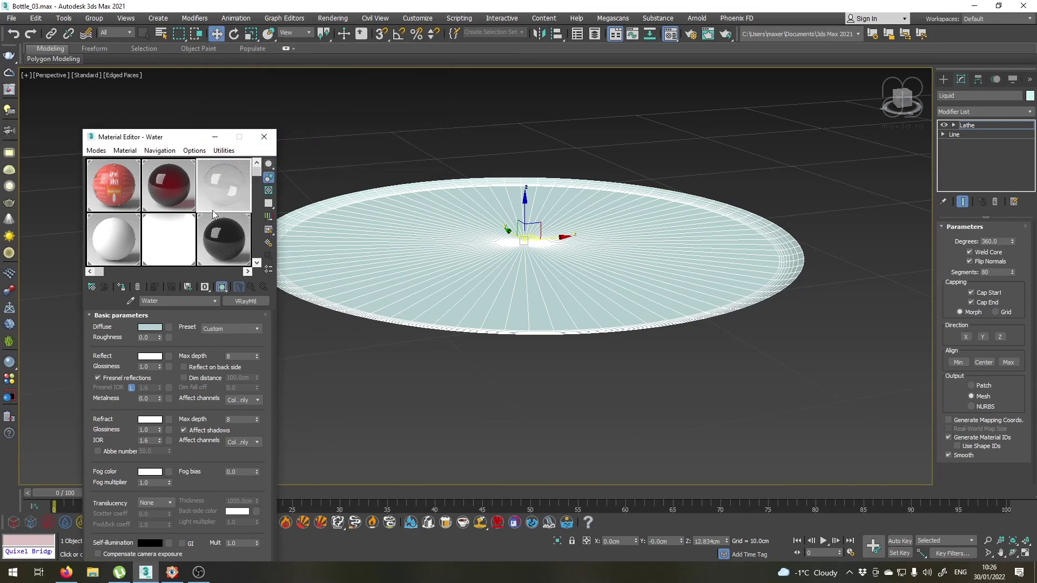
Unhide all scene objects, return to the four-viewport layout and set the rendered Front viewport to VRayCam001.
right_click(500, 341)
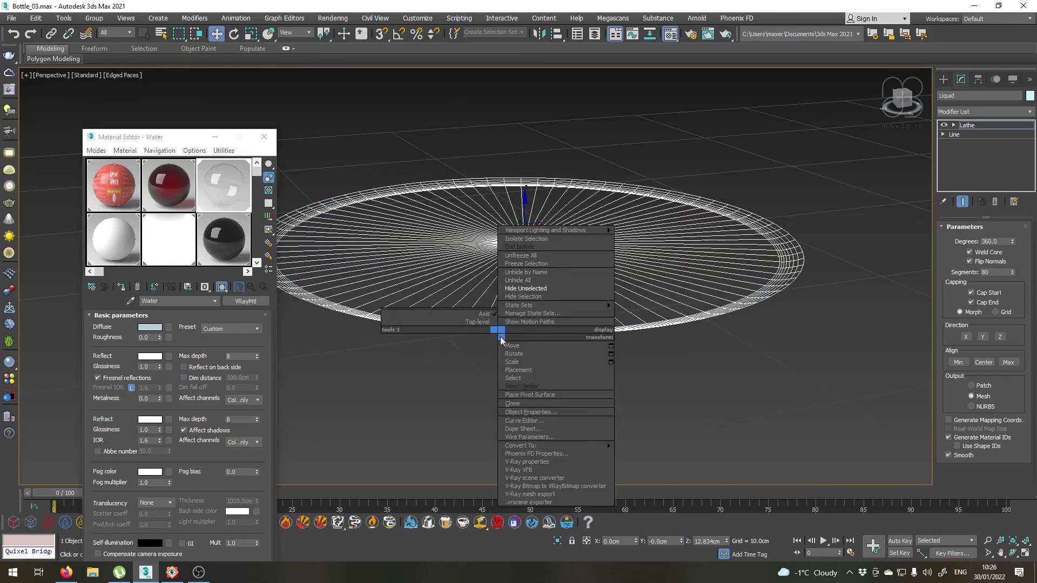
click(513, 280)
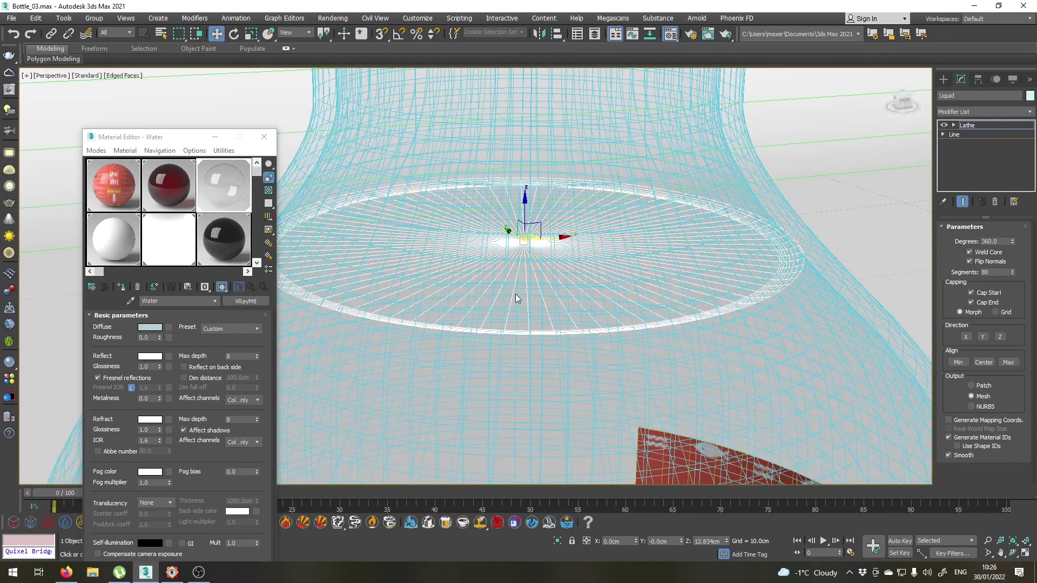
key(alt+w)
click(528, 287)
click(548, 296)
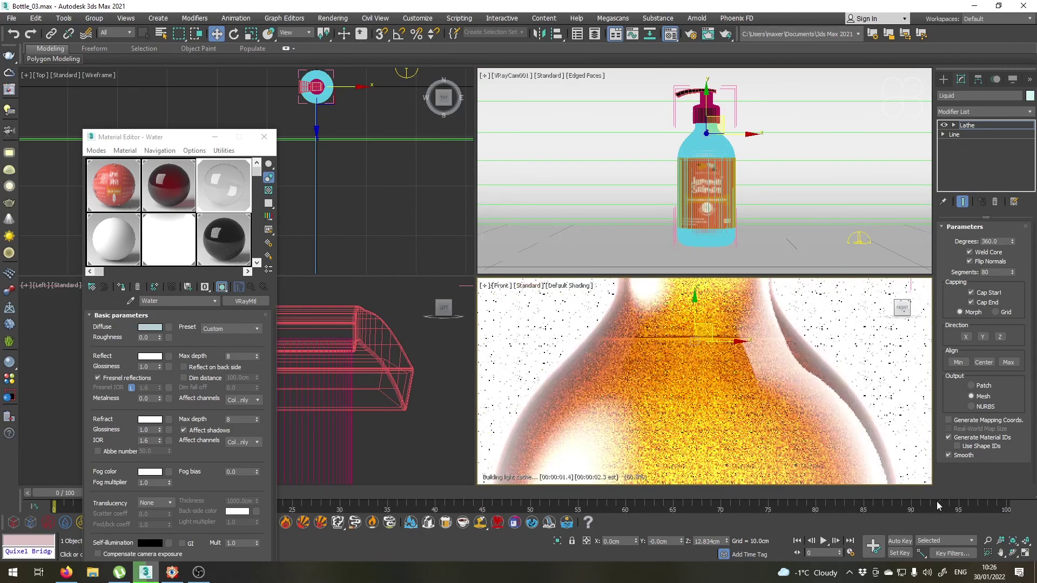
click(988, 540)
drag(698, 333, 702, 368)
key(w)
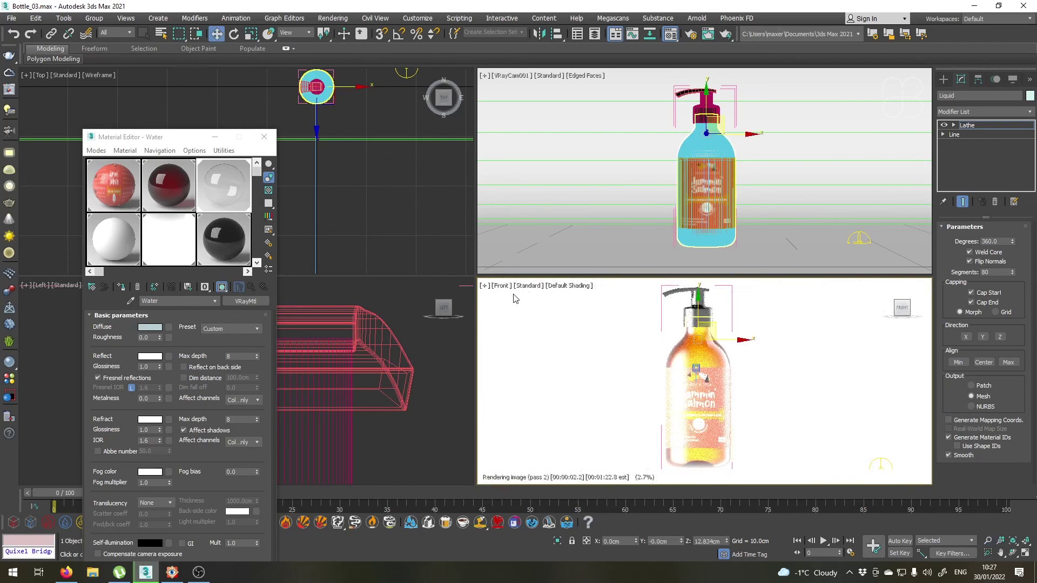
key(c)
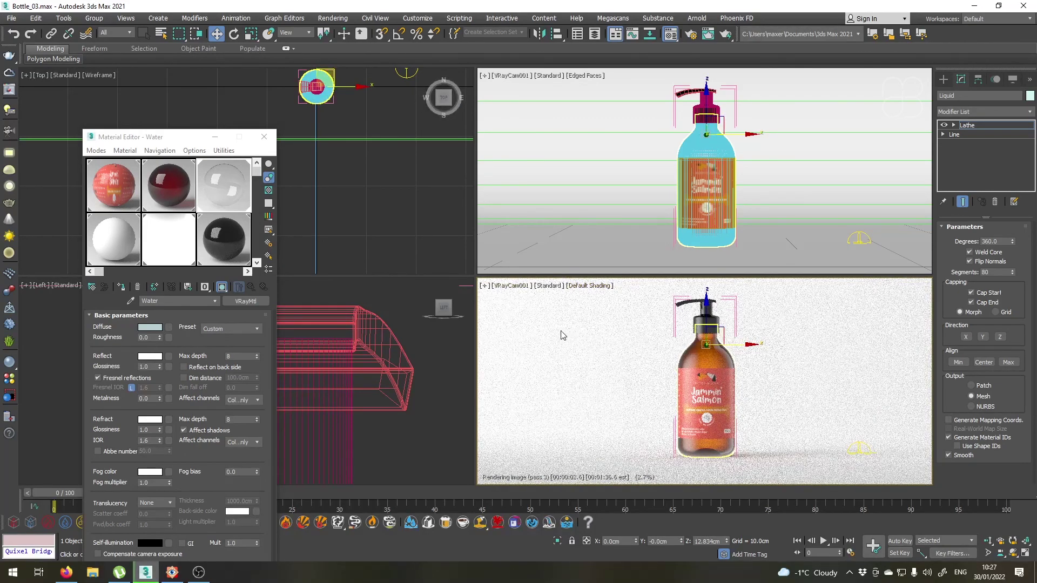
Set the Water material's refraction colour to a neutral grey with a value of 96.
click(987, 541)
drag(721, 352, 713, 339)
middle_drag(713, 339, 712, 432)
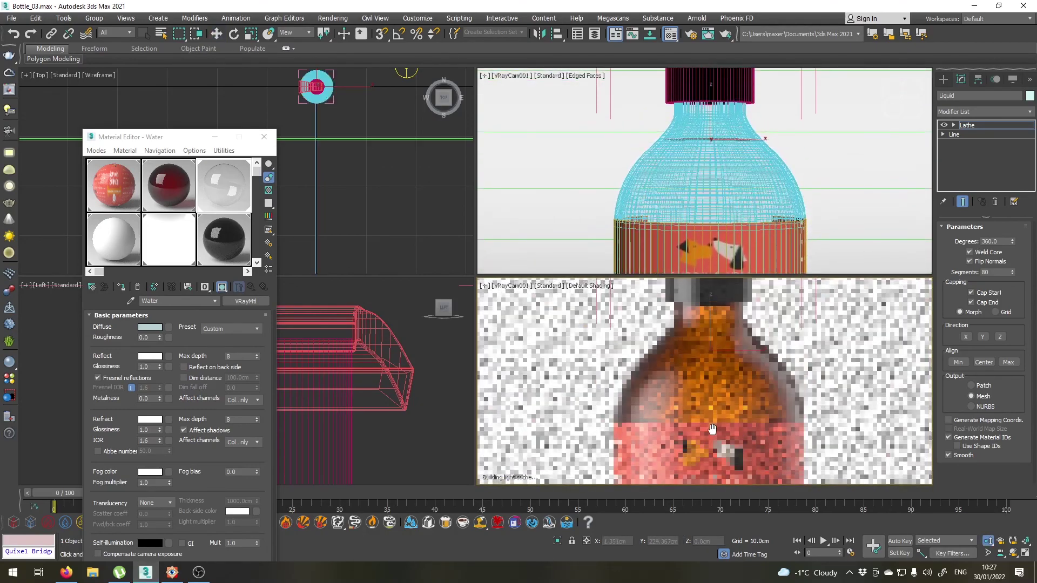
right_click(704, 391)
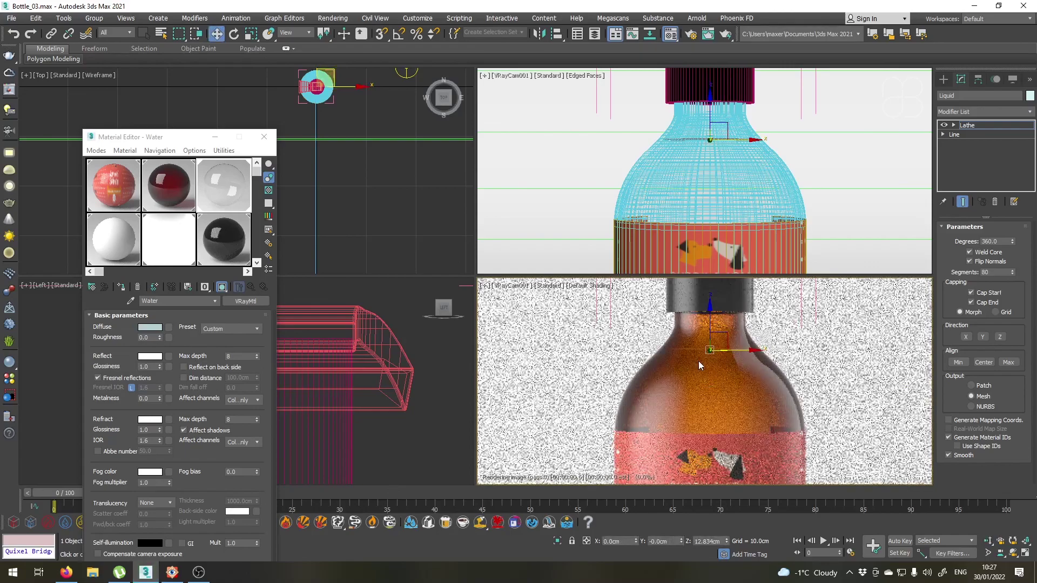
middle_drag(681, 237, 682, 237)
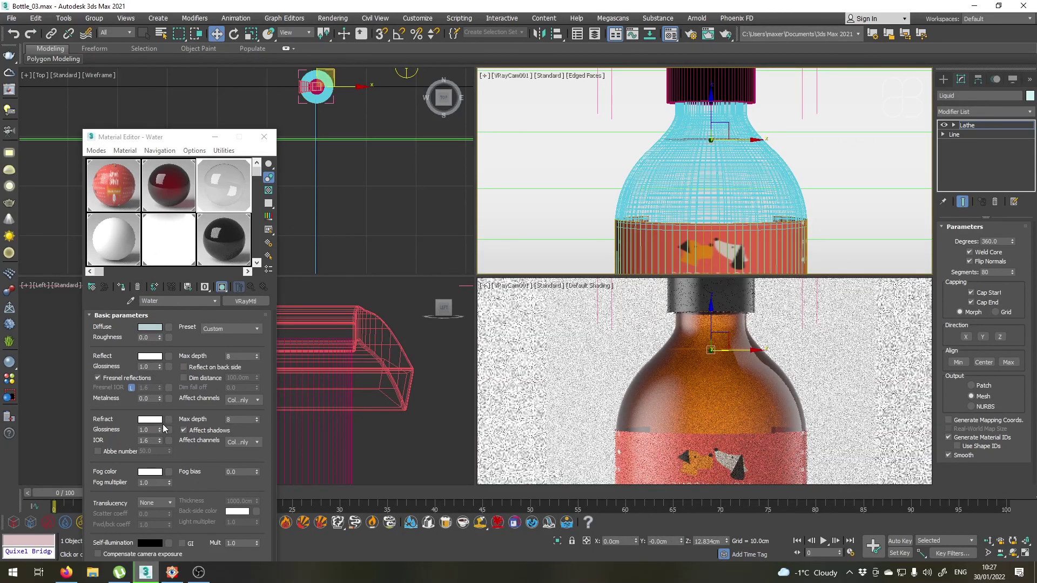
click(156, 420)
drag(319, 135, 319, 102)
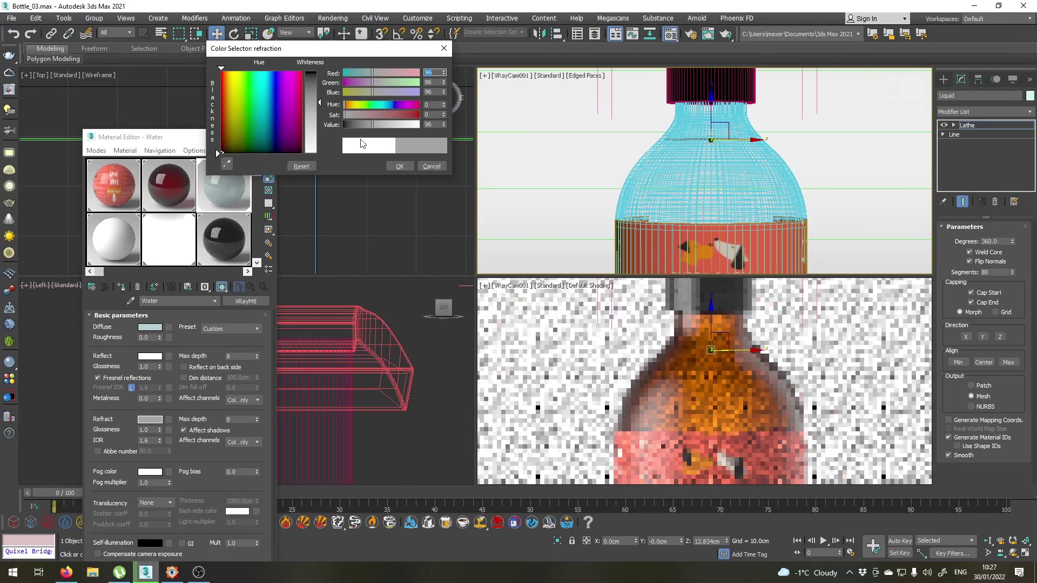
click(399, 165)
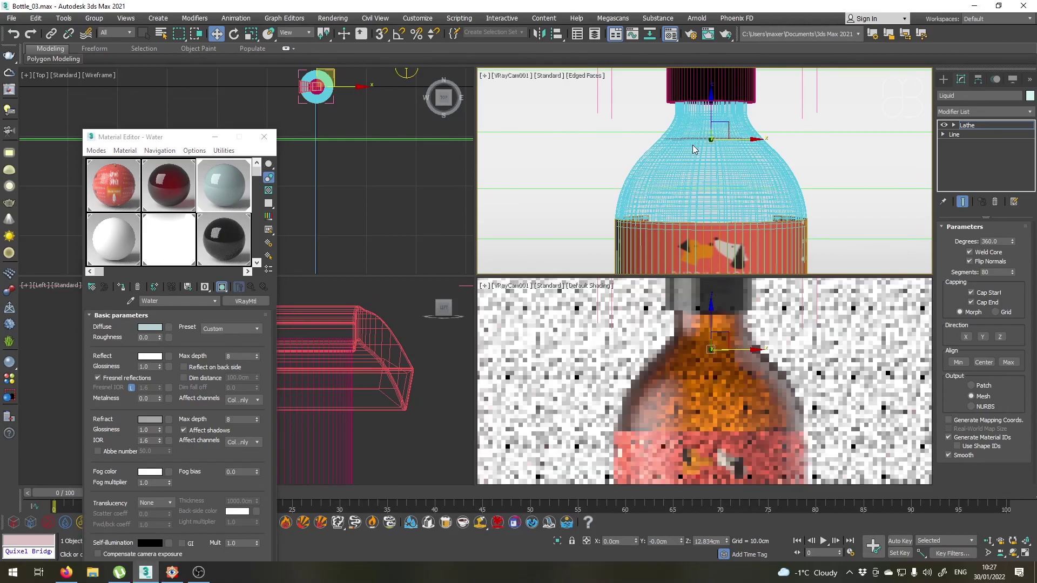
At the liquid line's vertex level, adjust the outer end vertex slightly upward against the bottle wall in the front view.
key(f)
scroll(696, 173, up, 5)
click(942, 134)
click(952, 143)
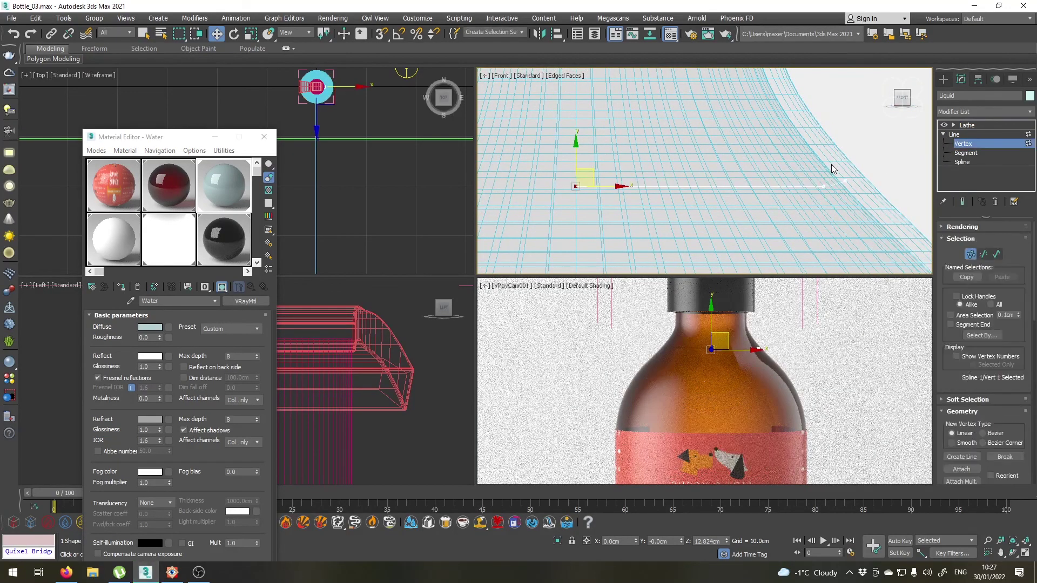
click(844, 182)
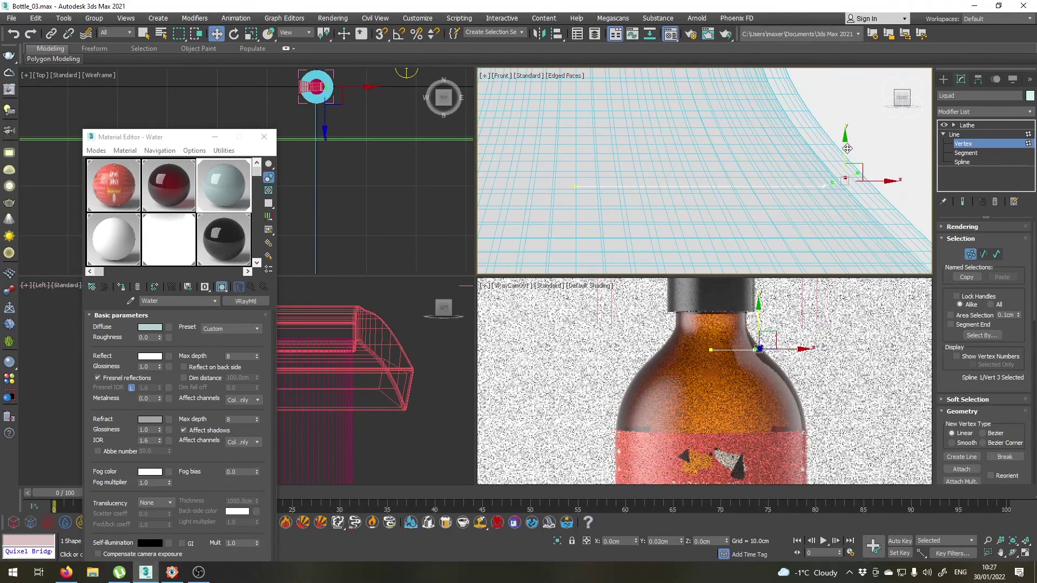
scroll(858, 200, up, 4)
drag(783, 160, 805, 178)
Move the vertex next to the liquid line's outer end slightly inward, show the lathed result and return to the Lathe level.
click(758, 182)
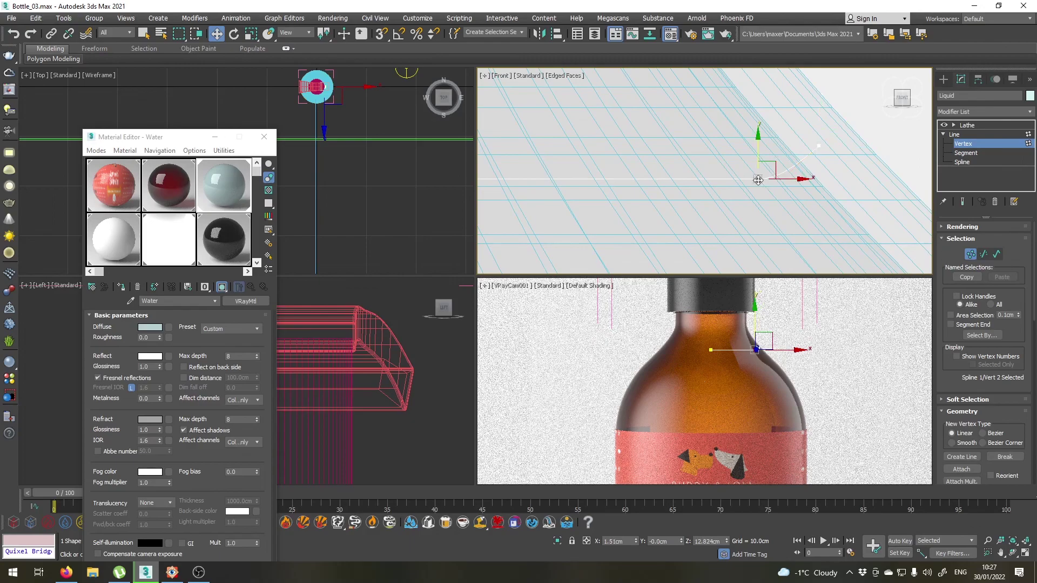
drag(797, 179, 773, 180)
click(961, 202)
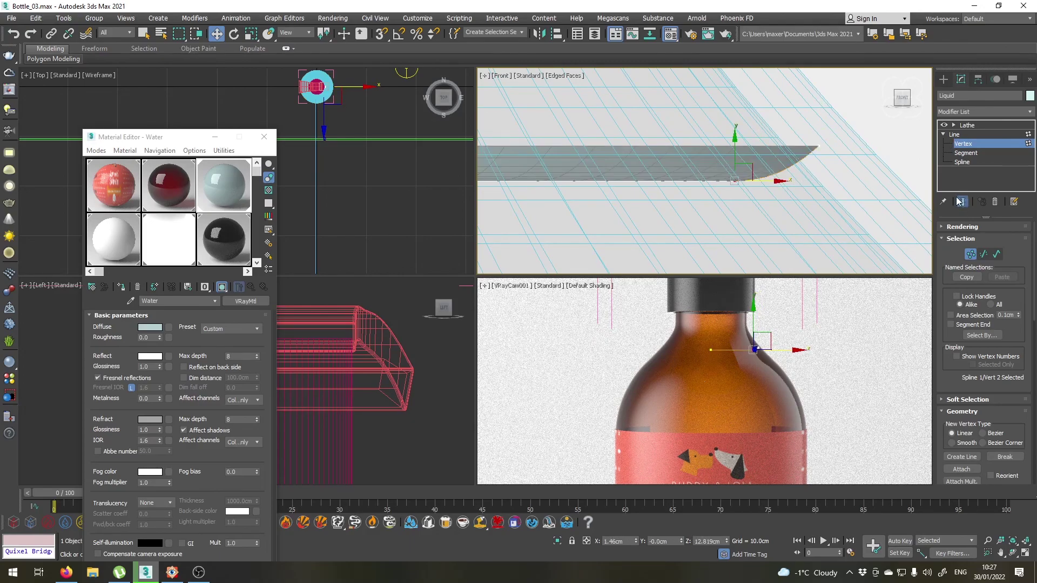
click(964, 126)
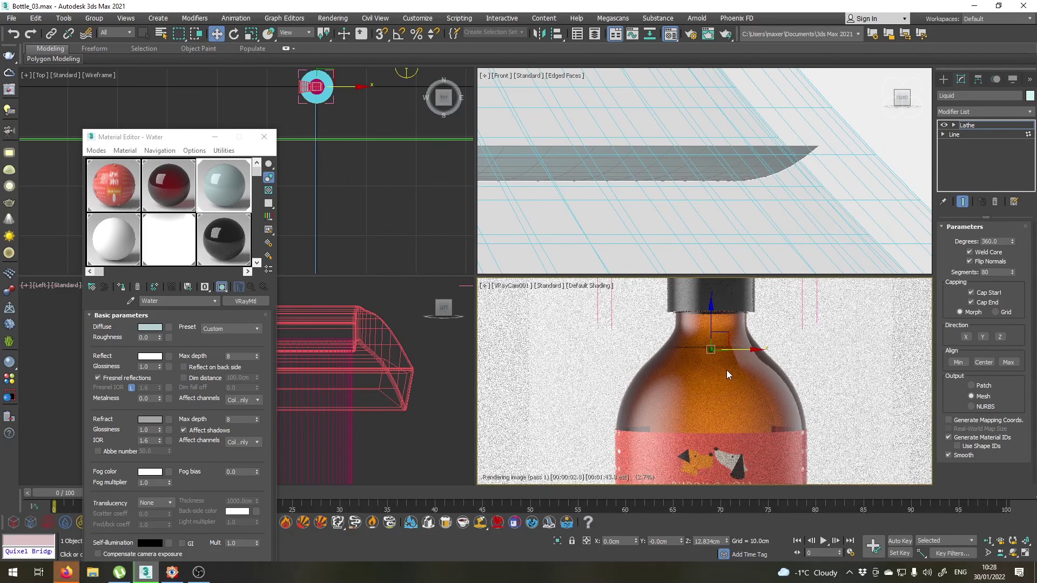
Frame the whole bottle in the camera view and save the scene under the new file name Bottle_04.max.
click(988, 541)
drag(695, 325, 693, 384)
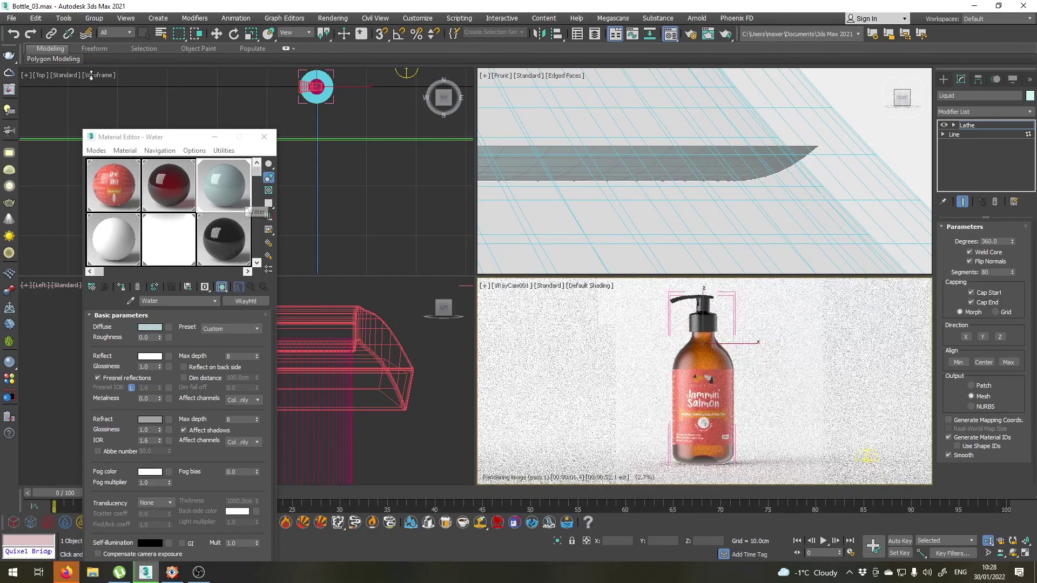
click(11, 18)
click(20, 111)
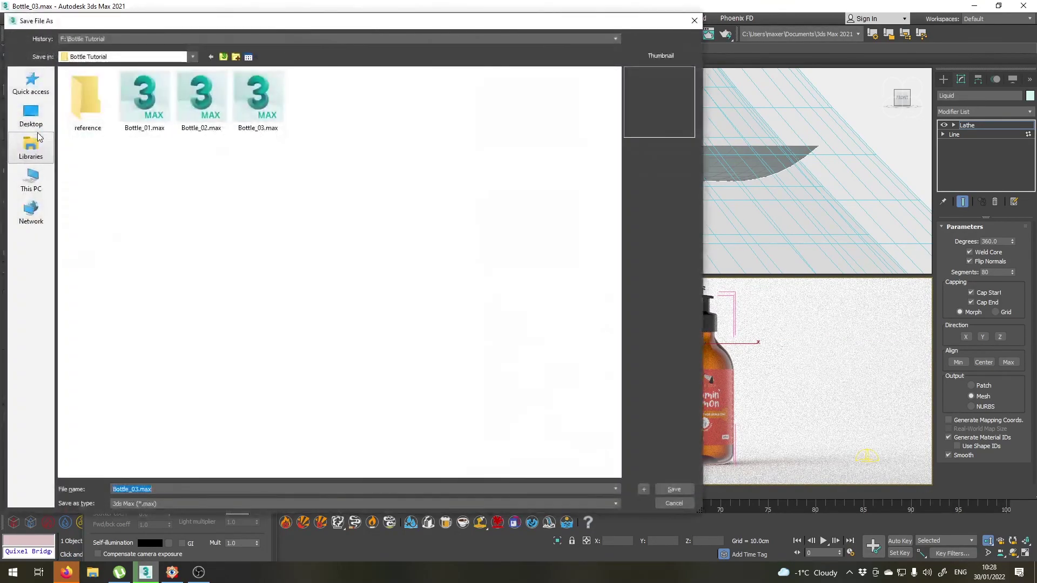
text(4)
key(Return)
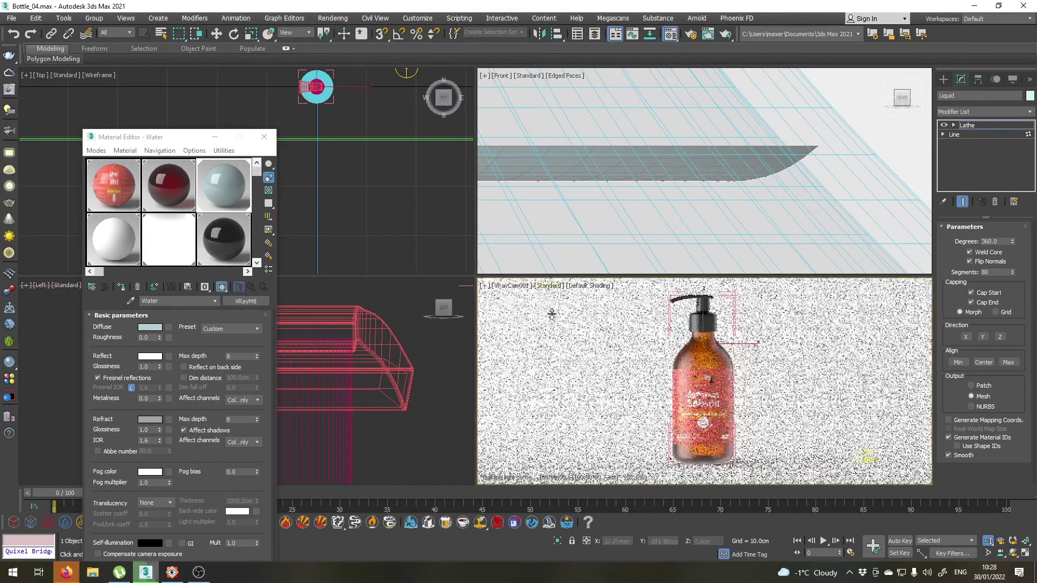